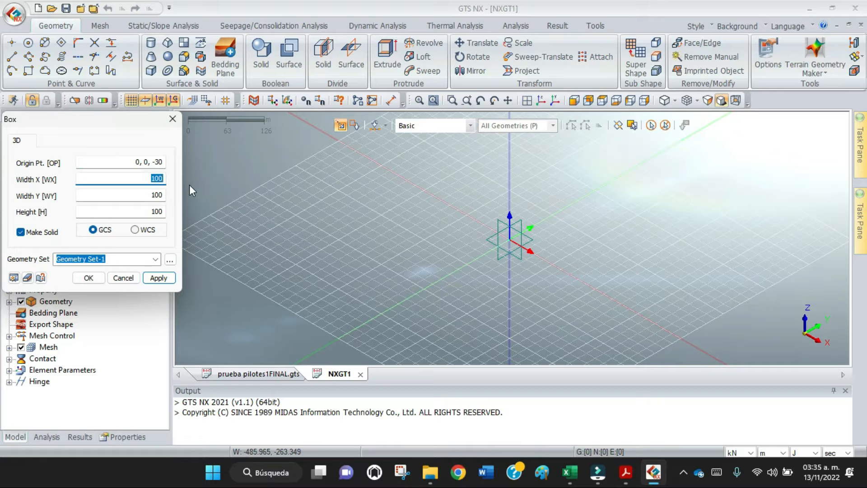
# Step: Create a solid box at origin 0, 0, -30 with X and Y widths of 20 and a height of 30
pyautogui.write('20')
pyautogui.press('Tab')
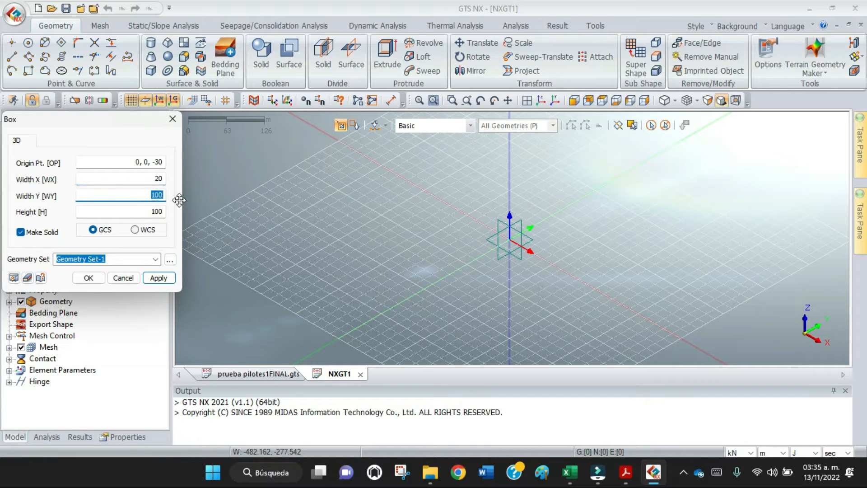
pyautogui.write('20')
pyautogui.doubleClick(137, 210)
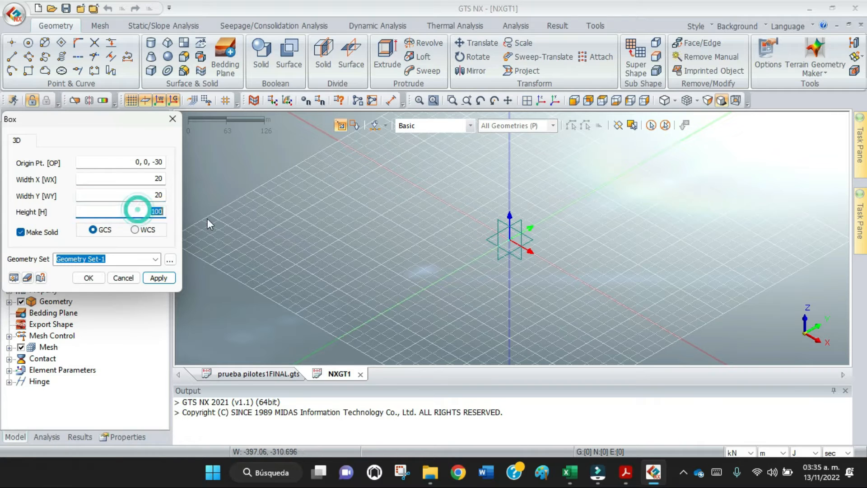
pyautogui.write('30')
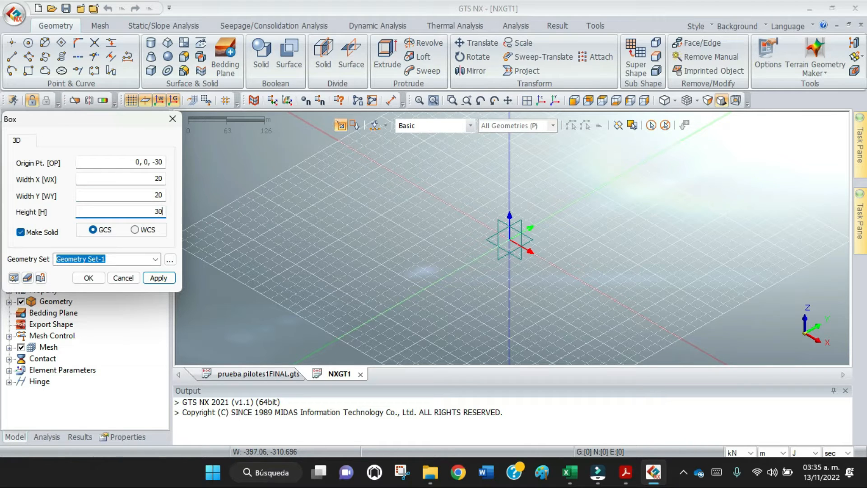
pyautogui.click(14, 277)
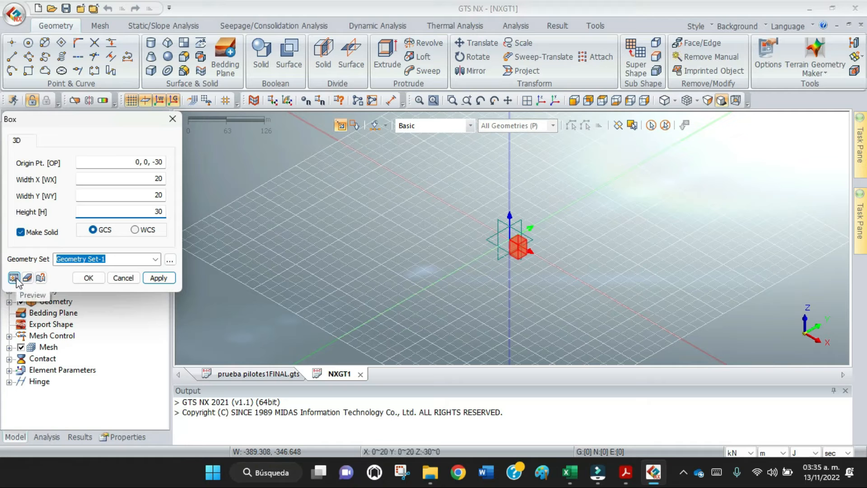
pyautogui.click(92, 278)
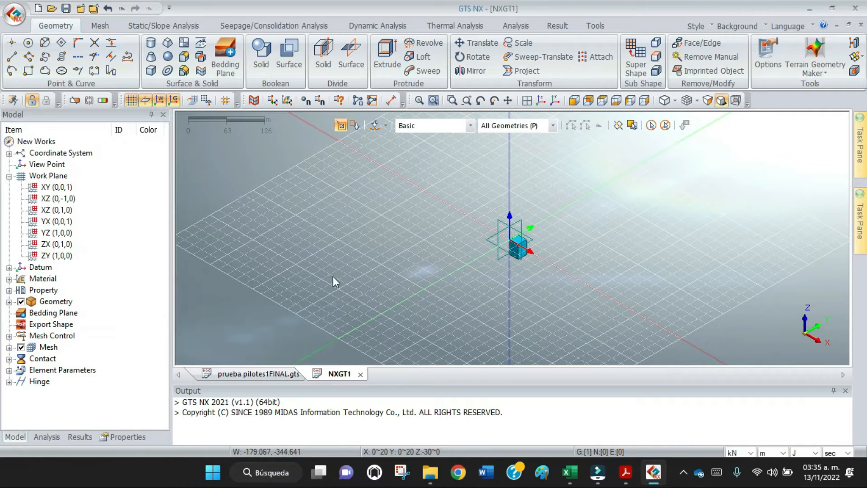
# Step: Draw a 3D line starting at absolute location 10, 10, 0 and ending at a relative offset of 0, 0, -26.3
pyautogui.scroll(2, 515, 246)
pyautogui.scroll(3, 559, 248)
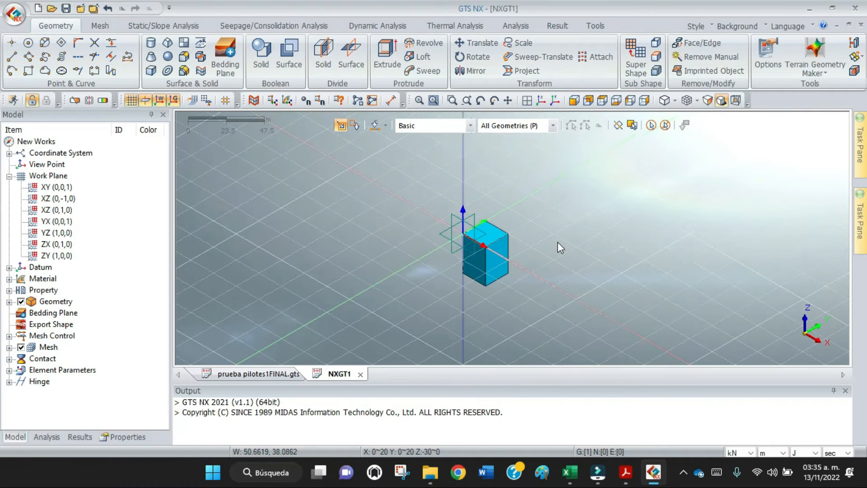
pyautogui.click(14, 59)
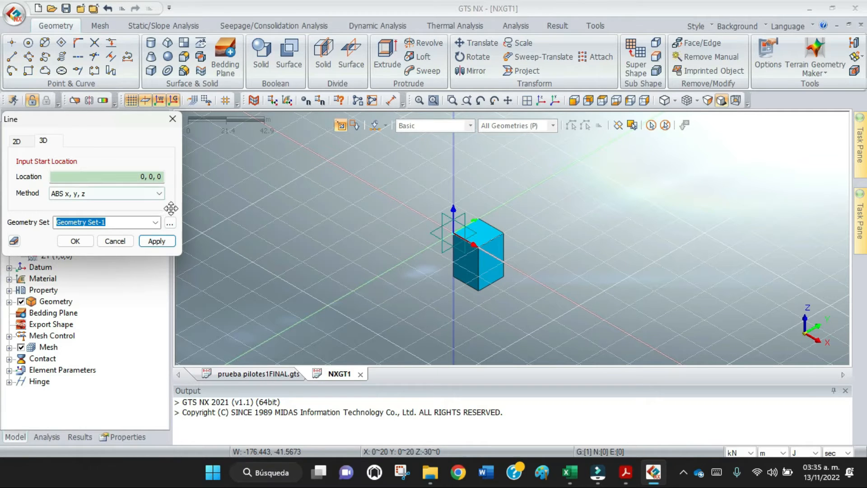
pyautogui.scroll(3, 483, 237)
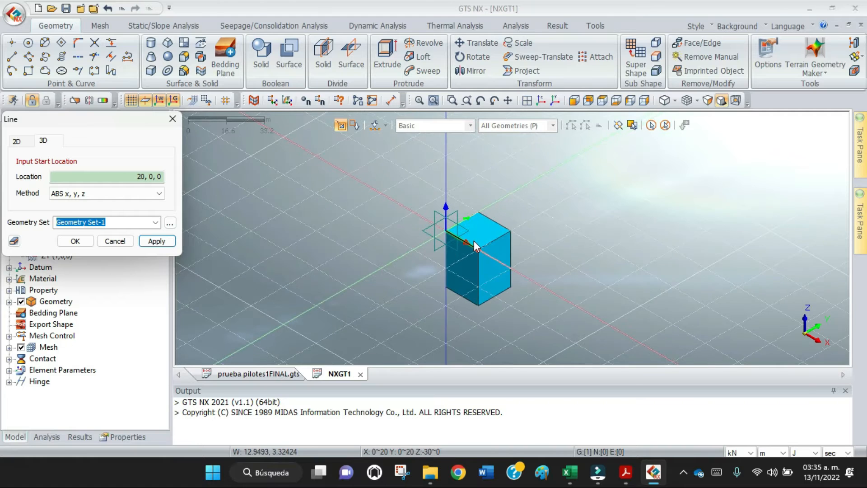
pyautogui.click(84, 176)
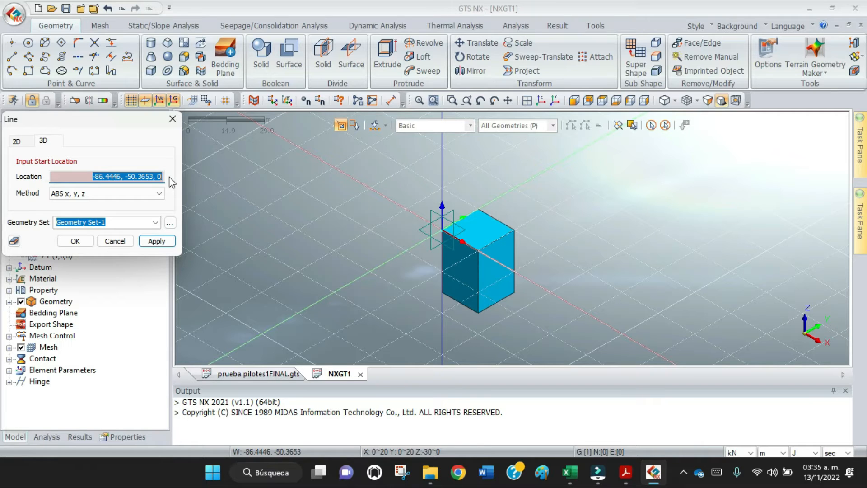
pyautogui.write('1')
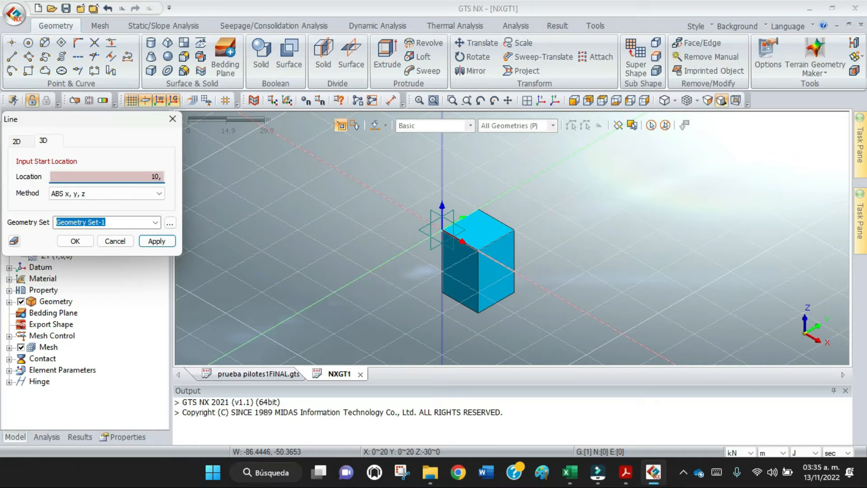
pyautogui.write('0')
pyautogui.write(',0')
pyautogui.click(153, 241)
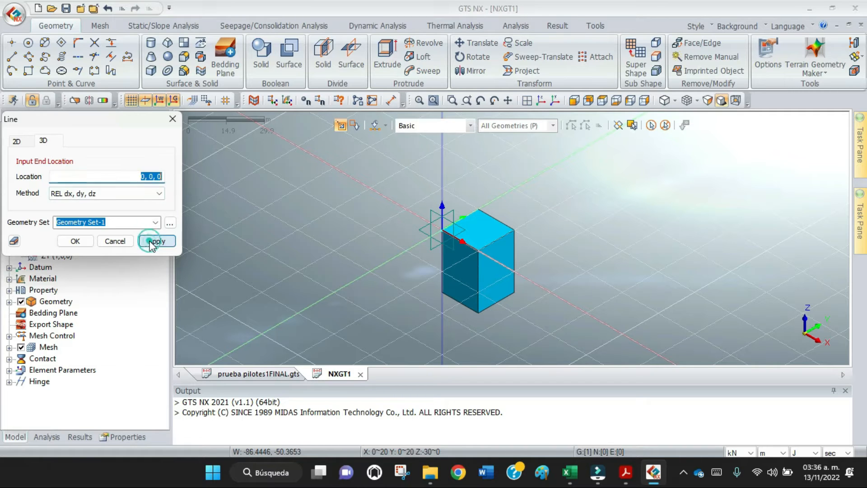
pyautogui.click(160, 177)
pyautogui.moveTo(159, 177); pyautogui.dragTo(167, 179)
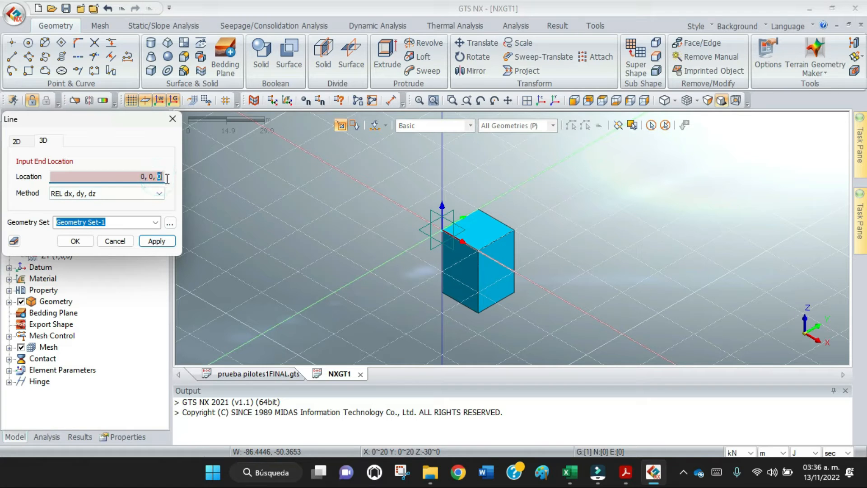
pyautogui.write('-26.3')
pyautogui.click(83, 242)
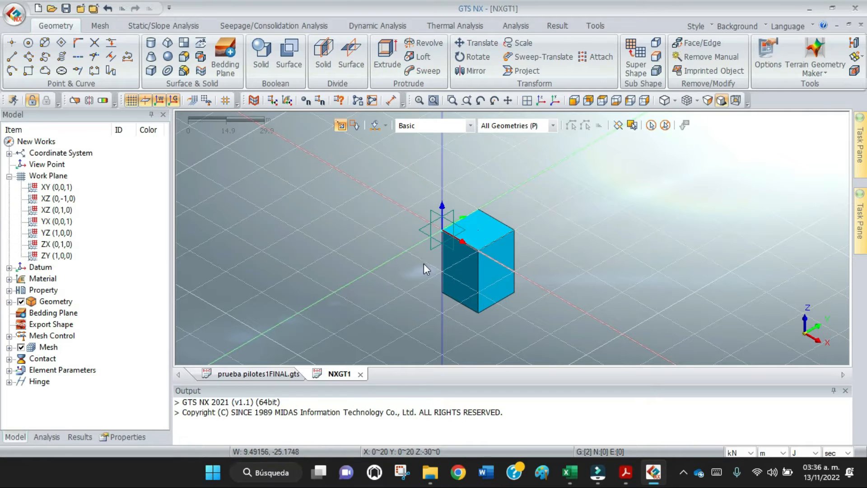
# Step: Expand Geometry Set-1 and temporarily hide the solid to check the line inside the box, restoring its display
pyautogui.click(9, 301)
pyautogui.click(21, 312)
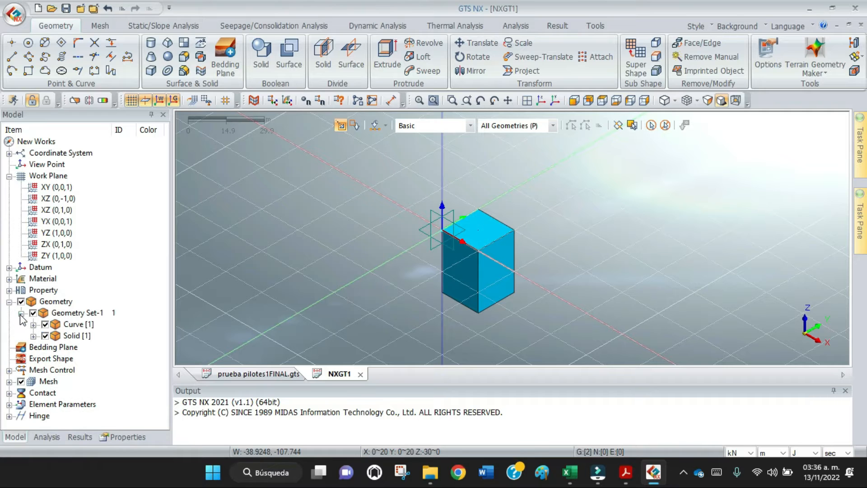
pyautogui.click(45, 336)
pyautogui.click(45, 335)
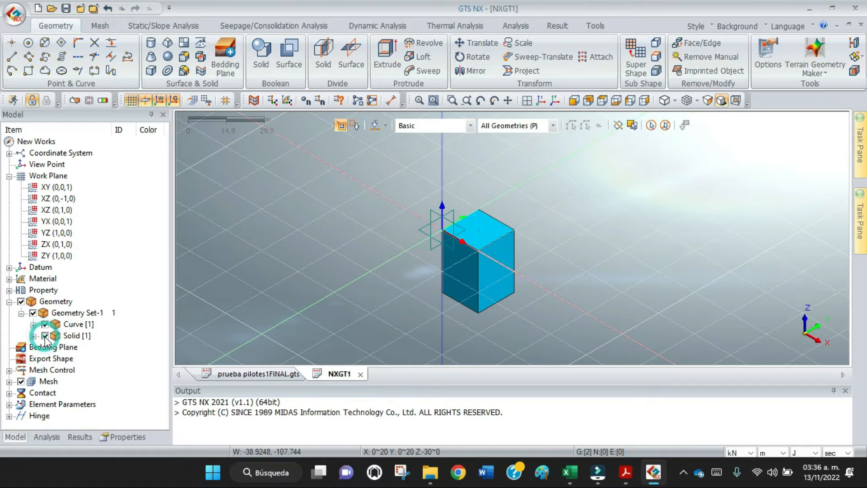
pyautogui.click(45, 335)
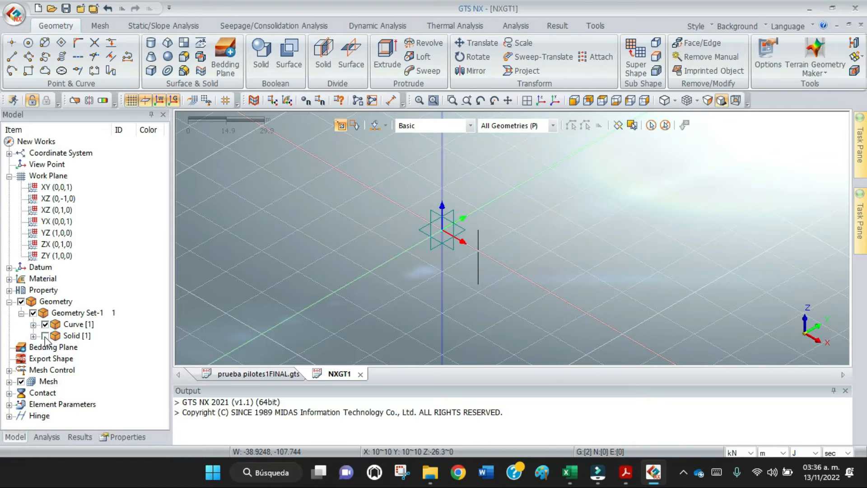
pyautogui.click(45, 336)
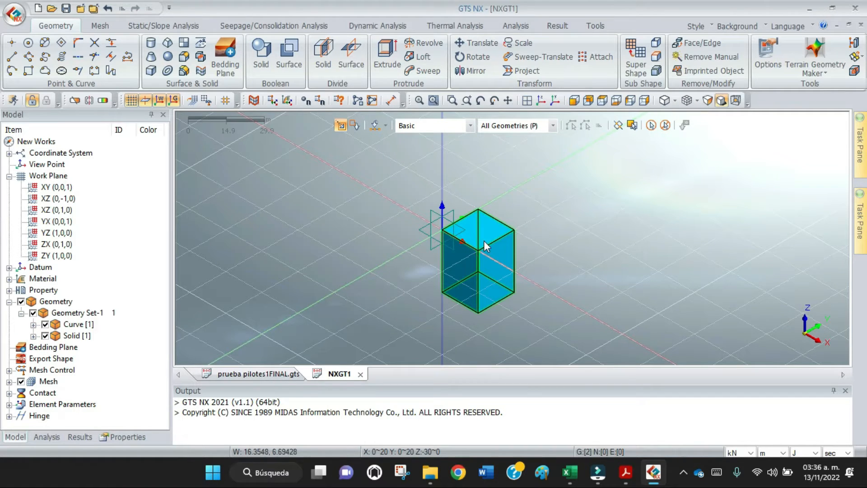
# Step: Hide the work plane grid around the box
pyautogui.scroll(1, 484, 240)
pyautogui.scroll(3, 474, 235)
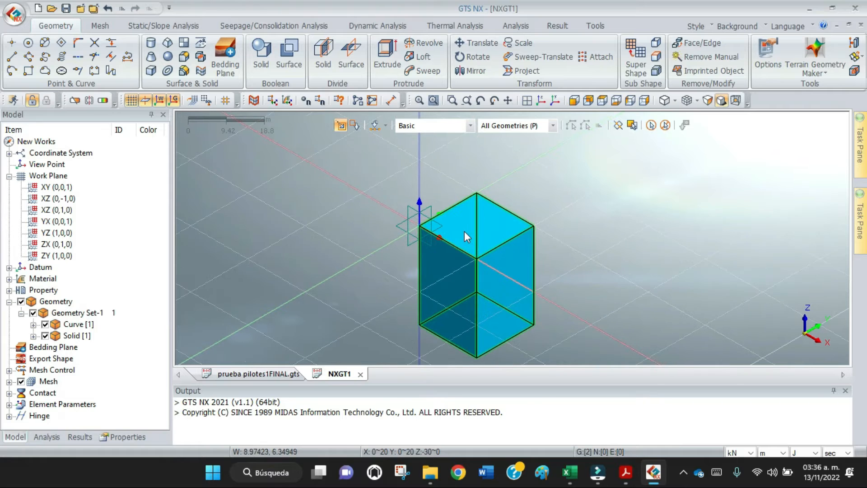
pyautogui.click(132, 101)
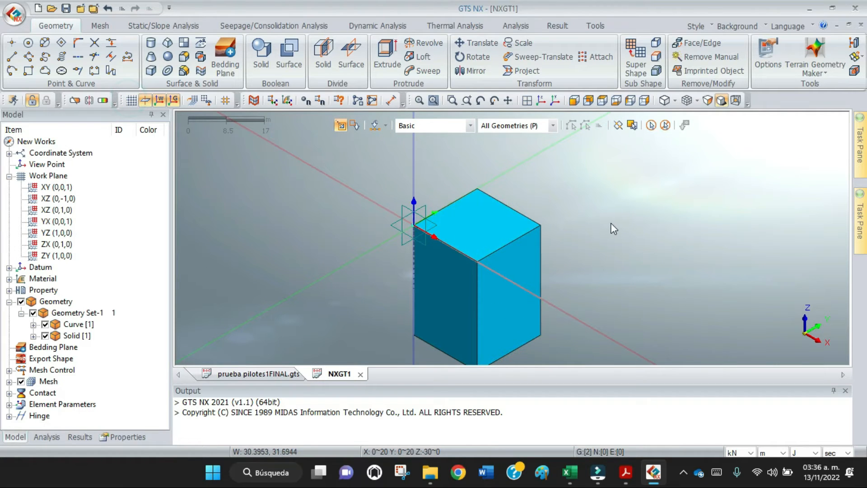
pyautogui.scroll(1, 610, 223)
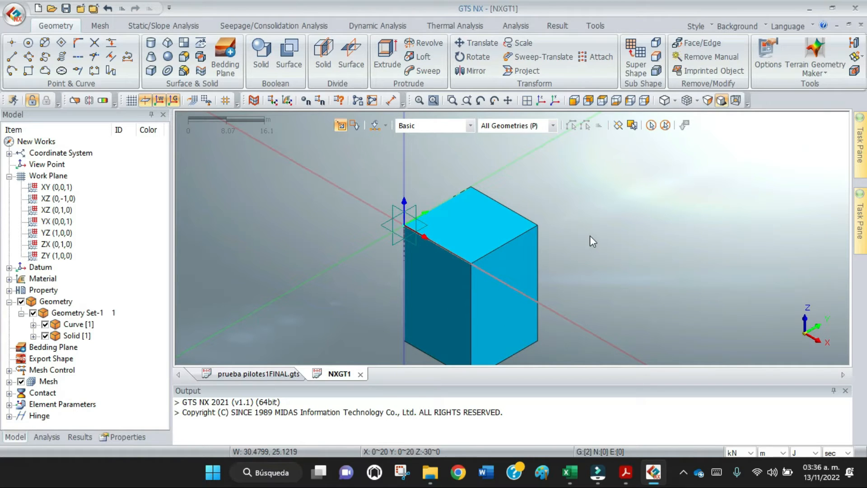
pyautogui.scroll(-2, 590, 235)
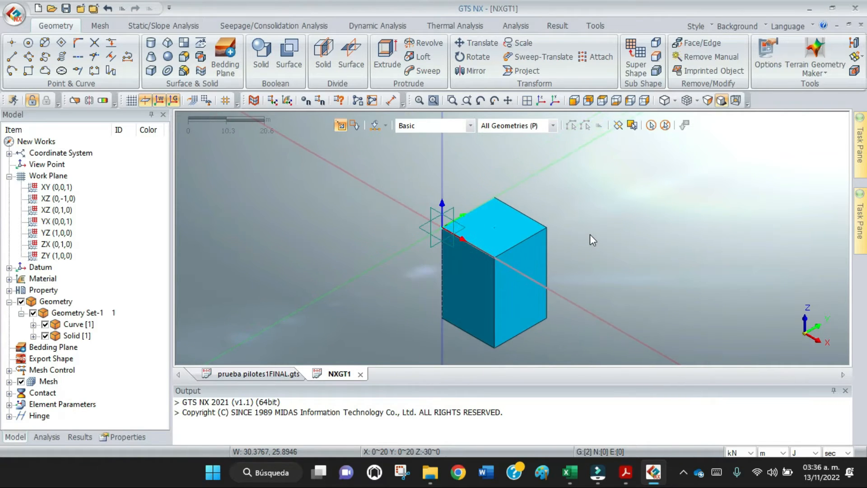
pyautogui.click(508, 100)
pyautogui.moveTo(572, 222); pyautogui.dragTo(594, 188)
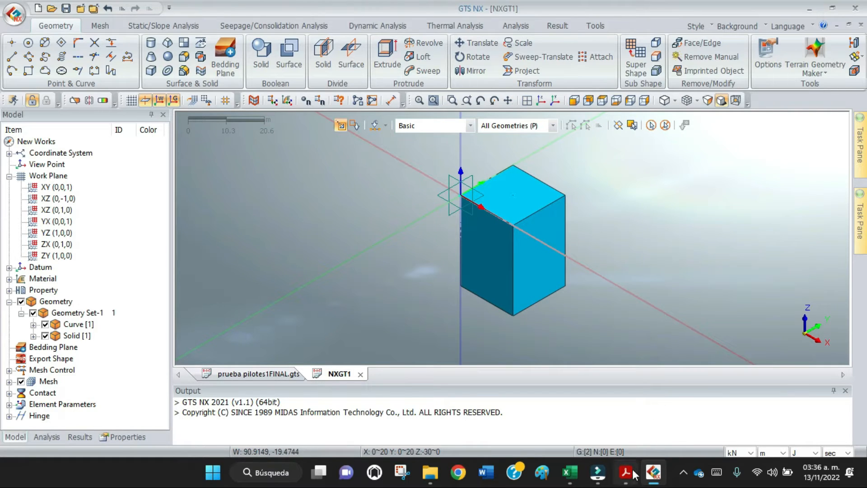
# Step: Consult the strata depth table in the Cimentación con pilas PRUEBA DE CARGA LOSA PDF in Adobe Acrobat, and return to GTS NX
pyautogui.moveTo(630, 476)
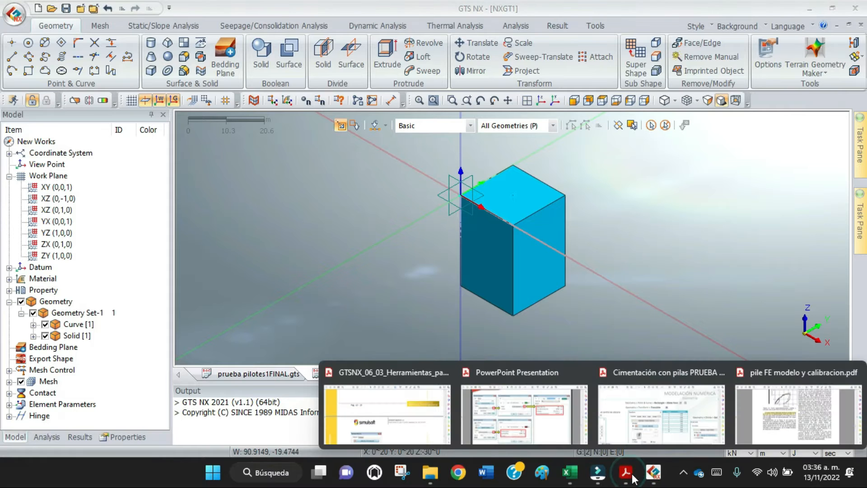
pyautogui.click(609, 368)
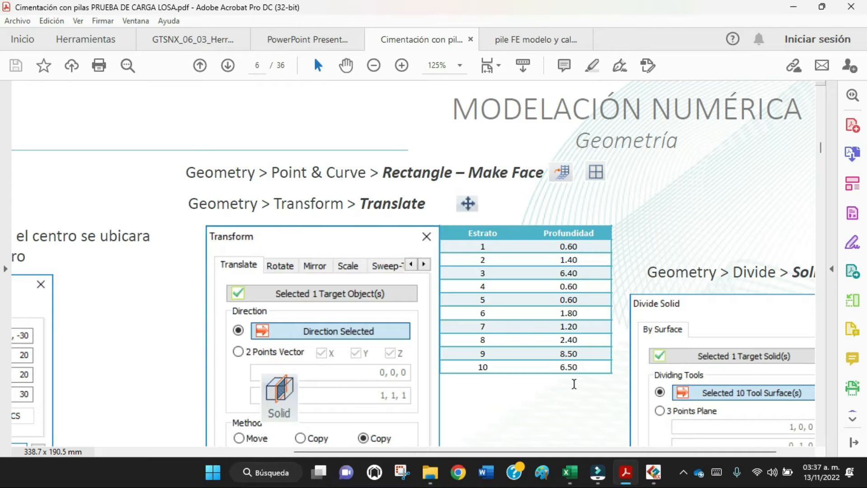
pyautogui.moveTo(635, 478)
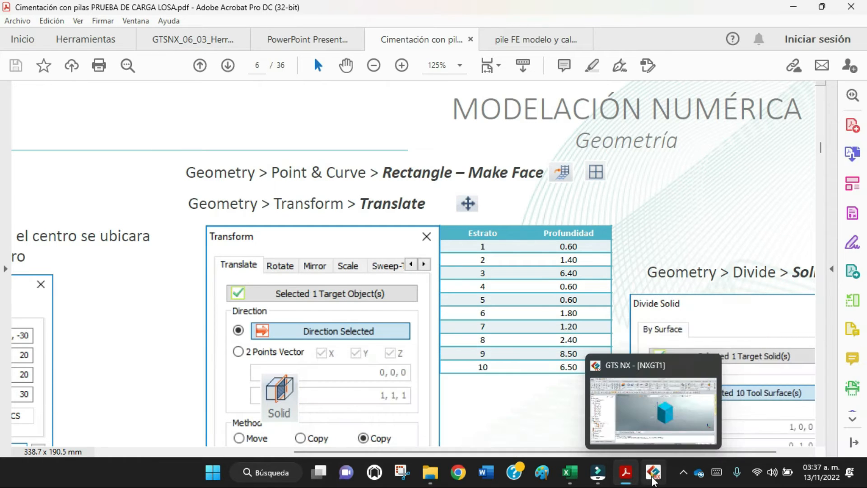
pyautogui.click(653, 478)
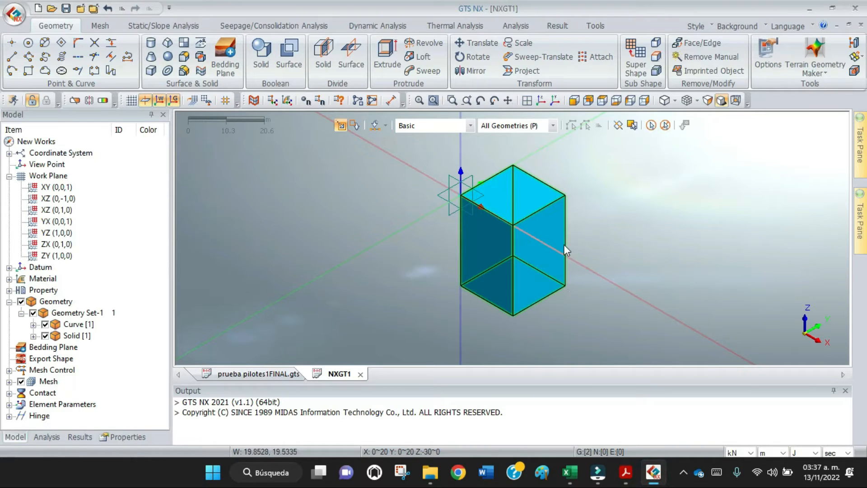
# Step: Draw a rectangle of about 25.9 by 24.4 m in top view, enclosing the box's entire outline, without making a face
pyautogui.click(602, 101)
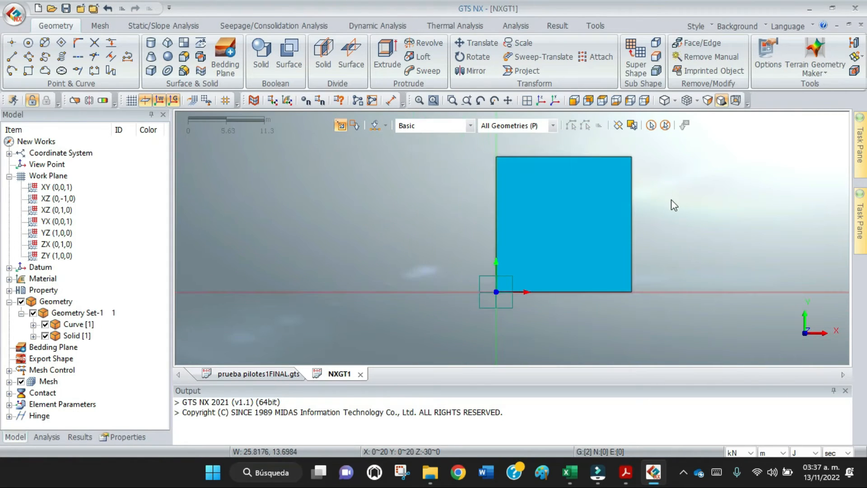
pyautogui.scroll(-1, 671, 199)
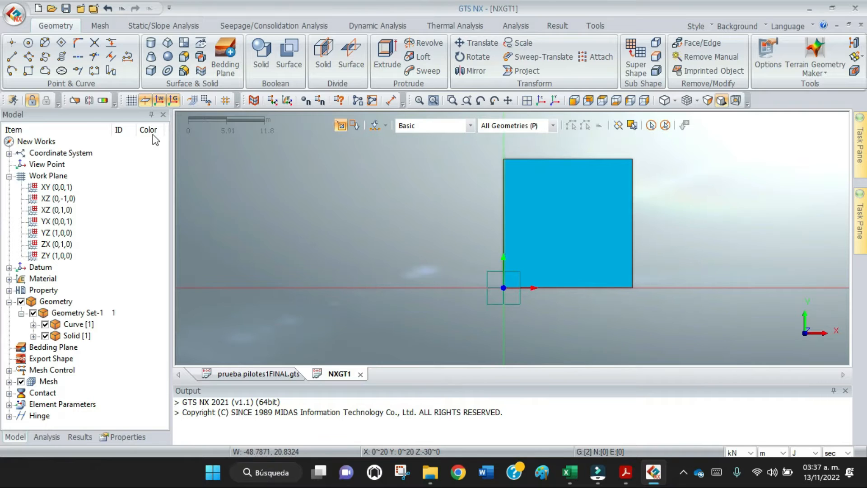
pyautogui.click(29, 71)
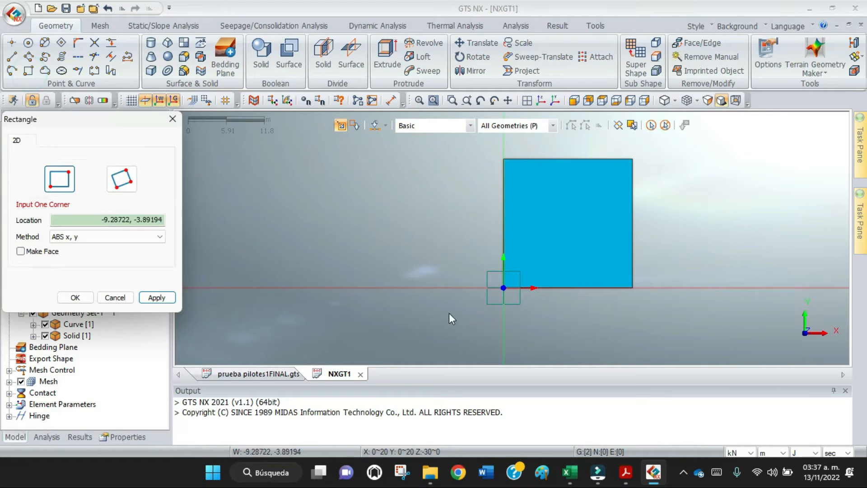
pyautogui.click(487, 305)
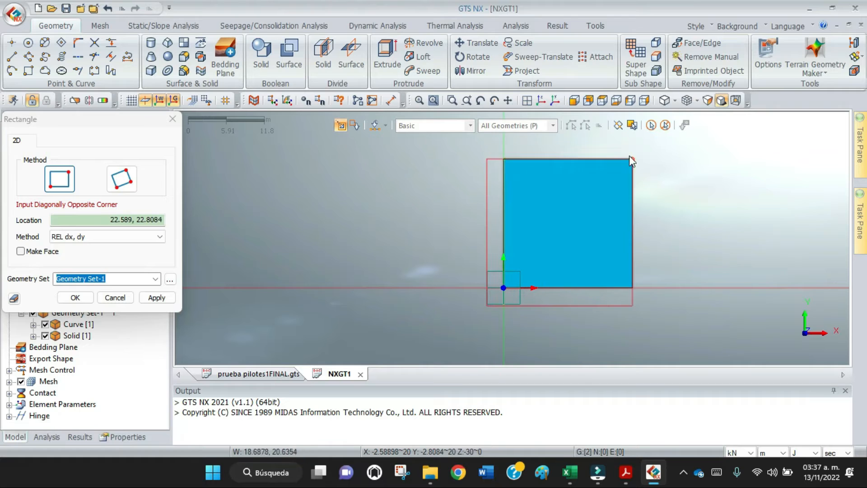
pyautogui.click(654, 148)
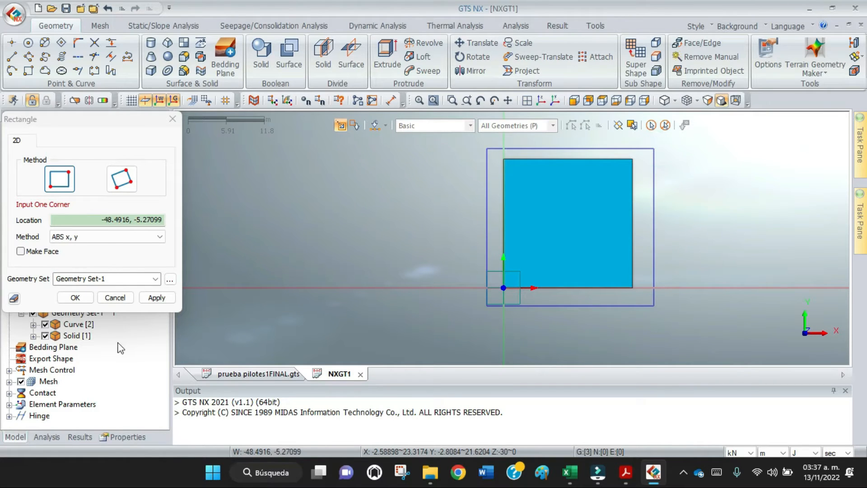
pyautogui.click(87, 297)
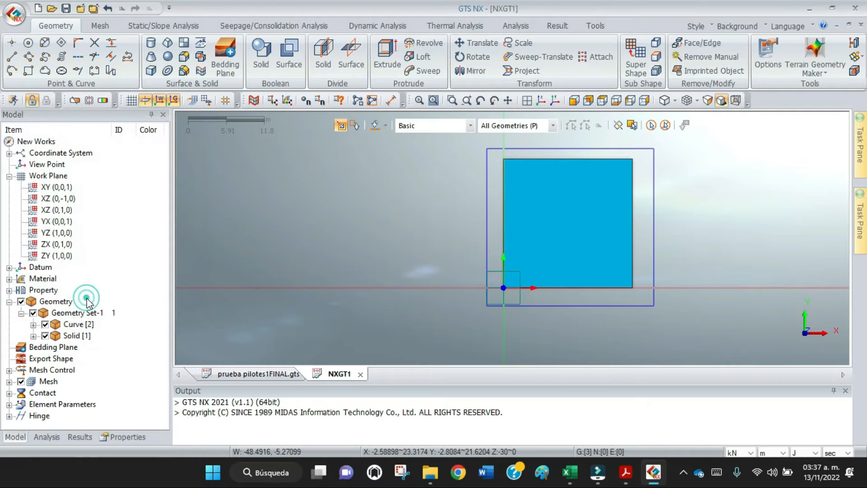
# Step: Make a face from the four edges of the rectangle surrounding the box, in Geometry Set-1
pyautogui.click(186, 44)
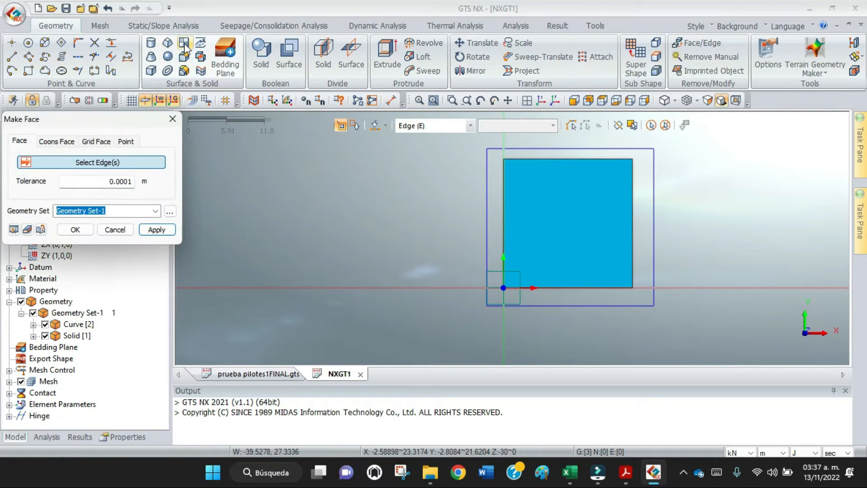
pyautogui.click(484, 226)
pyautogui.click(557, 306)
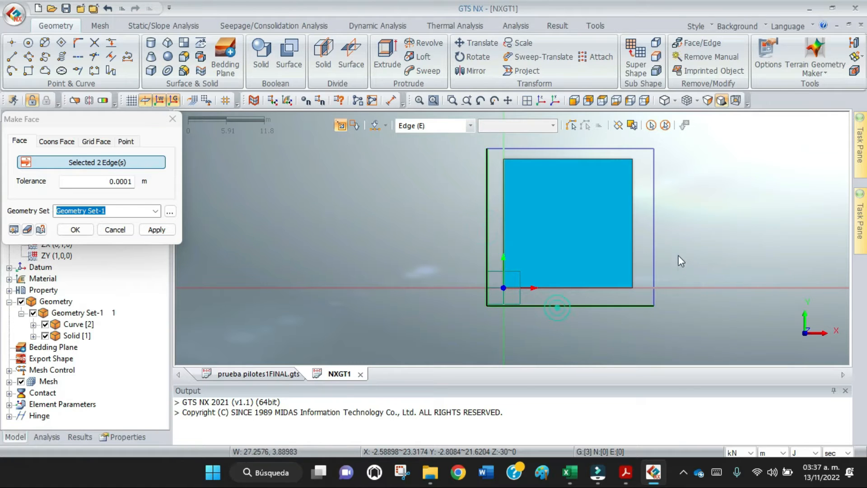
pyautogui.click(654, 248)
pyautogui.click(639, 149)
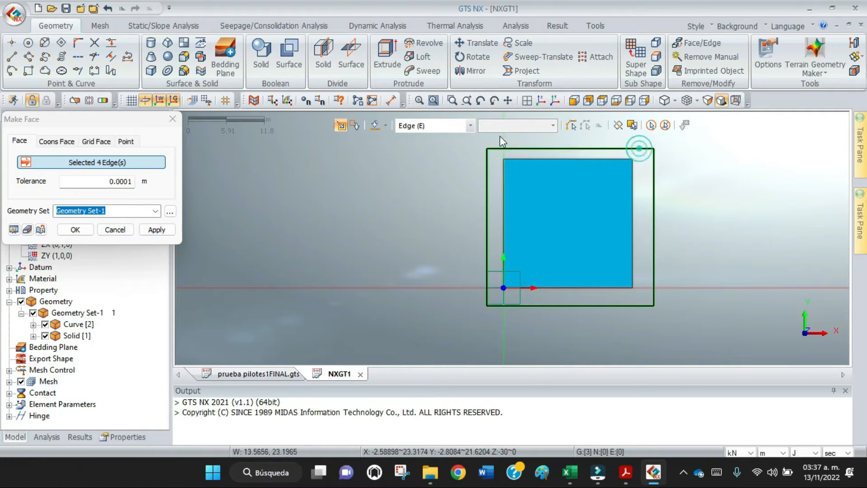
pyautogui.click(75, 229)
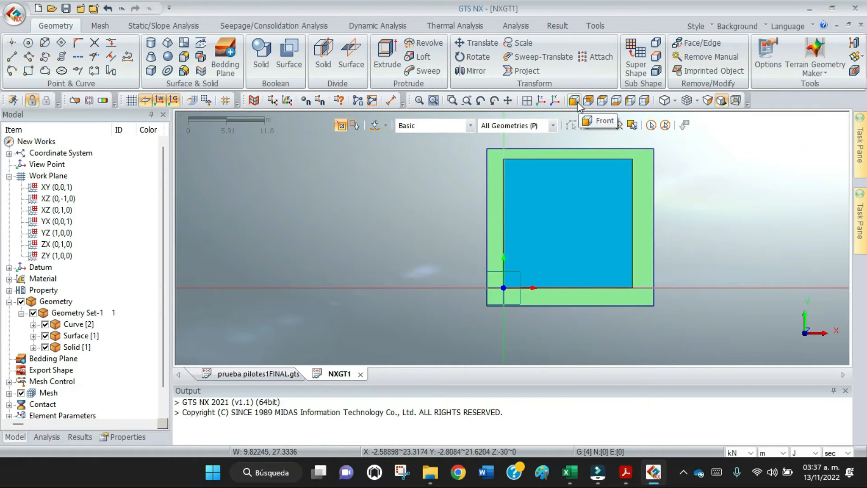
# Step: Set up a non-uniform copy translation of the new face along the vertical Z datum axis
pyautogui.click(575, 101)
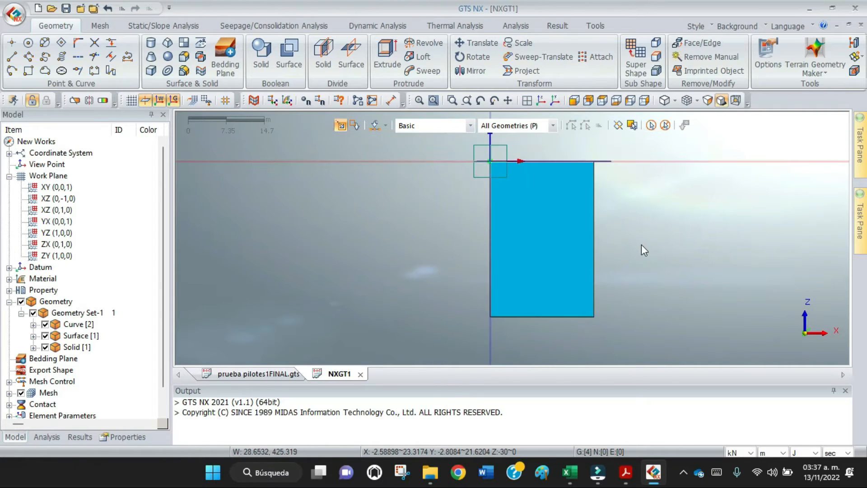
pyautogui.click(541, 100)
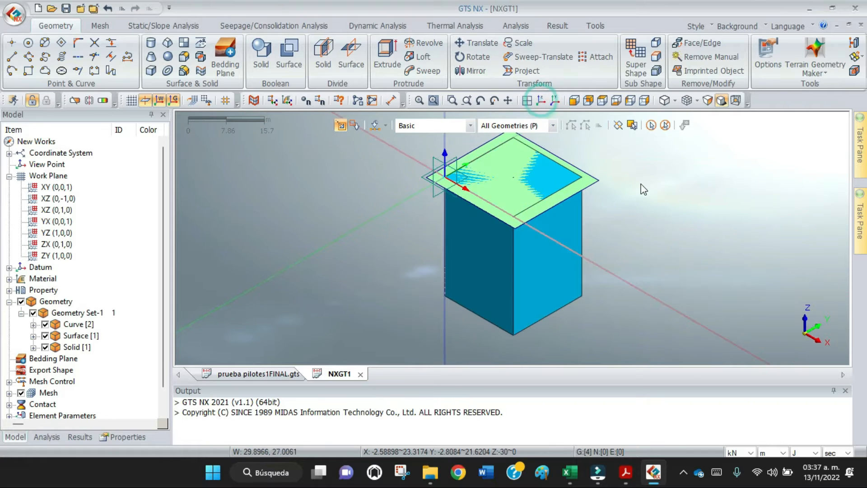
pyautogui.scroll(2, 643, 190)
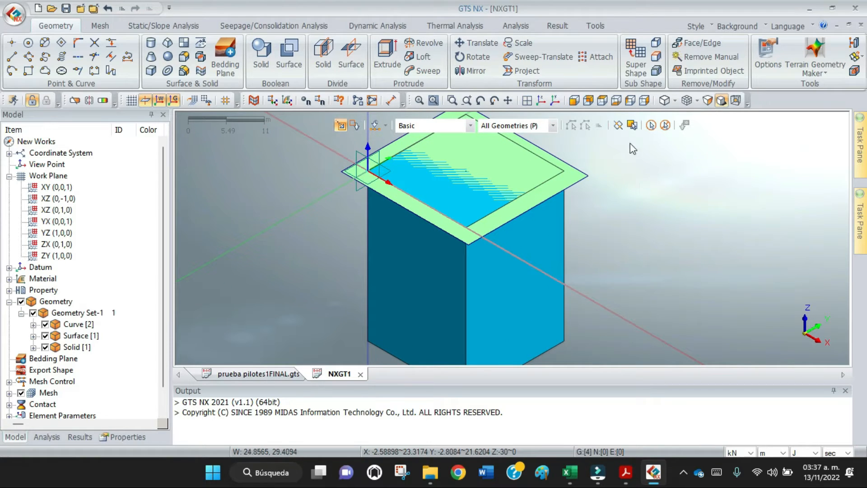
pyautogui.click(484, 43)
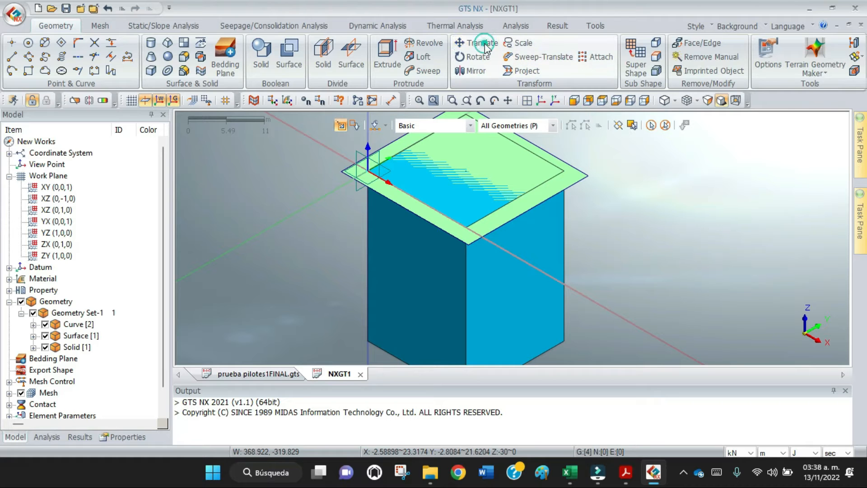
pyautogui.click(571, 177)
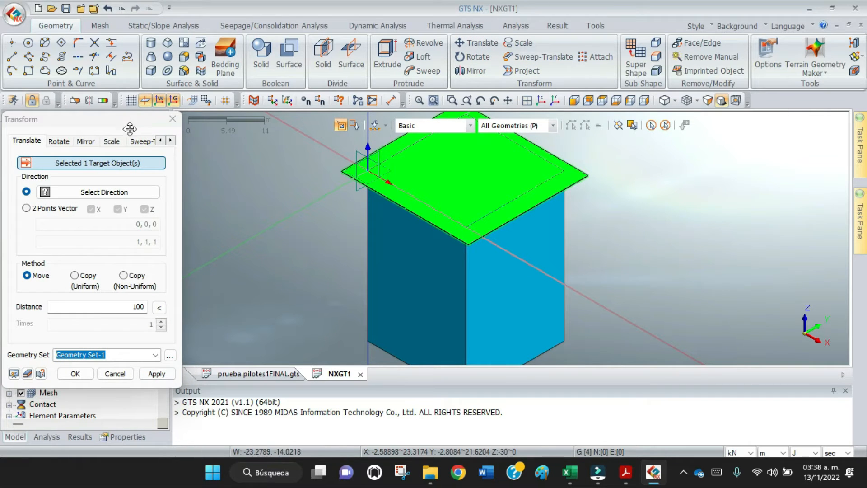
pyautogui.moveTo(119, 119); pyautogui.dragTo(217, 44)
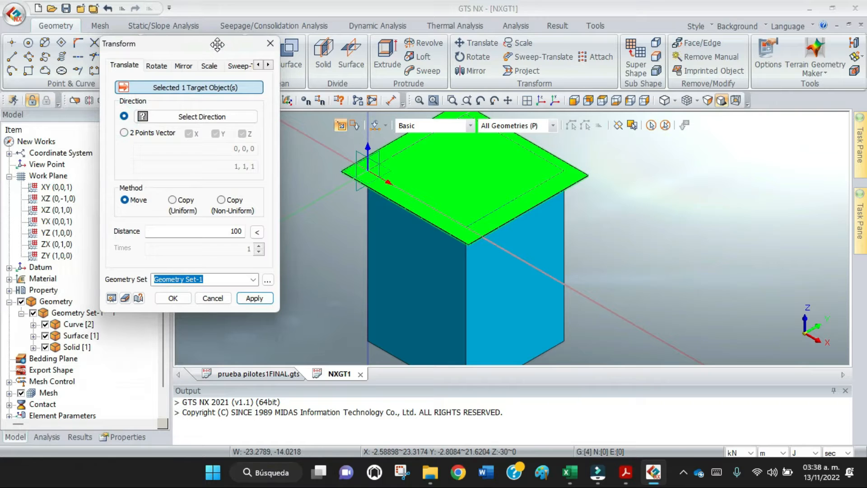
pyautogui.click(228, 201)
pyautogui.click(204, 117)
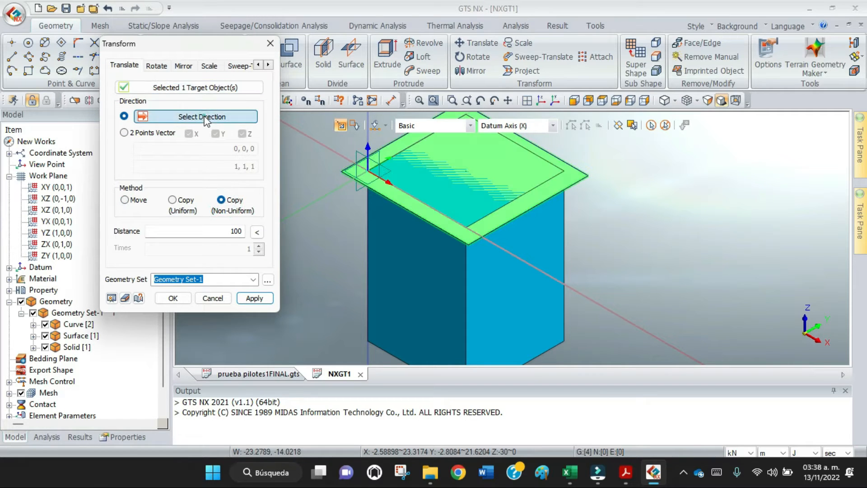
pyautogui.click(369, 359)
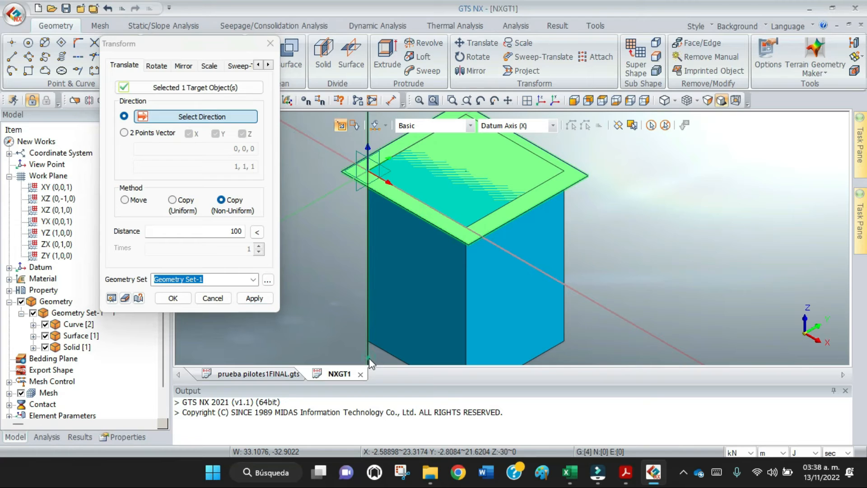
# Step: Check the strata depth table in the Cimentación con pilas PDF in Adobe Acrobat and enter copy distances -0.60 and -1.40 in GTS NX
pyautogui.doubleClick(227, 229)
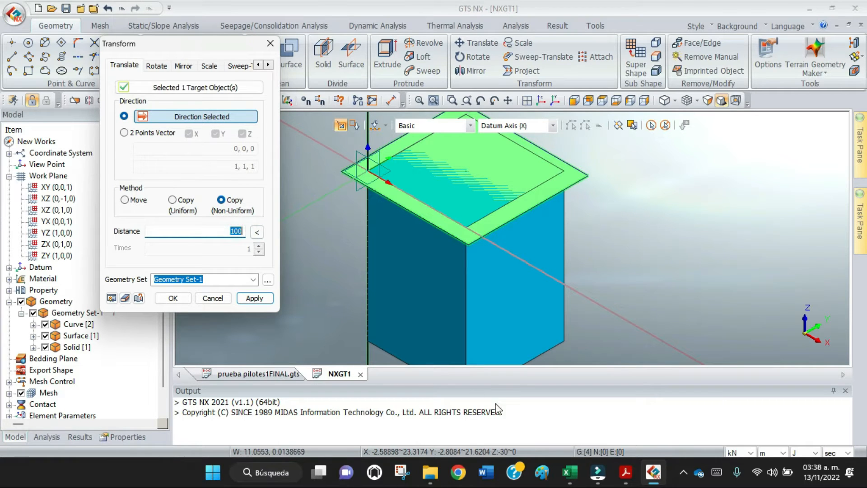
pyautogui.click(630, 473)
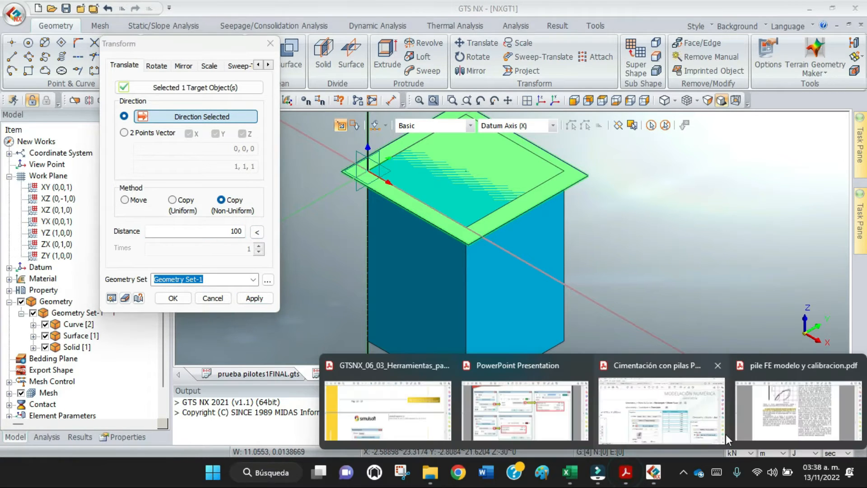
pyautogui.click(672, 427)
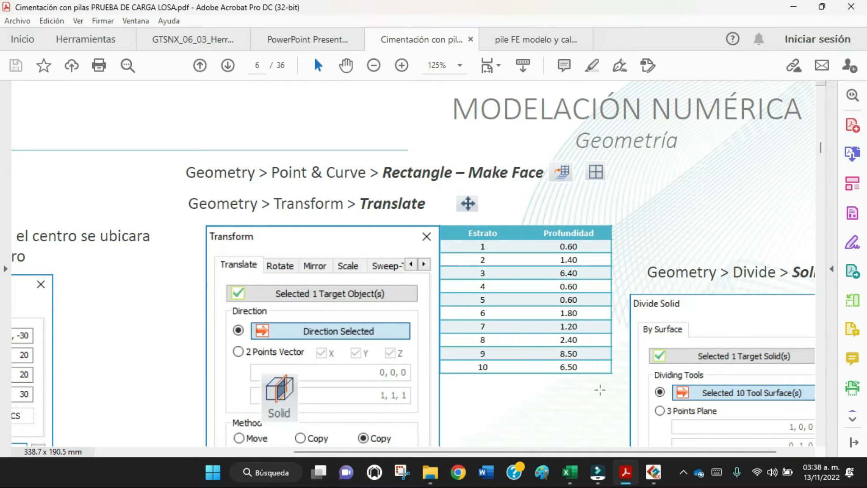
pyautogui.click(650, 475)
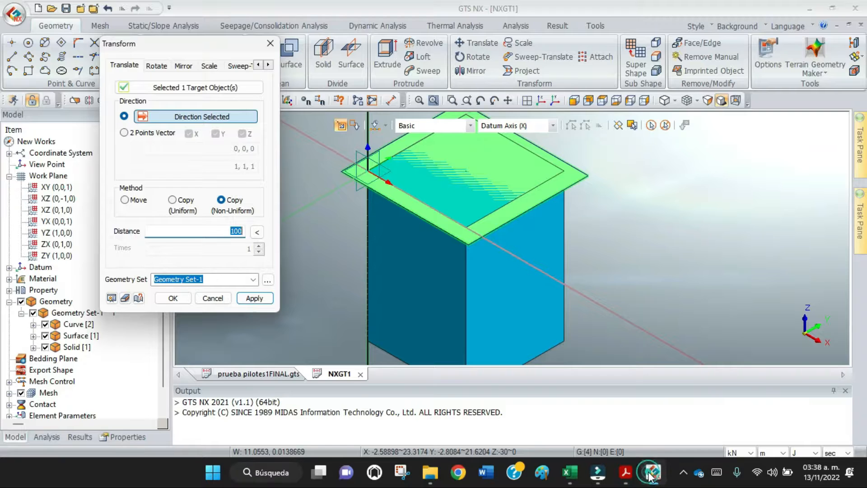
pyautogui.press('BackSpace')
pyautogui.write('-0.60,')
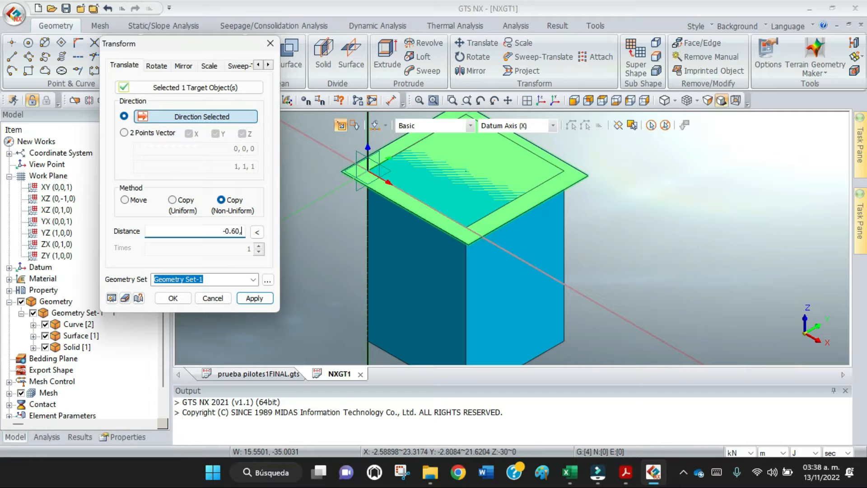
pyautogui.write('-1.40,-')
# Step: Consult the strata table in Adobe Acrobat again and add copy distances -6.40, -0.60 and -0.60 in GTS NX for strata 3 to 5
pyautogui.click(624, 480)
pyautogui.click(682, 416)
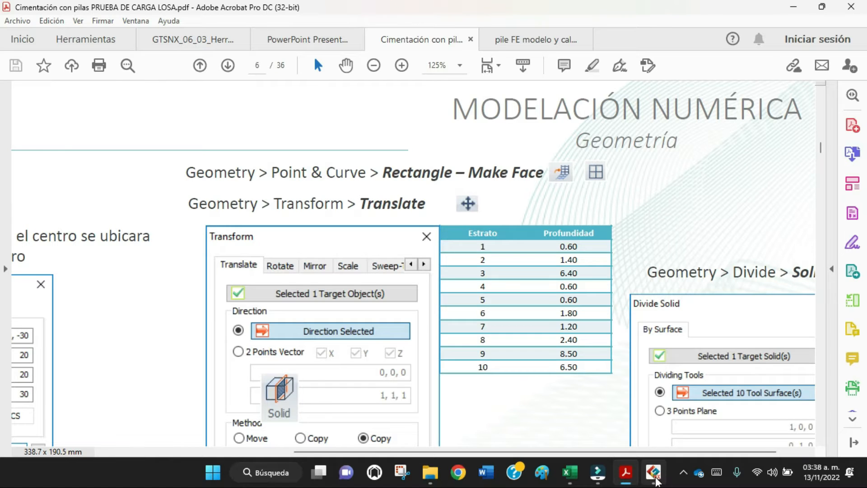
pyautogui.click(654, 479)
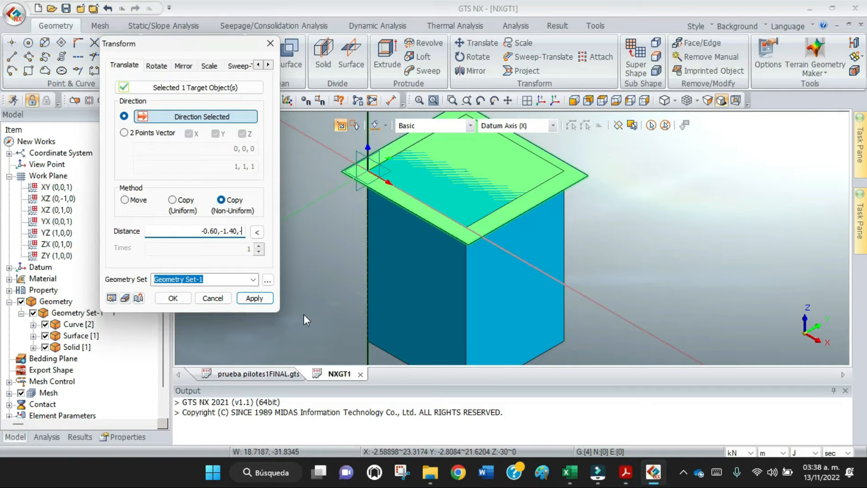
pyautogui.write('6.40,-0.60,-0.60')
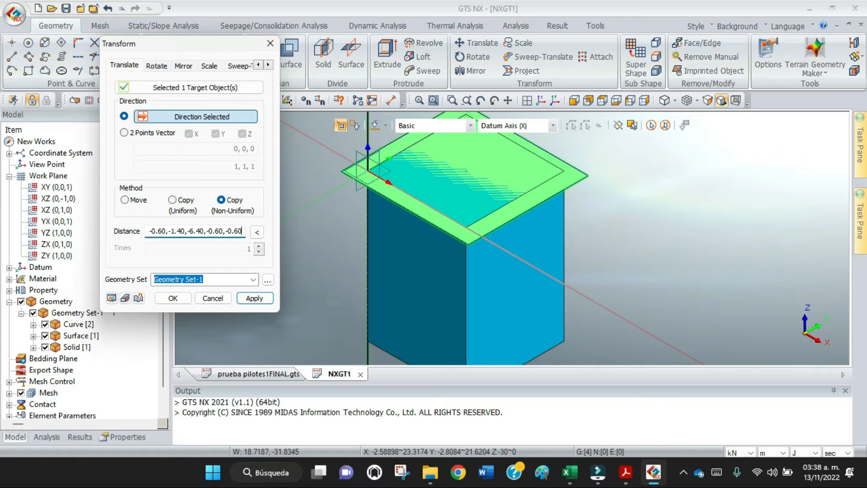
pyautogui.write(',')
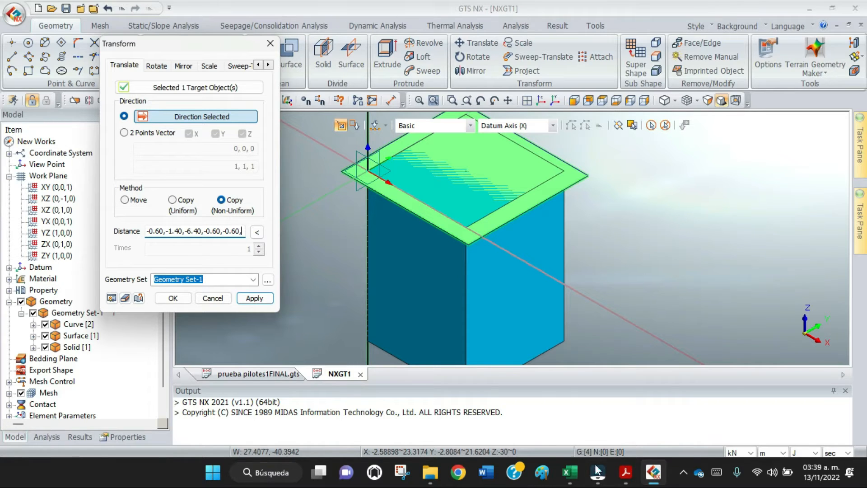
# Step: Recheck the PDF's depth table in Adobe Acrobat and append distances -1.80, -1.20 and -2.40 in GTS NX for strata 6 to 8
pyautogui.click(623, 473)
pyautogui.click(664, 420)
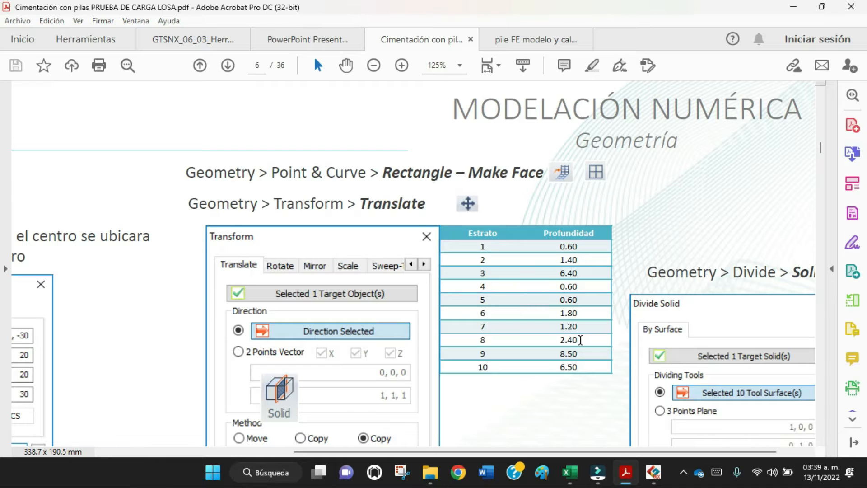
pyautogui.click(653, 472)
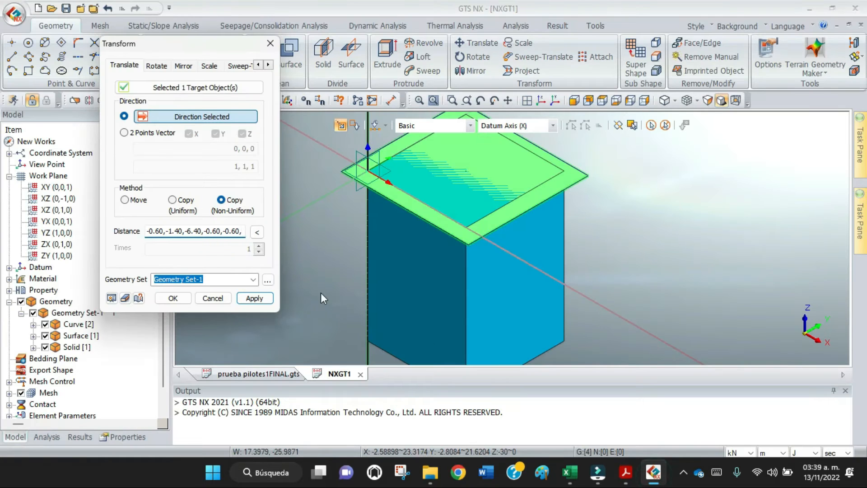
pyautogui.write('-')
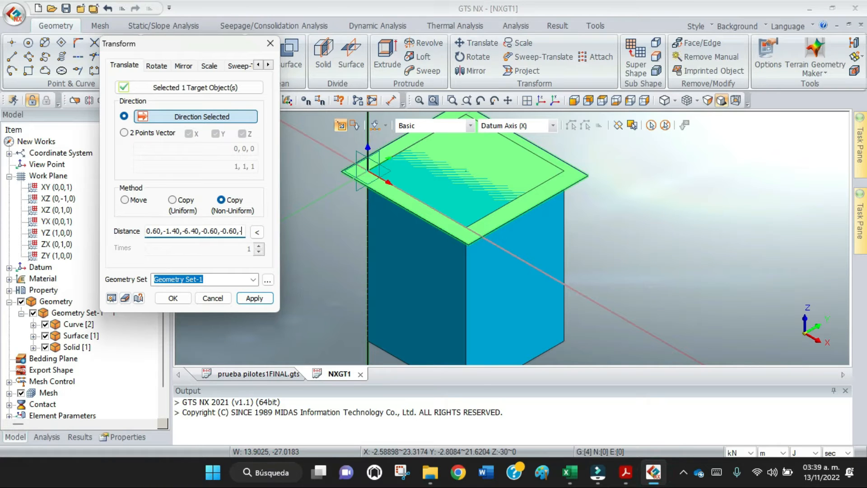
pyautogui.write('1.80')
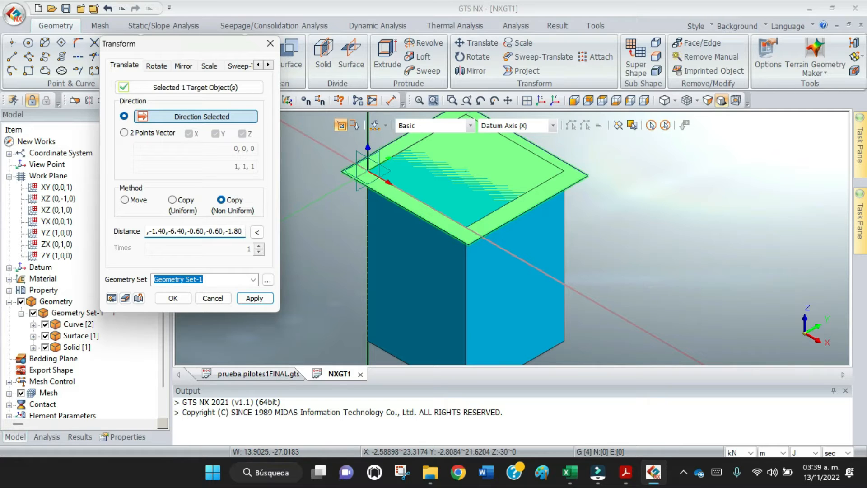
pyautogui.write(',')
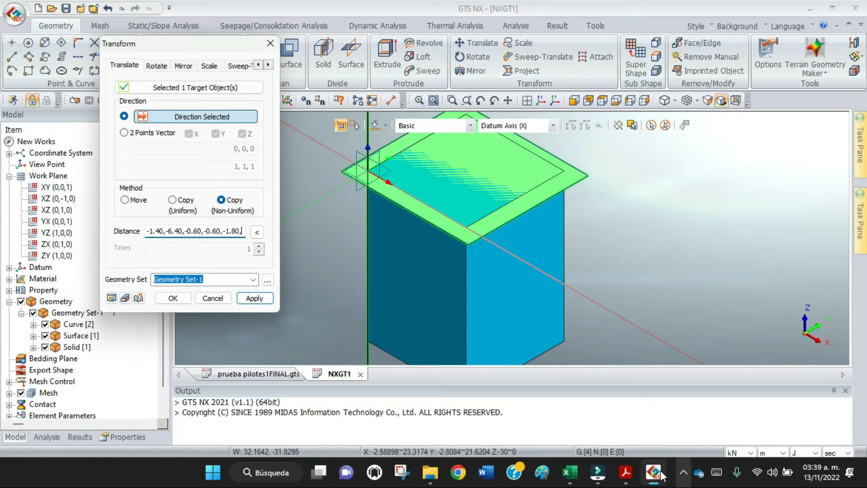
pyautogui.write('-1.50')
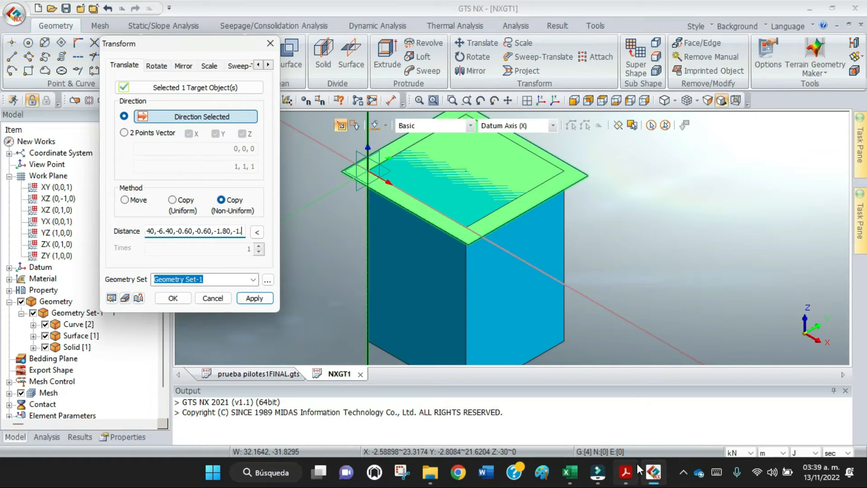
pyautogui.press('BackSpace')
pyautogui.press('BackSpace')
pyautogui.write('20')
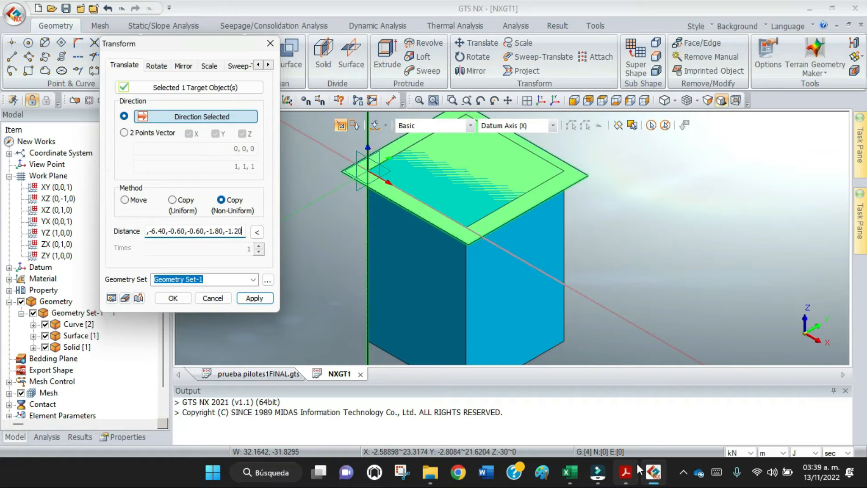
pyautogui.write(',-2')
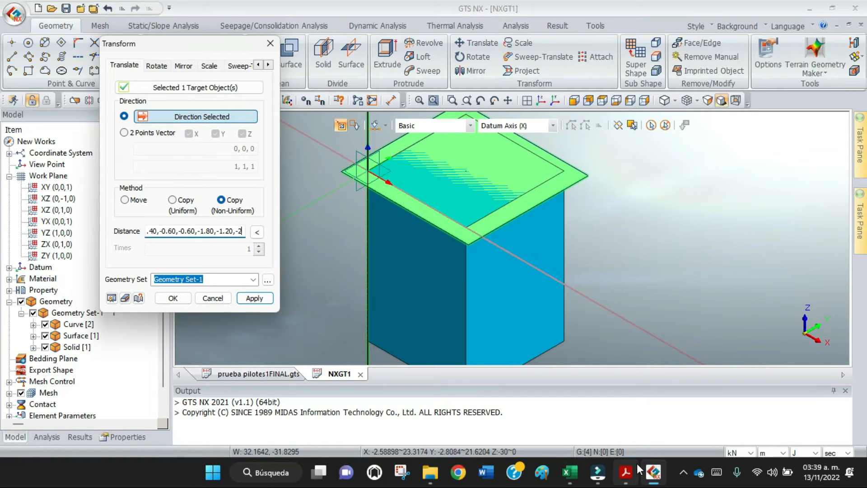
pyautogui.write('.40,')
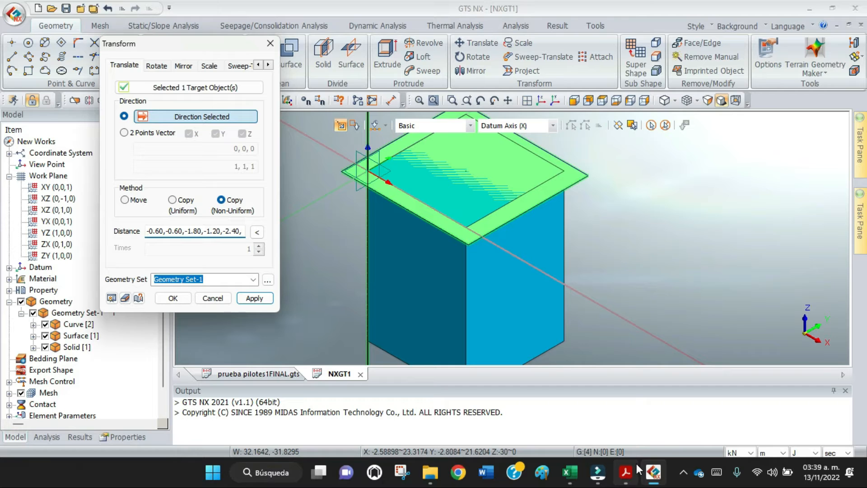
# Step: Consult the PDF's strata table in Adobe Acrobat and append copy distances -8.50 and -6.50 in GTS NX for strata 9 and 10
pyautogui.click(630, 474)
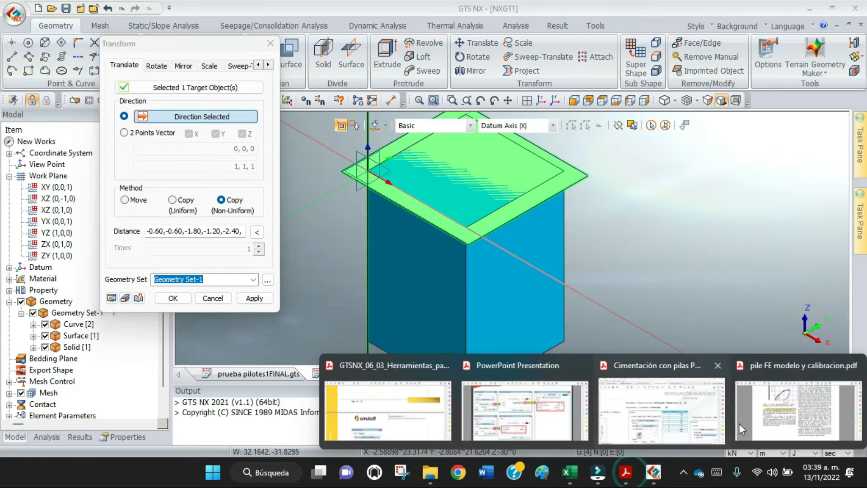
pyautogui.click(616, 376)
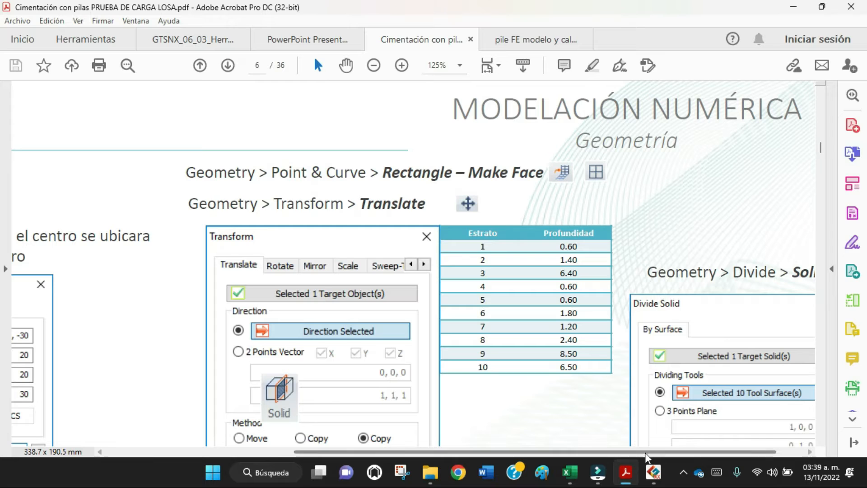
pyautogui.hotkey('alt', 'Tab')
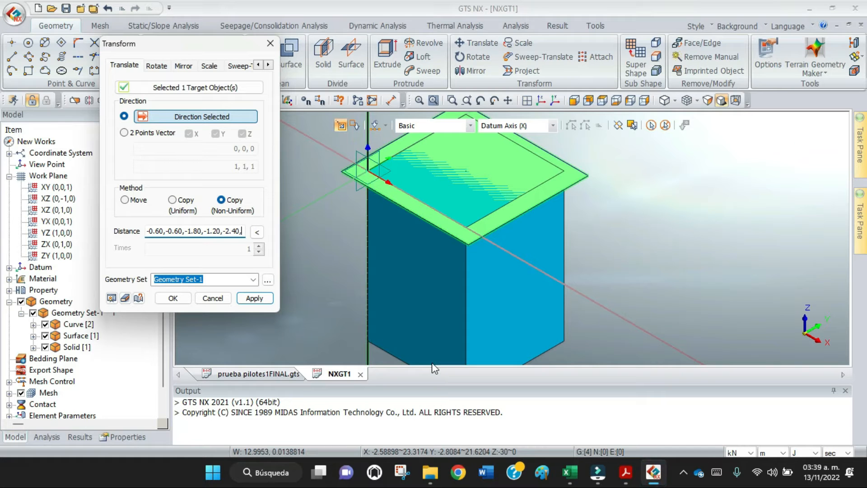
pyautogui.write('-')
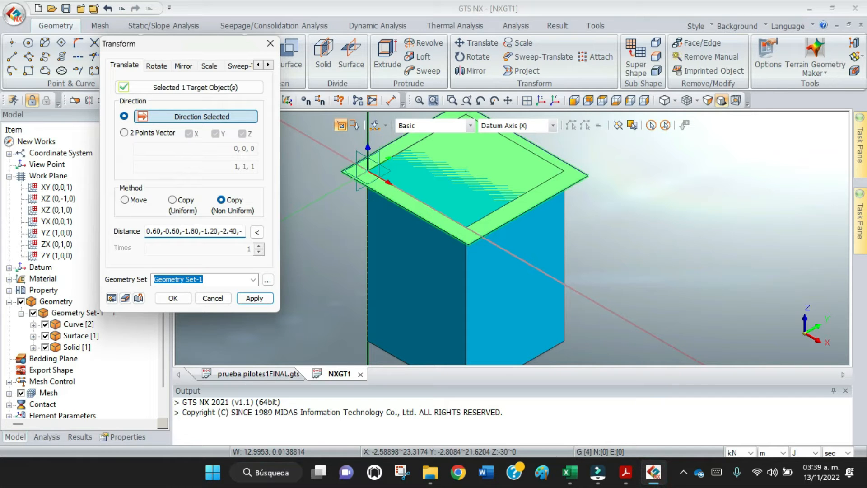
pyautogui.write('8.50')
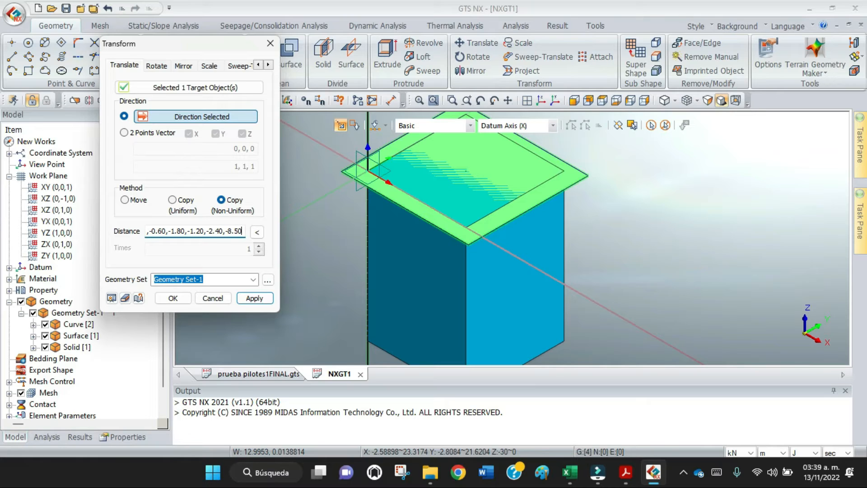
pyautogui.write(',')
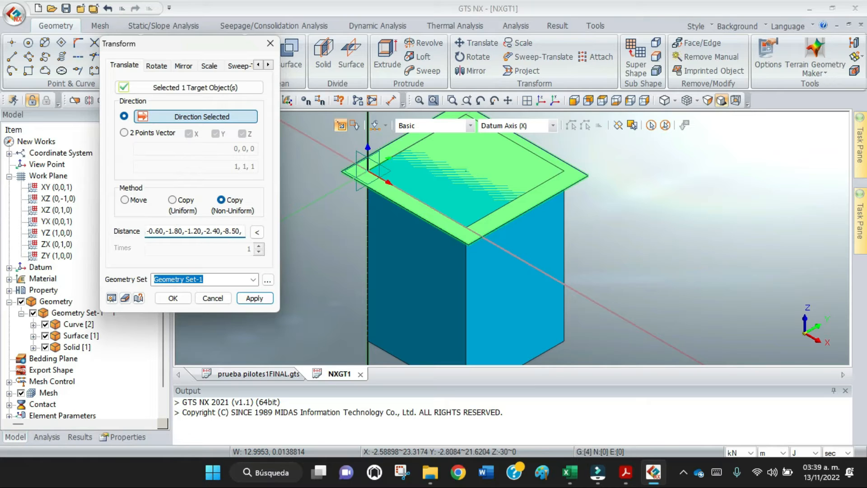
pyautogui.write('-6.50')
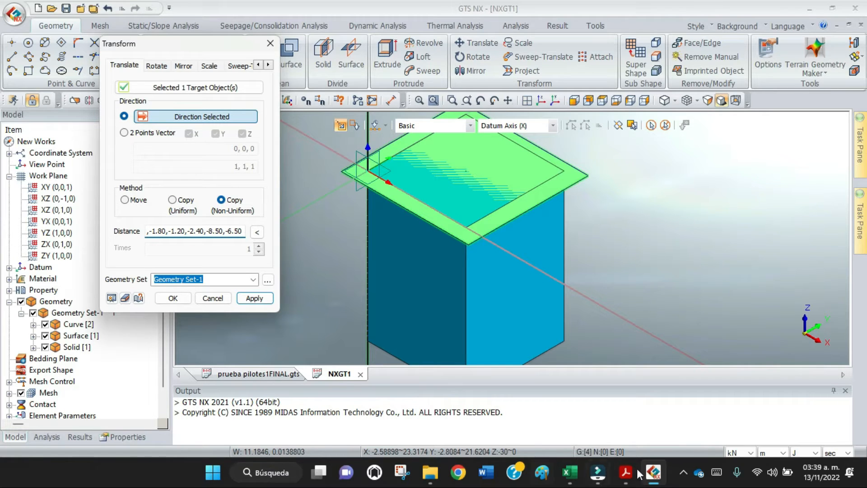
# Step: Verify the depths against the table in Adobe Acrobat, then preview and carry out the non-uniform face copy in GTS NX
pyautogui.moveTo(634, 479)
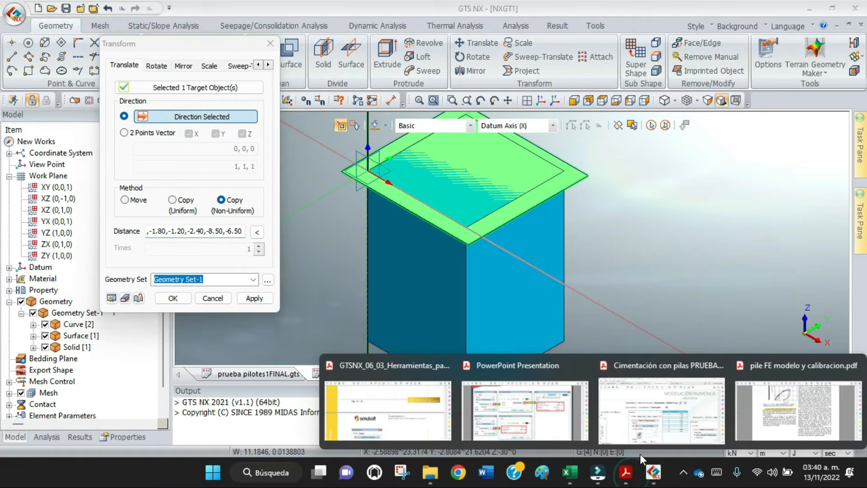
pyautogui.click(650, 425)
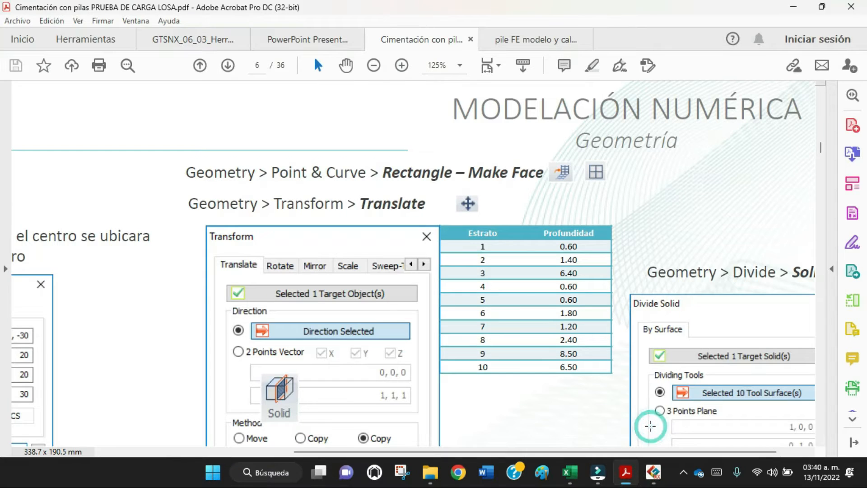
pyautogui.click(653, 472)
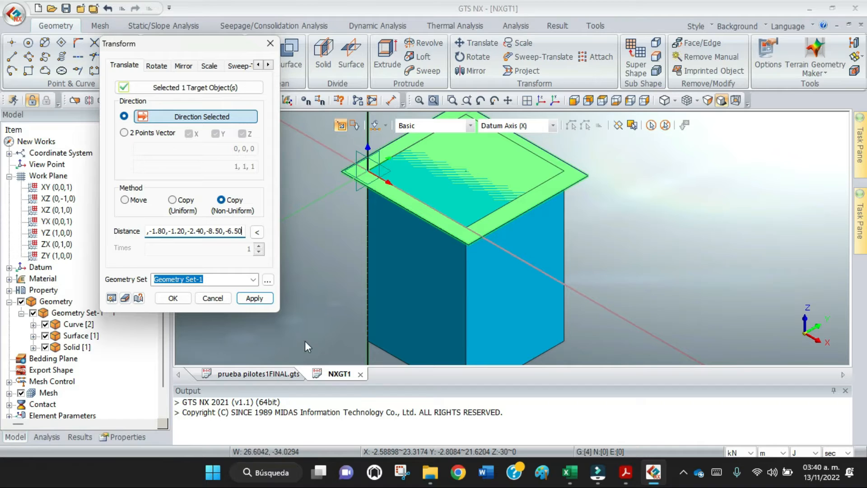
pyautogui.click(111, 297)
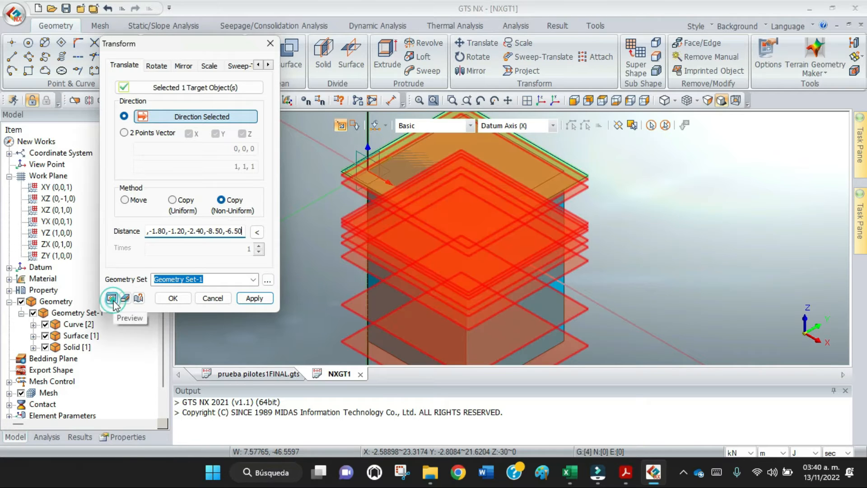
pyautogui.click(170, 299)
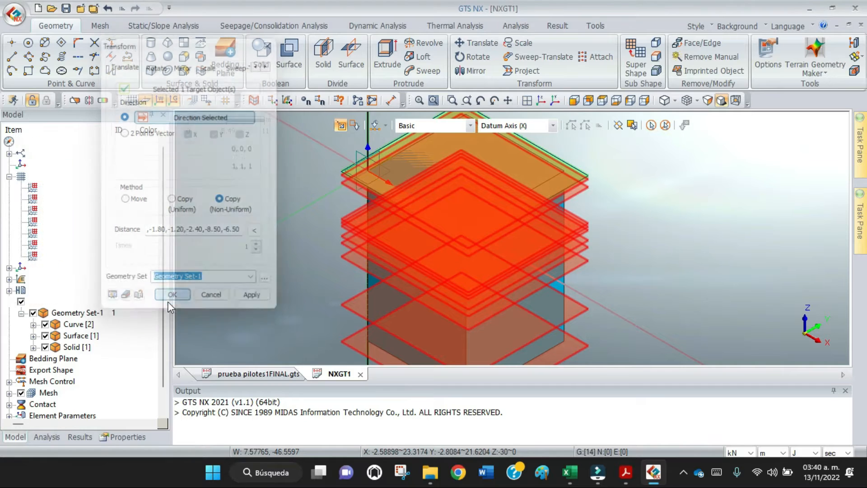
# Step: Delete the original face at the top of the soil block and the lowest copied face at its base
pyautogui.click(577, 174)
pyautogui.rightClick(577, 174)
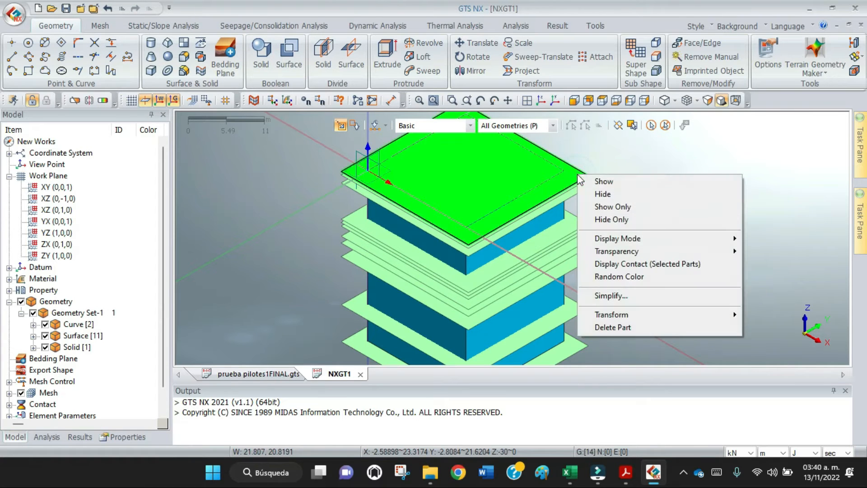
pyautogui.click(657, 326)
pyautogui.click(399, 291)
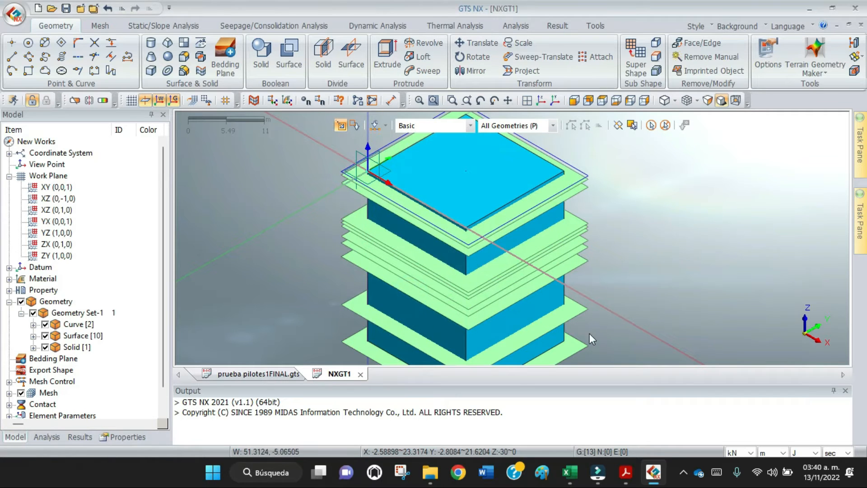
pyautogui.click(578, 348)
pyautogui.rightClick(578, 349)
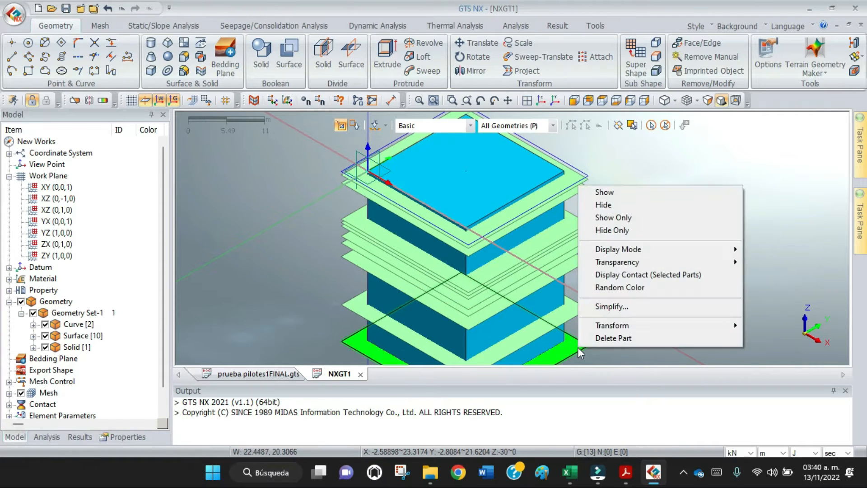
pyautogui.click(632, 338)
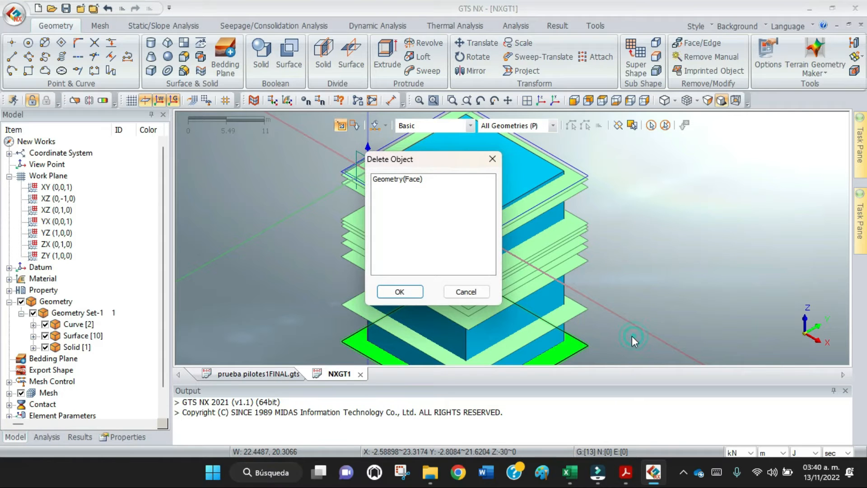
pyautogui.click(413, 289)
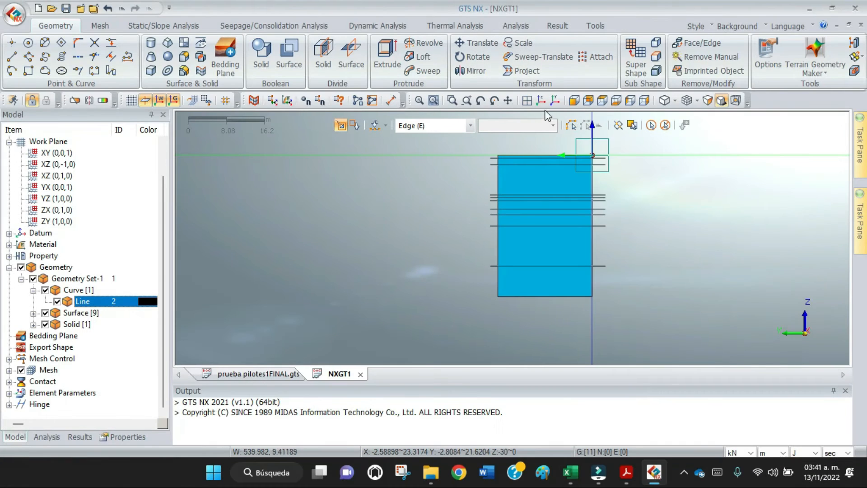
# Step: Set up a Divide Solid operation by surface with the soil box as the target solid, seen in isometric view
pyautogui.click(541, 100)
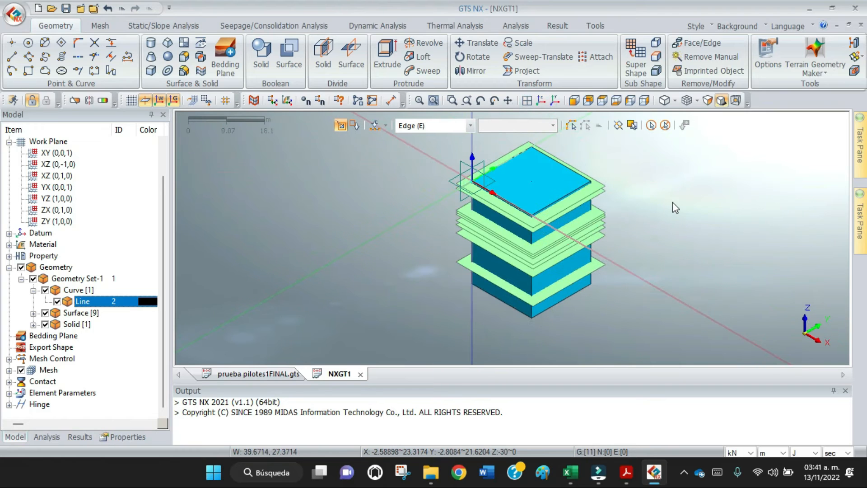
pyautogui.click(324, 57)
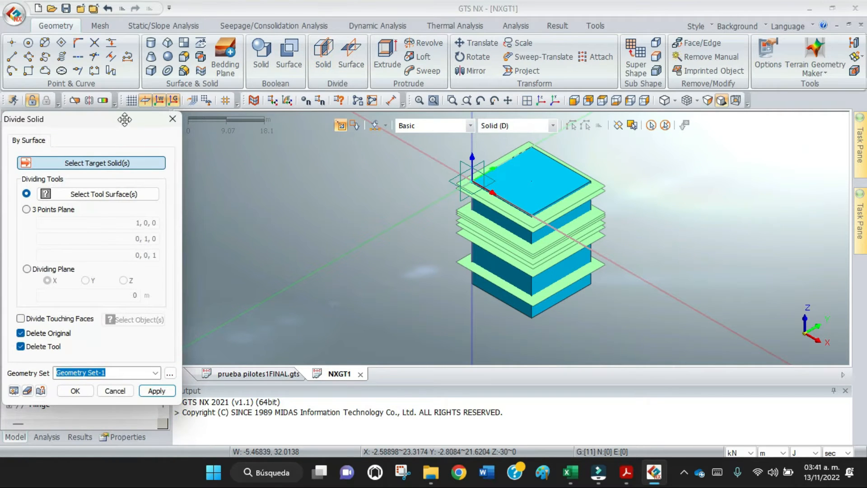
pyautogui.moveTo(121, 120); pyautogui.dragTo(332, 48)
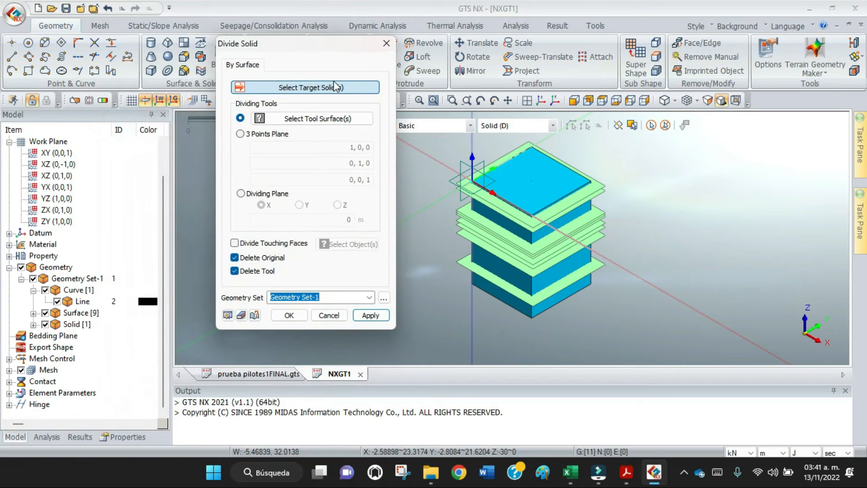
pyautogui.click(331, 87)
pyautogui.click(34, 324)
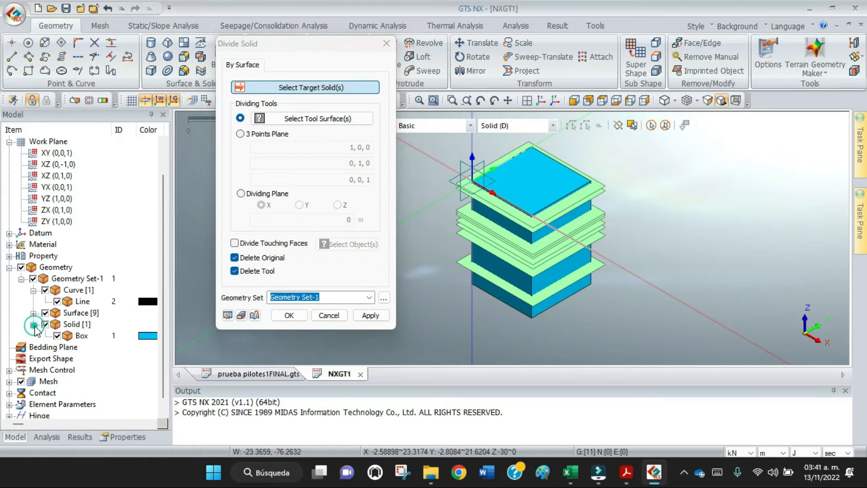
pyautogui.click(77, 335)
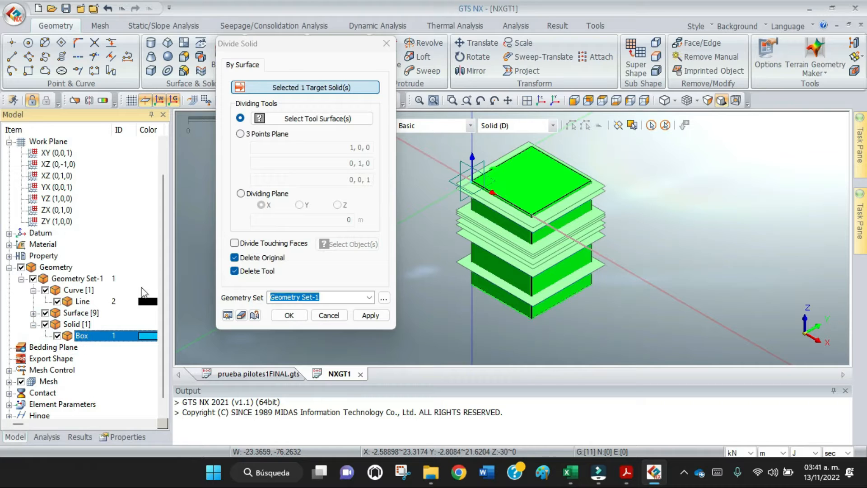
# Step: Divide the box using all nine remaining faces as tool surfaces, deleting the original solid and the tools
pyautogui.click(318, 118)
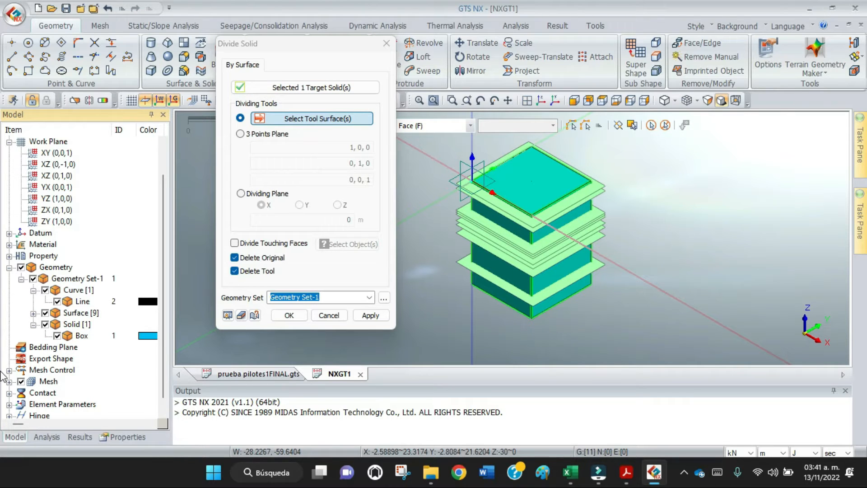
pyautogui.click(32, 313)
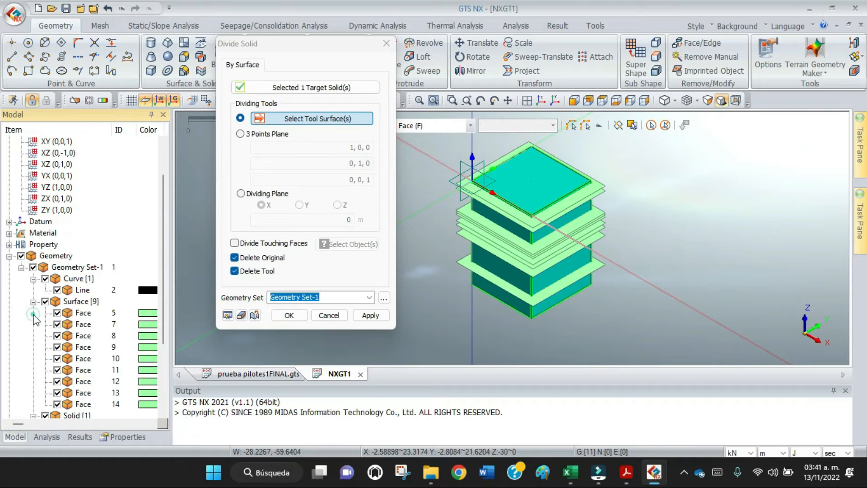
pyautogui.click(82, 313)
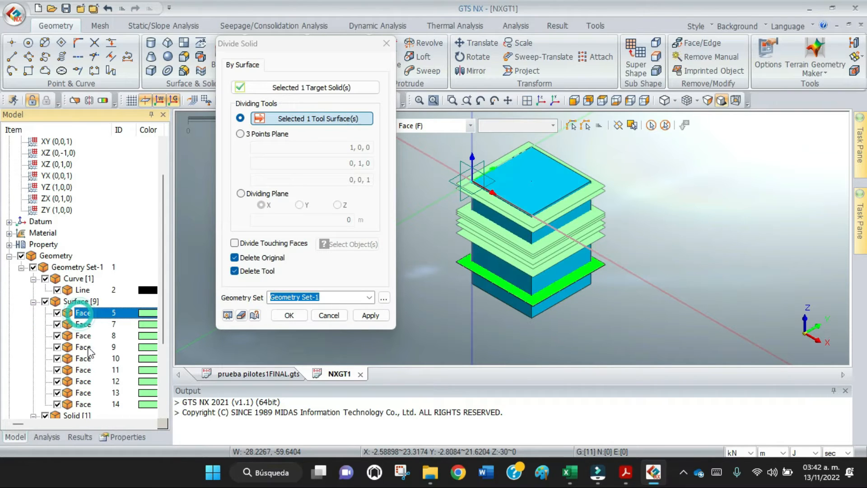
pyautogui.keyDown('shift'); pyautogui.click(87, 402); pyautogui.keyUp('shift')
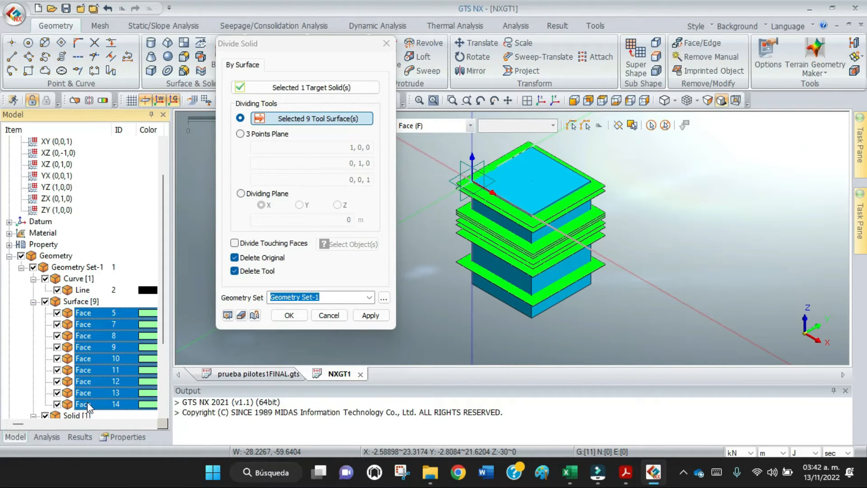
pyautogui.click(287, 315)
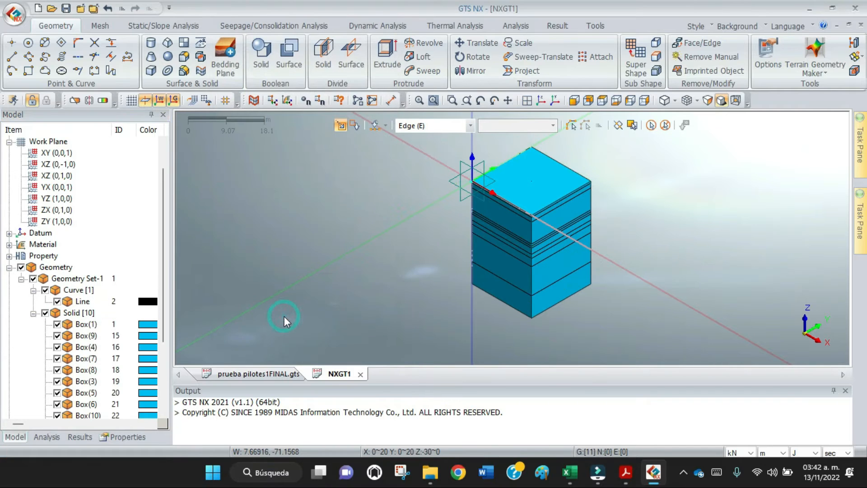
# Step: Review the divided solids and toggle Box(1) off and back on to identify its layer
pyautogui.scroll(1, 605, 181)
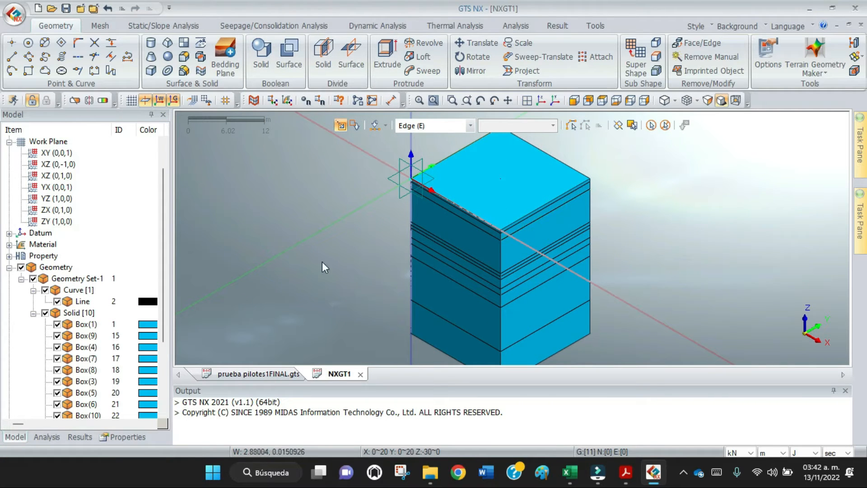
pyautogui.moveTo(165, 310); pyautogui.dragTo(167, 359)
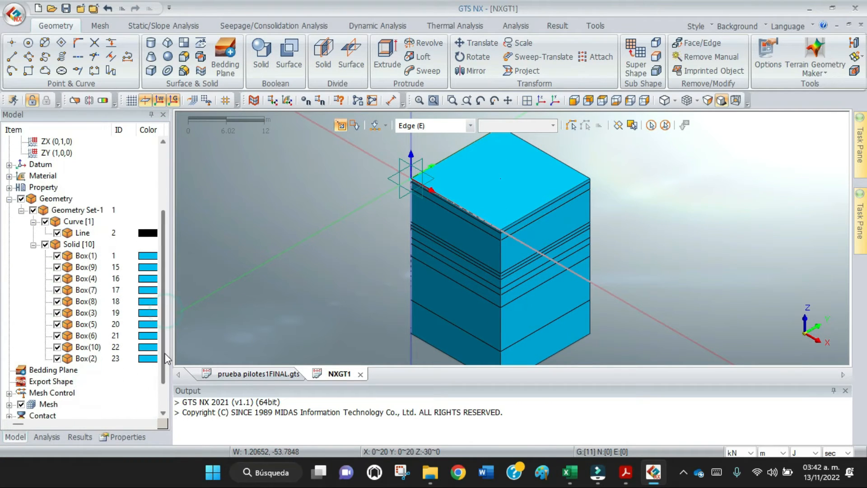
pyautogui.click(57, 255)
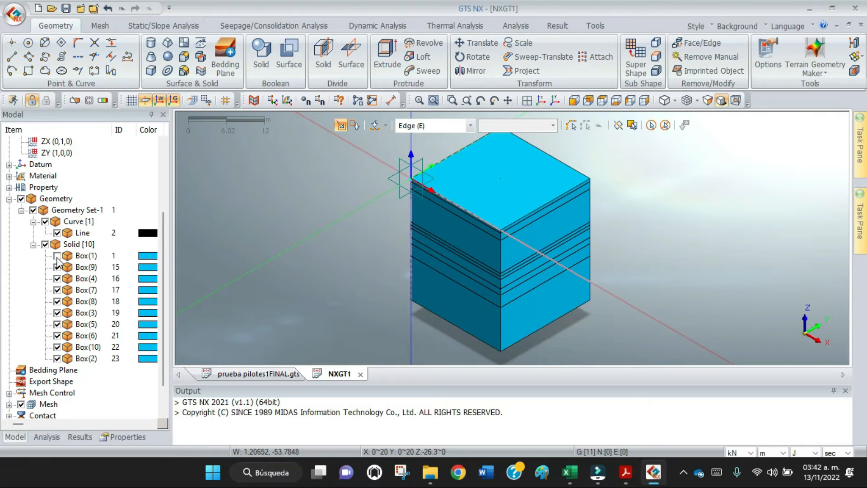
pyautogui.click(57, 255)
# Step: Hide the solids Box(2) through Box(10), leaving only Box(1) displayed
pyautogui.click(57, 267)
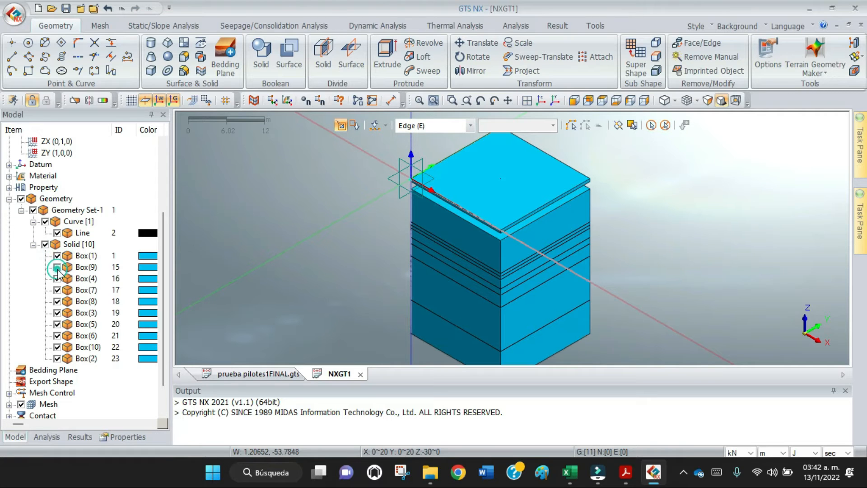
pyautogui.click(57, 278)
pyautogui.click(57, 289)
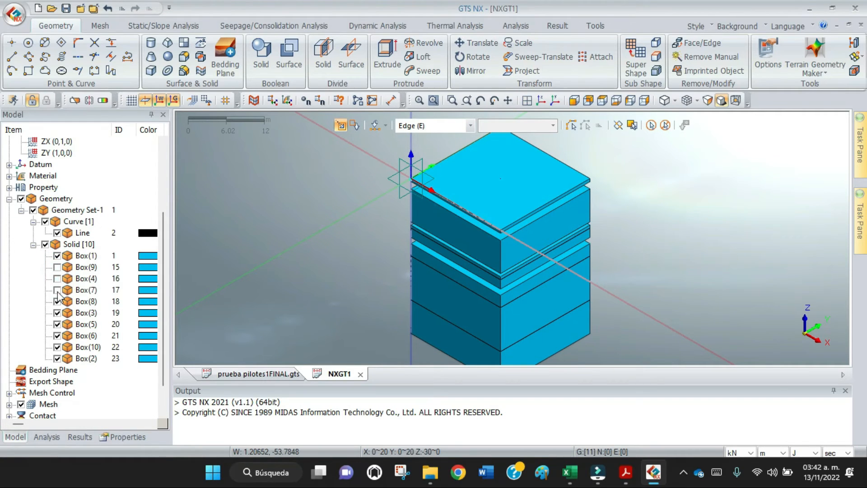
pyautogui.click(56, 301)
pyautogui.click(57, 312)
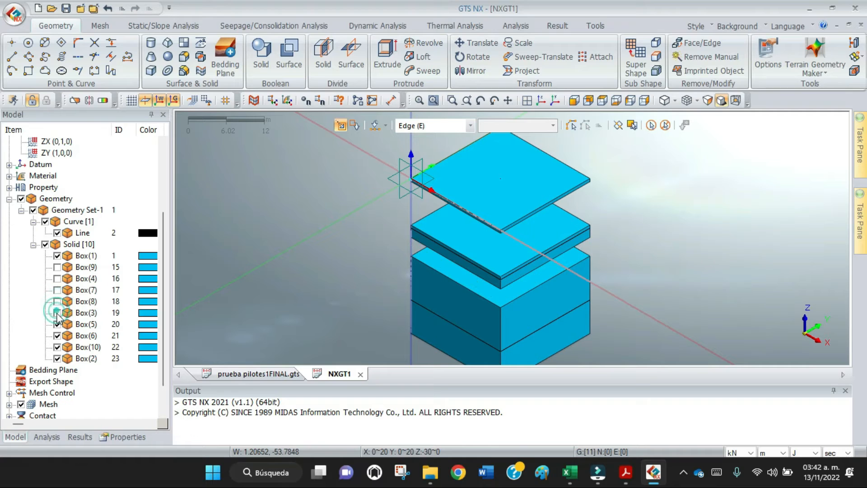
pyautogui.click(57, 323)
pyautogui.click(57, 335)
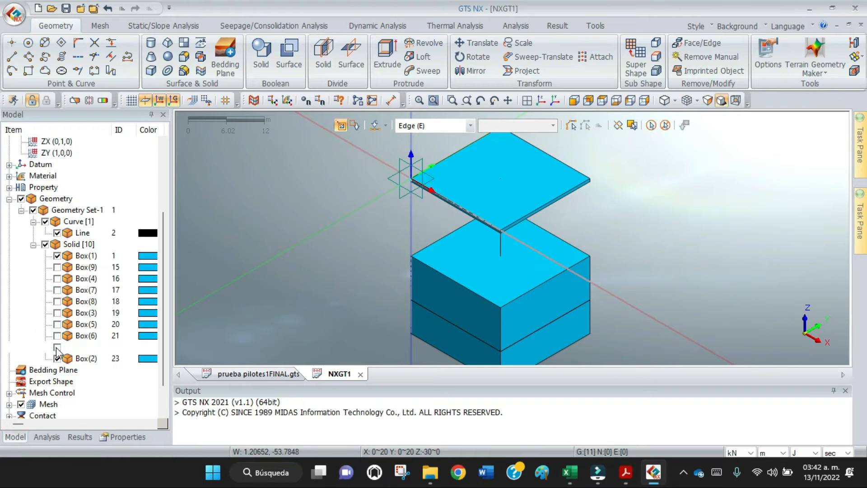
pyautogui.click(57, 347)
pyautogui.click(57, 358)
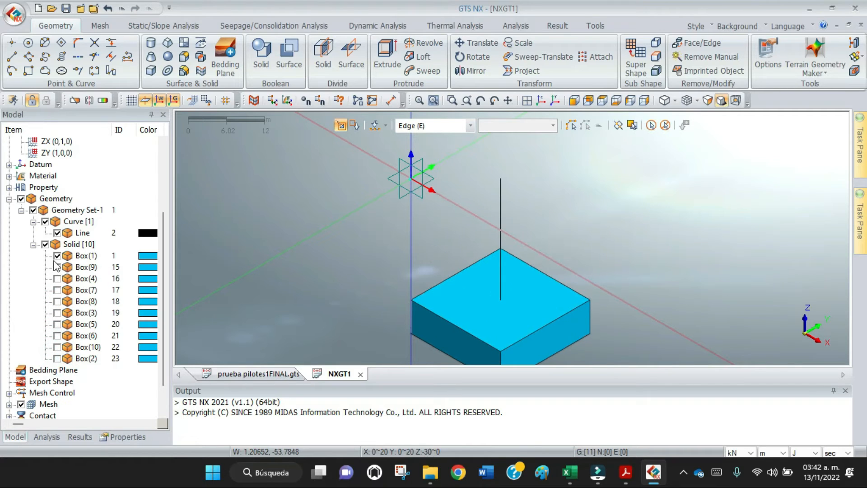
# Step: Hide Box(1) and redisplay all ten solids, toggling the whole solid group off and on to compare it with the line
pyautogui.click(57, 255)
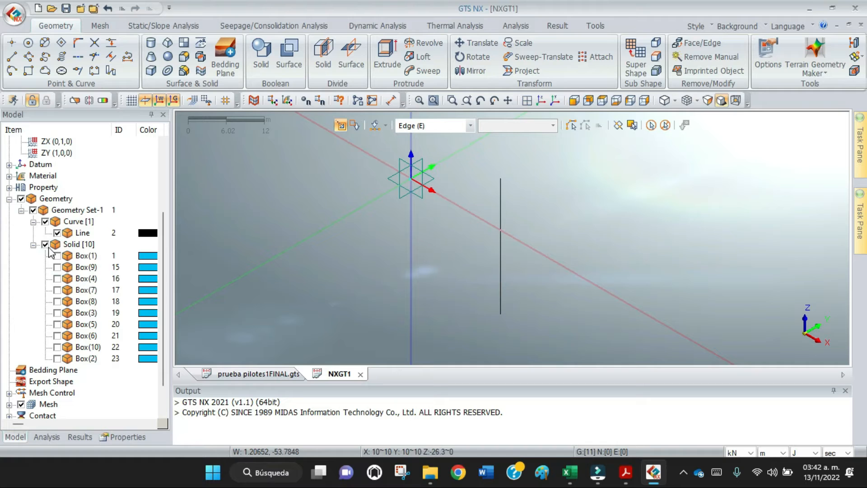
pyautogui.click(45, 243)
pyautogui.scroll(-4, 595, 194)
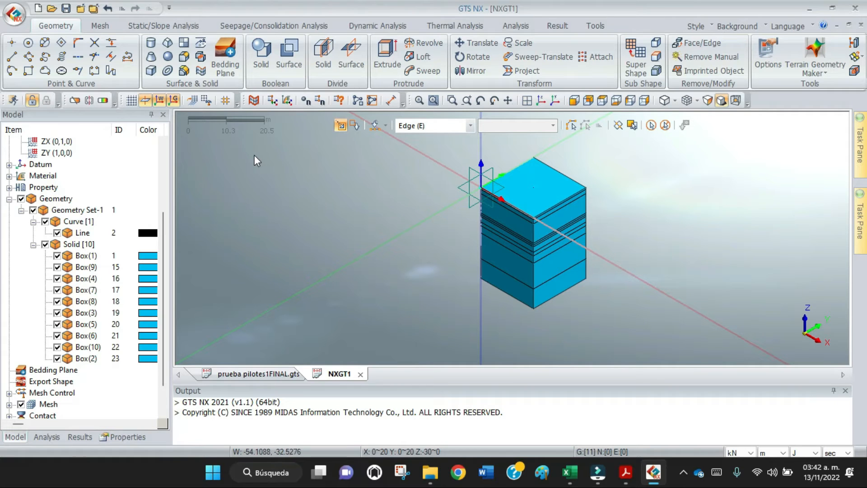
pyautogui.click(45, 244)
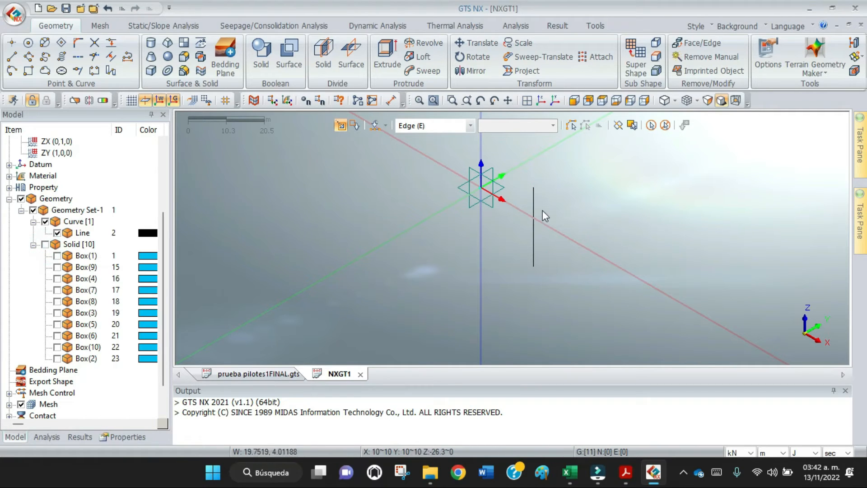
pyautogui.click(46, 245)
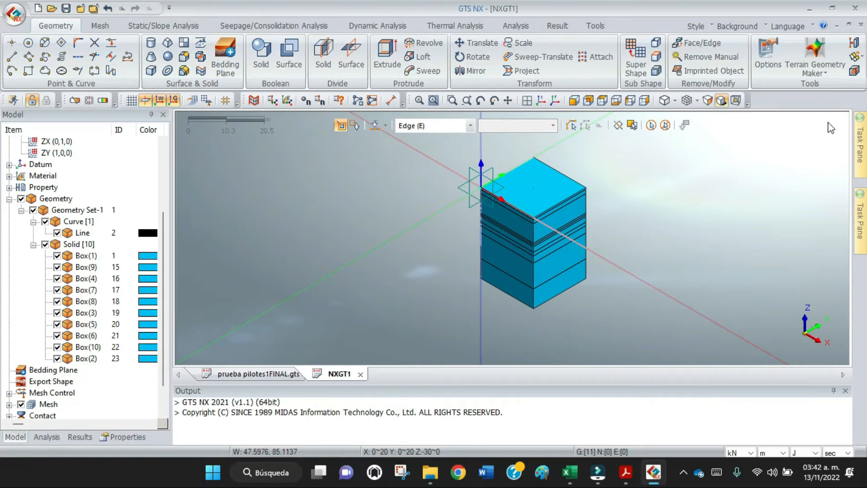
# Step: Check the visible shapes for duplicate edges and faces with a 0.0001 m tolerance and inspect the highlighted interfaces between strata
pyautogui.click(859, 73)
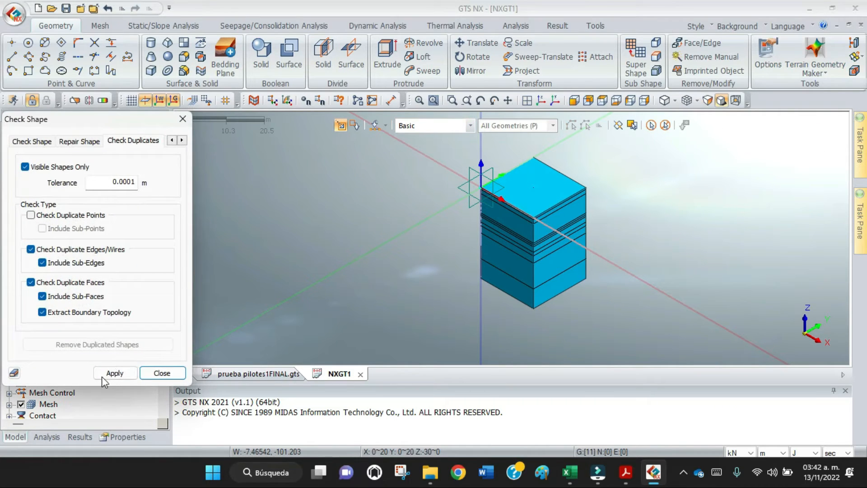
pyautogui.click(114, 373)
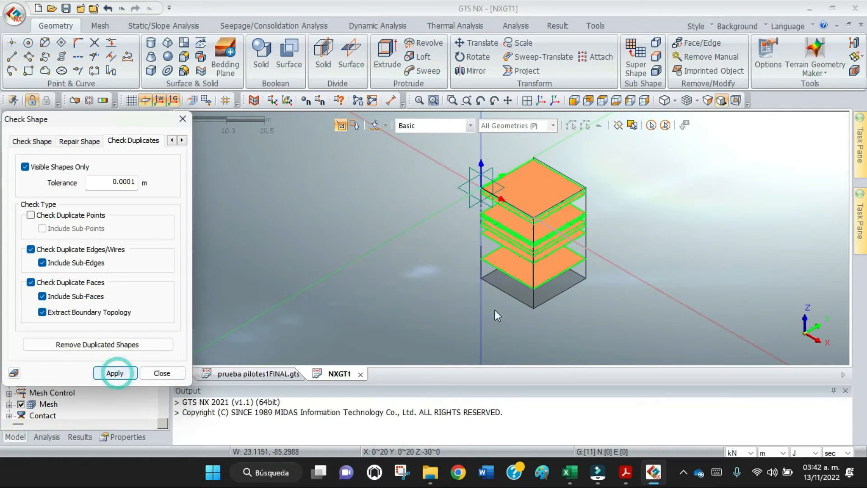
pyautogui.scroll(4, 580, 185)
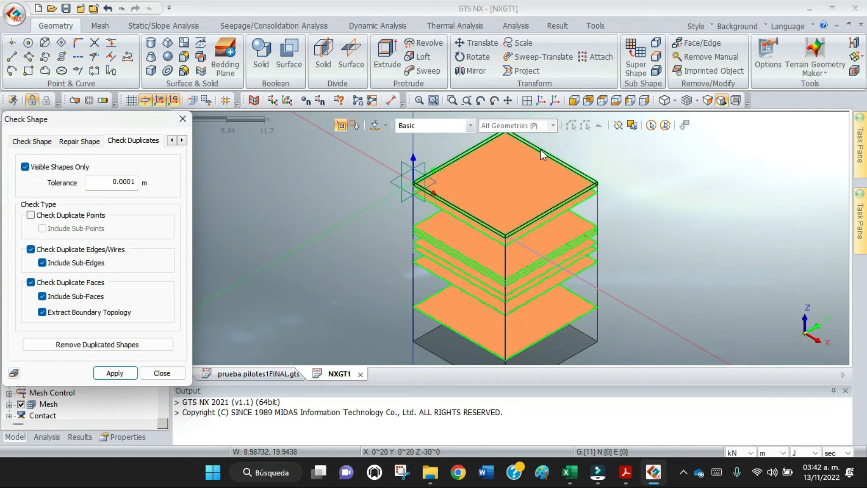
pyautogui.click(481, 101)
pyautogui.moveTo(606, 155); pyautogui.dragTo(628, 162)
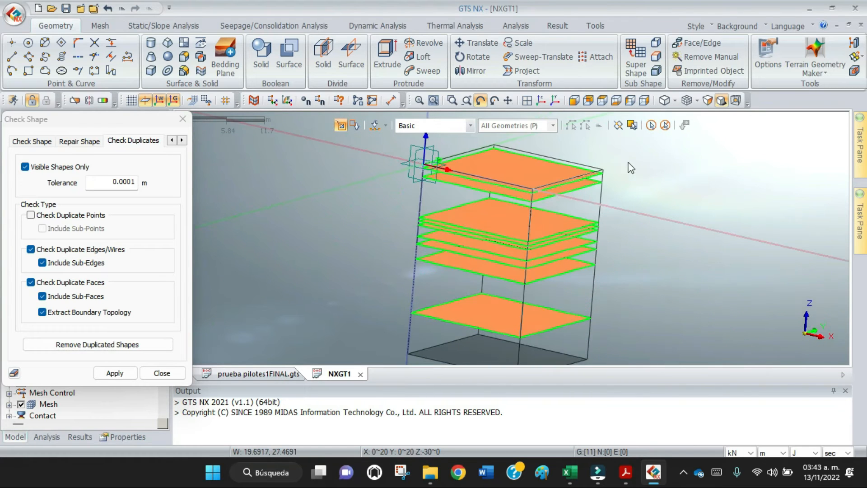
pyautogui.click(162, 373)
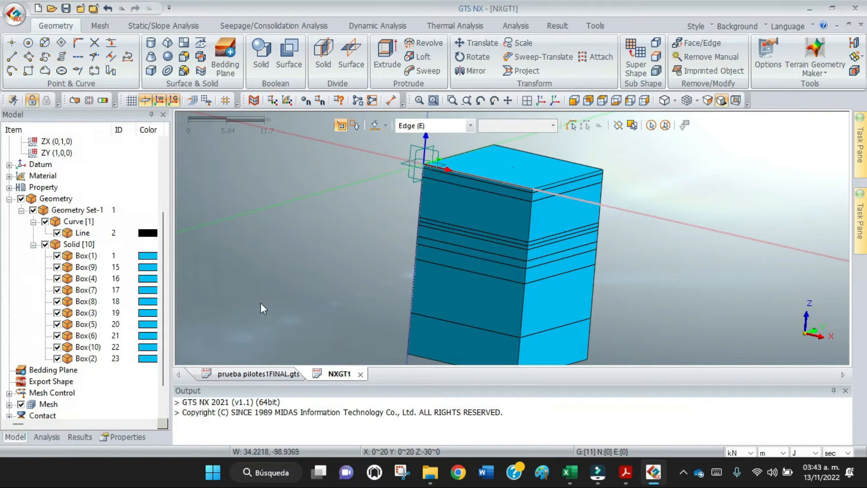
# Step: Imprint the pile line automatically on the strata, using all ten box solids as targets and the line as the tool
pyautogui.click(201, 45)
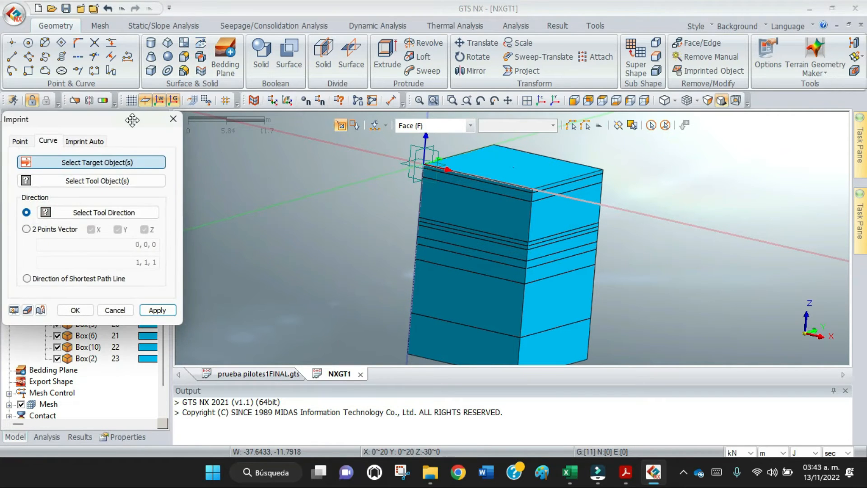
pyautogui.moveTo(128, 121); pyautogui.dragTo(303, 48)
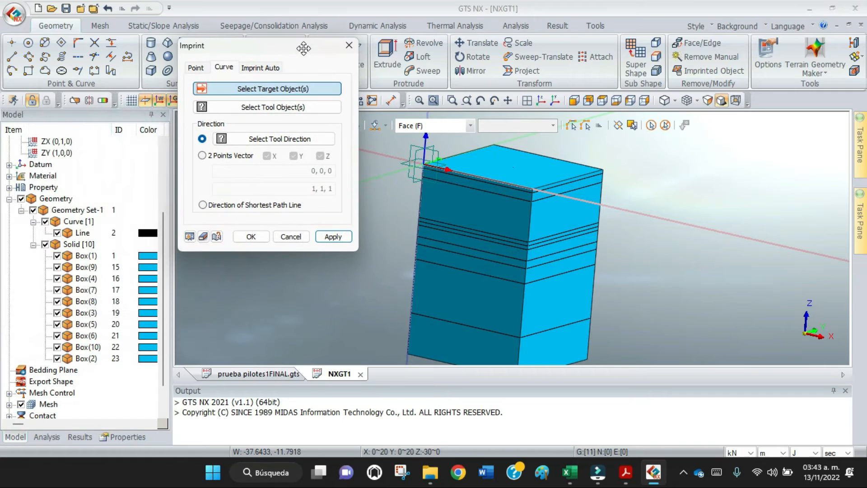
pyautogui.click(260, 69)
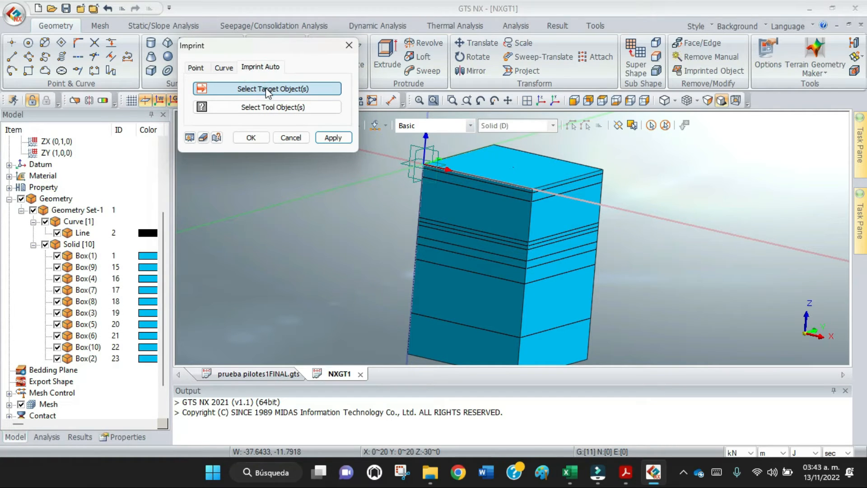
pyautogui.click(86, 255)
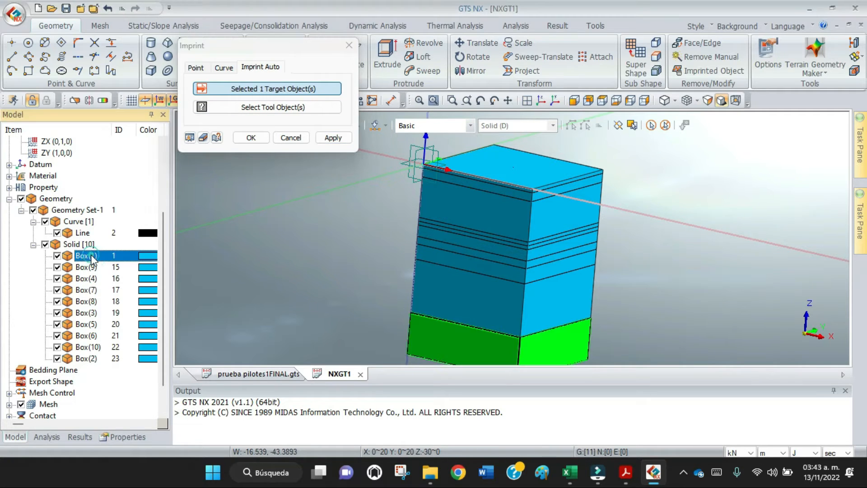
pyautogui.keyDown('shift'); pyautogui.click(86, 359); pyautogui.keyUp('shift')
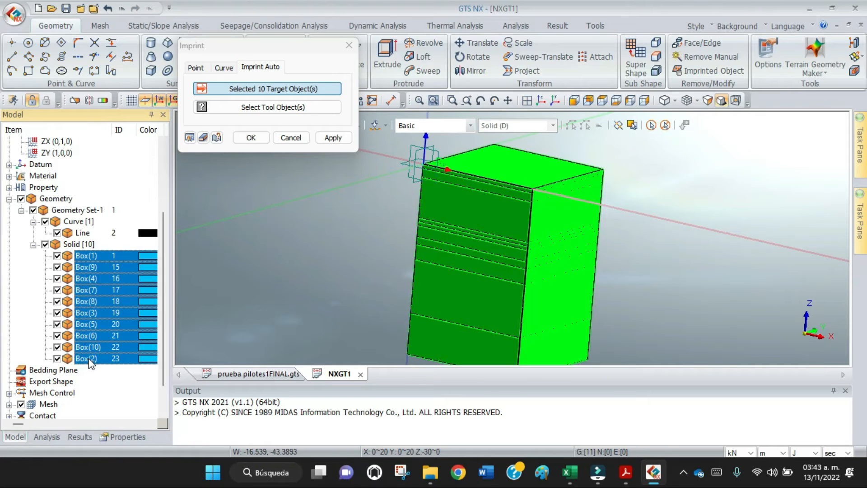
pyautogui.click(275, 108)
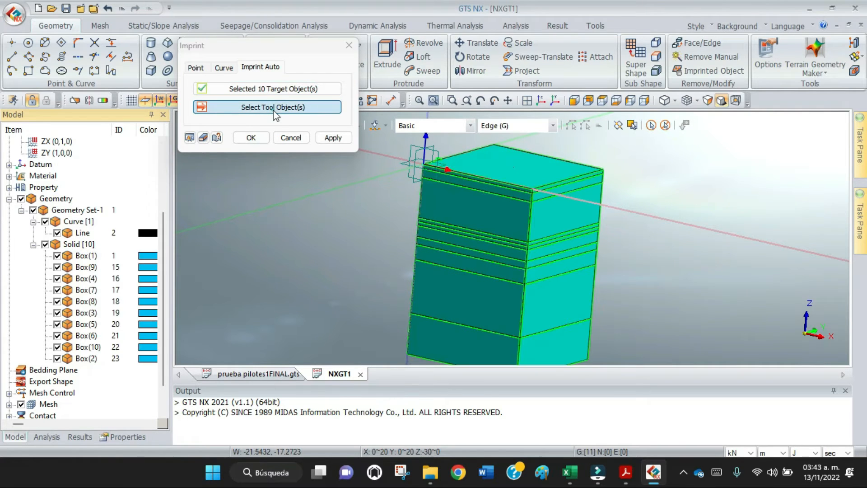
pyautogui.click(82, 232)
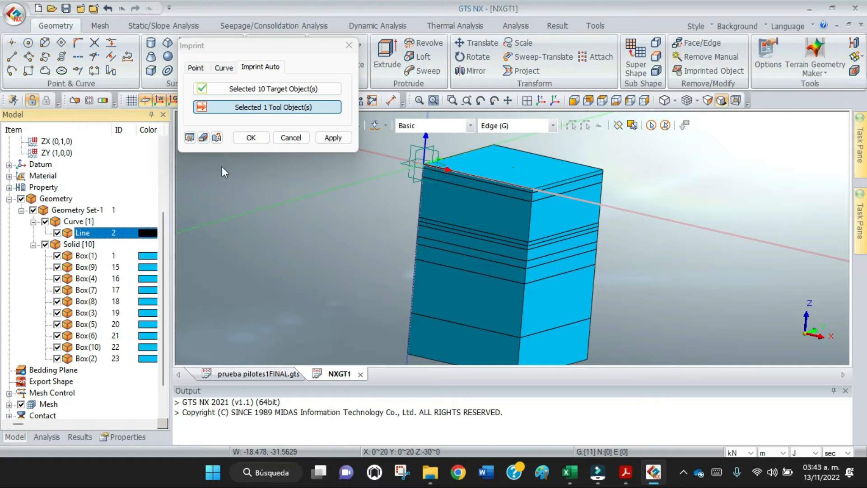
pyautogui.click(256, 137)
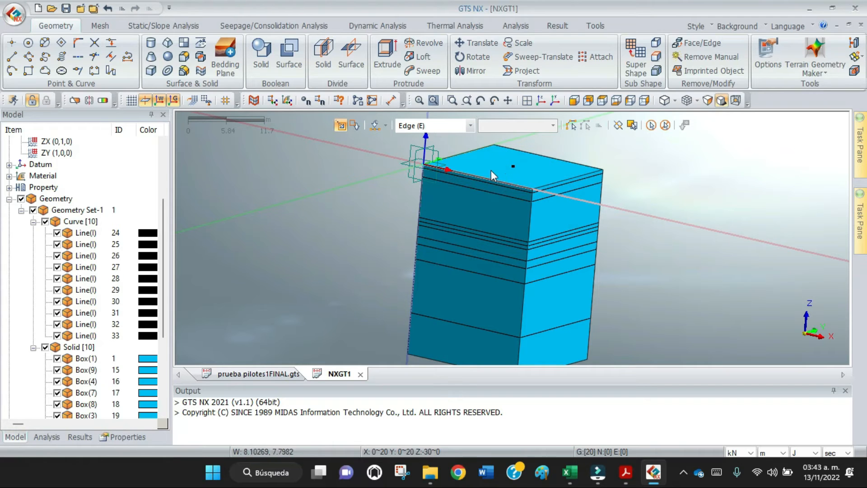
# Step: Hide the ten box solids one by one, from Box(1) down to Box(2), leaving only the imprinted pile line segments displayed
pyautogui.scroll(-2, 230, 280)
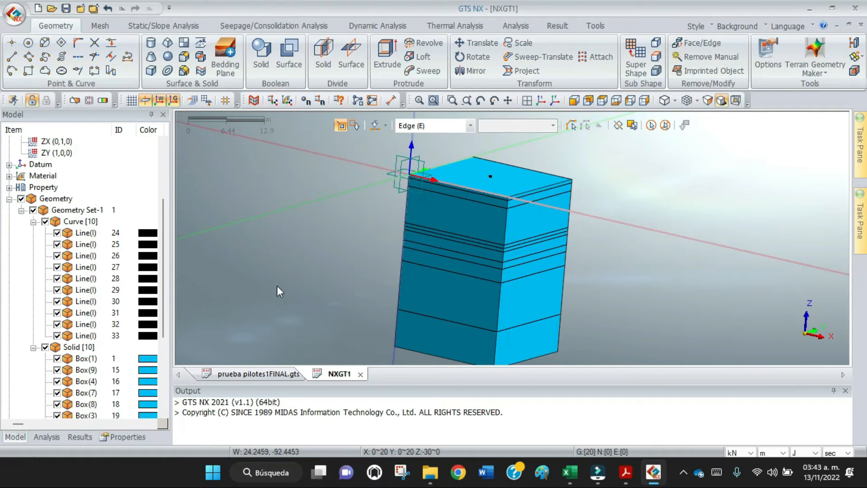
pyautogui.click(57, 358)
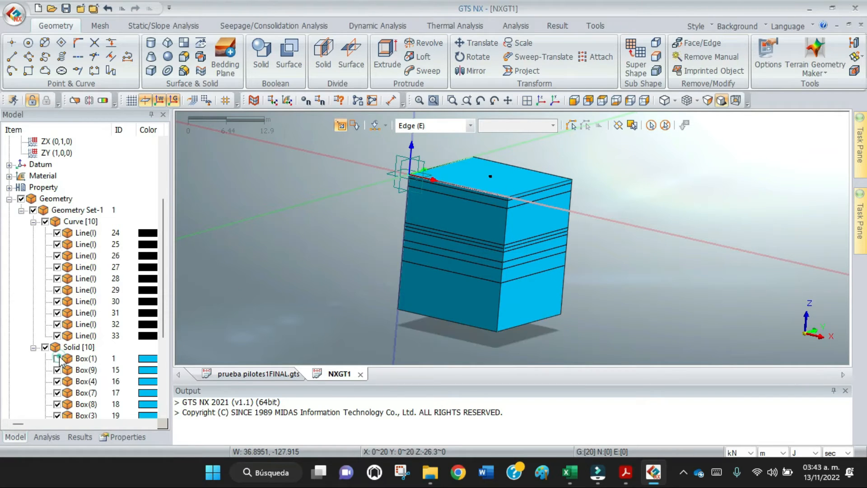
pyautogui.click(57, 370)
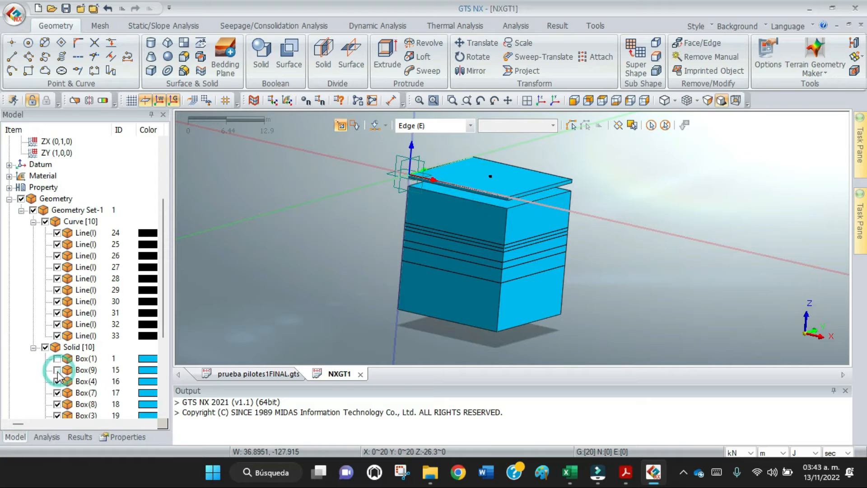
pyautogui.click(57, 381)
pyautogui.click(57, 393)
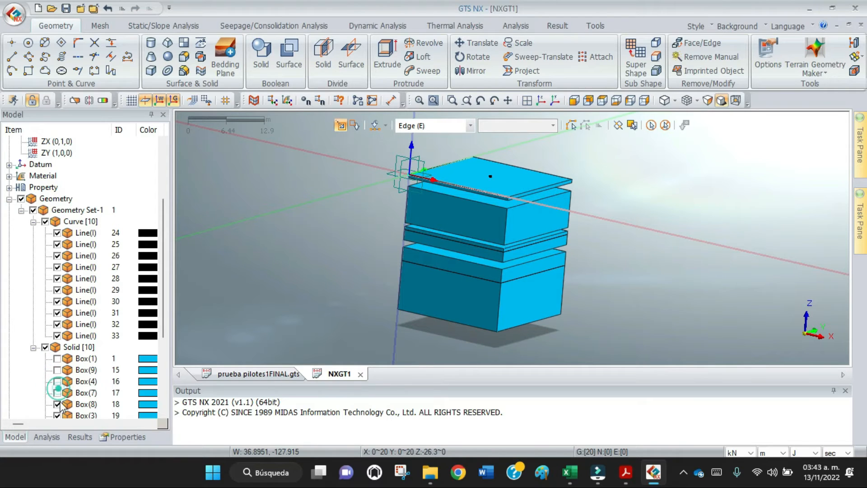
pyautogui.click(57, 403)
pyautogui.scroll(-2, 59, 402)
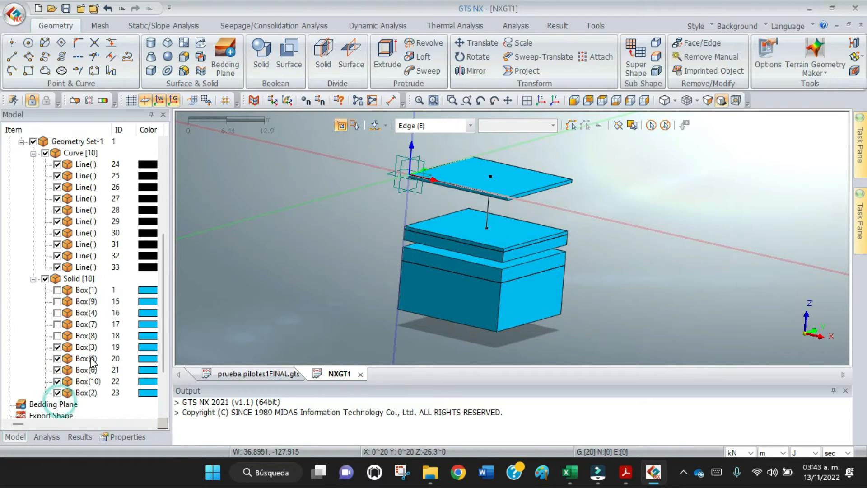
pyautogui.click(57, 346)
pyautogui.click(56, 358)
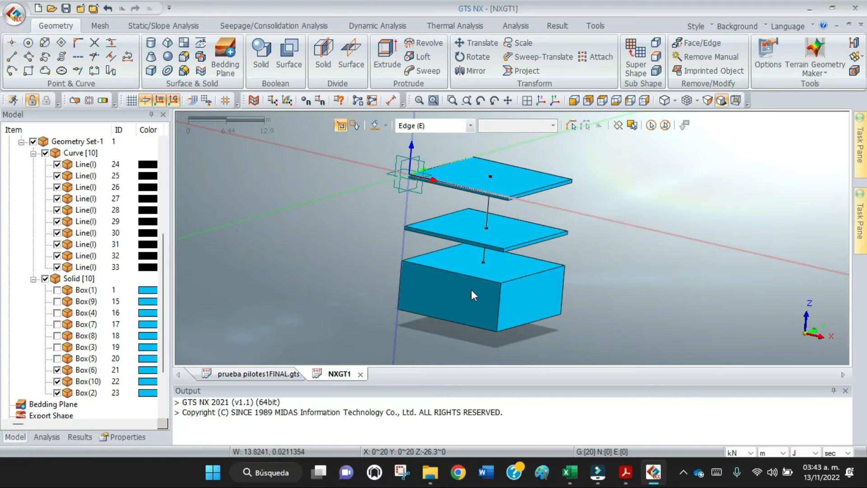
pyautogui.click(56, 369)
pyautogui.click(57, 380)
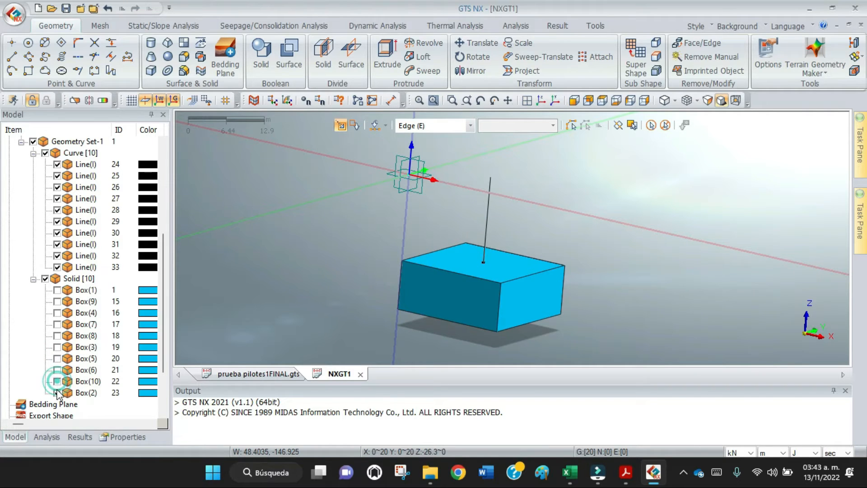
pyautogui.click(57, 393)
pyautogui.scroll(-2, 76, 377)
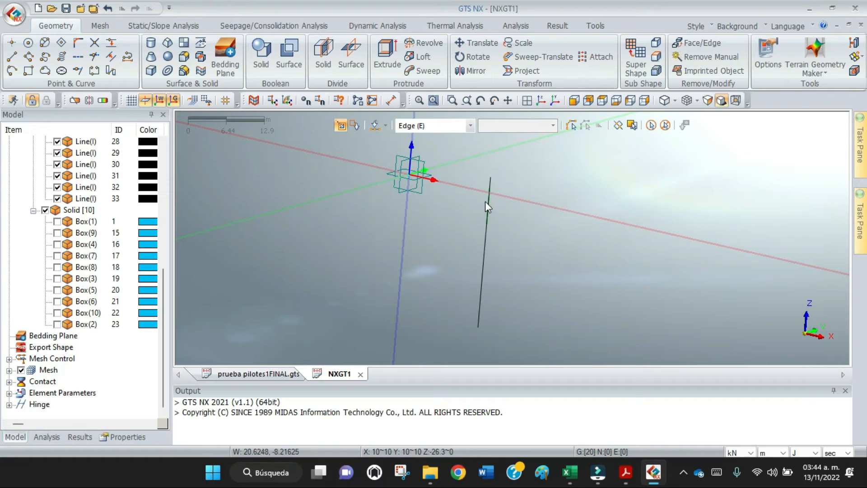
# Step: Toggle individual line segments and the whole curve group off and on to inspect the pile's division, and collapse the solid list
pyautogui.scroll(2, 286, 196)
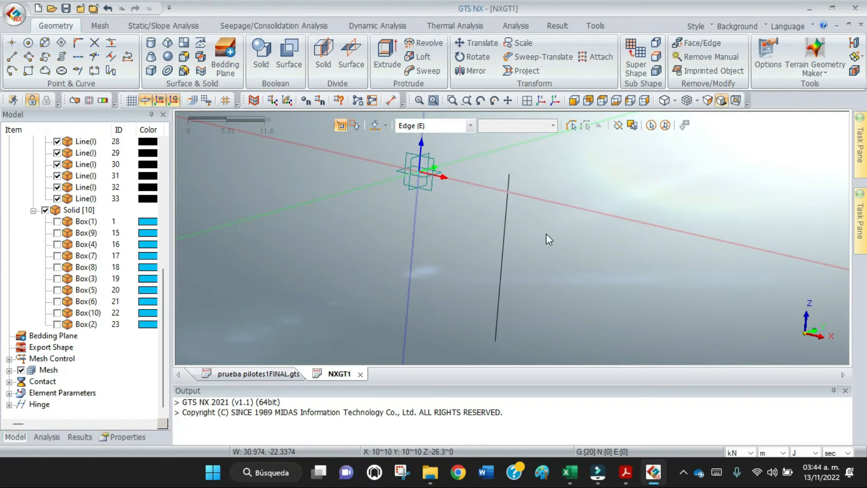
pyautogui.scroll(2, 87, 185)
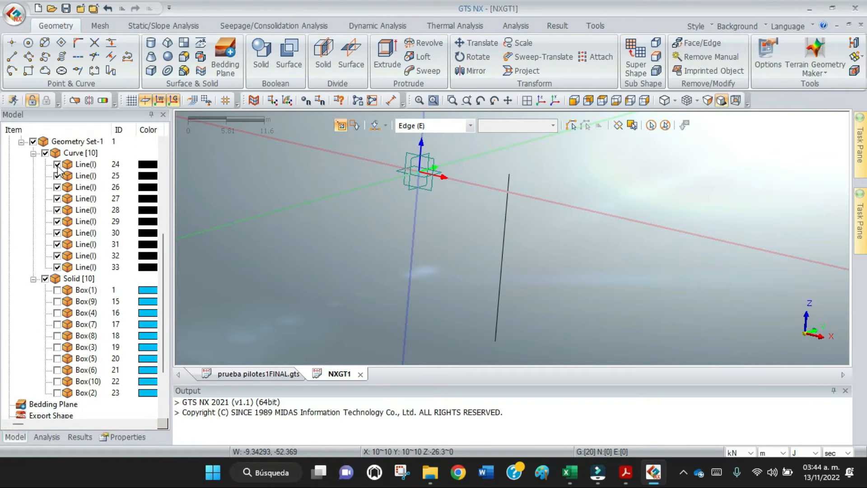
pyautogui.click(56, 164)
pyautogui.click(57, 198)
pyautogui.click(57, 210)
pyautogui.click(45, 153)
pyautogui.click(45, 153)
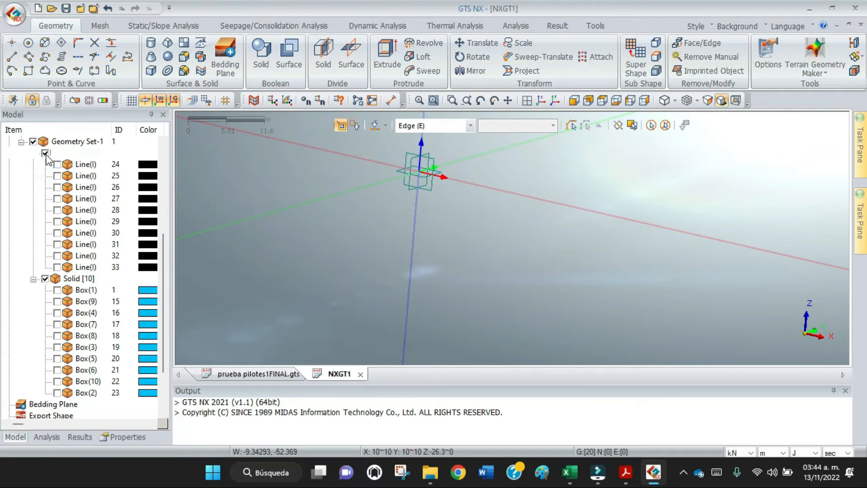
pyautogui.scroll(-3, 570, 243)
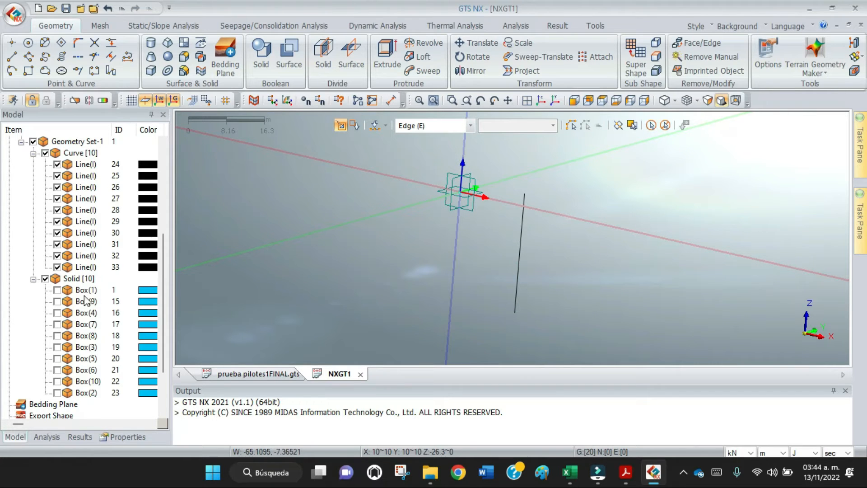
pyautogui.click(33, 278)
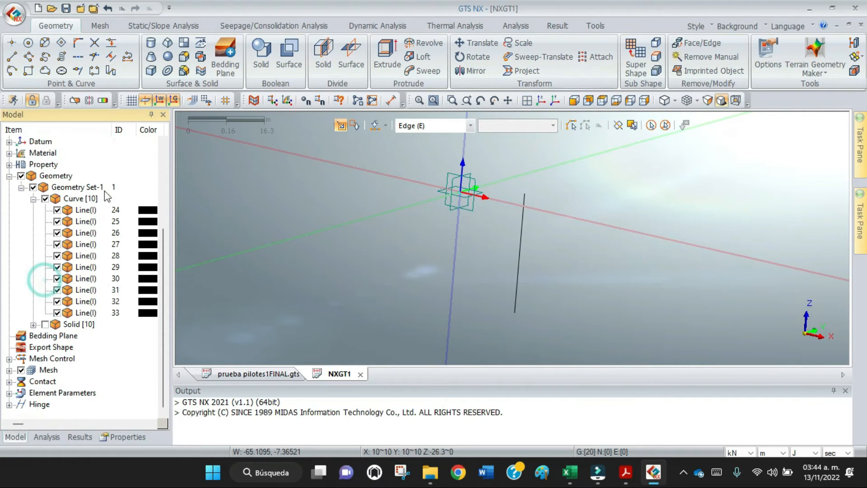
# Step: Save the model to the Escritorio folder as "prueba de carga 2" in GTS NX format
pyautogui.click(65, 9)
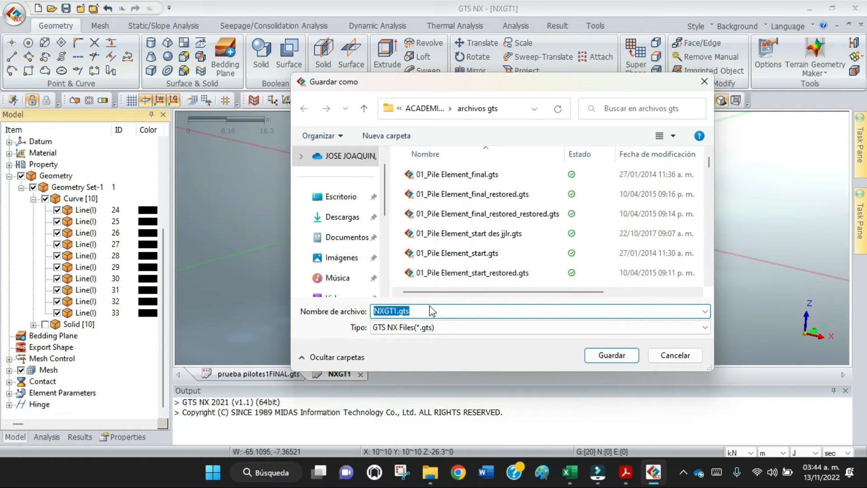
pyautogui.click(348, 207)
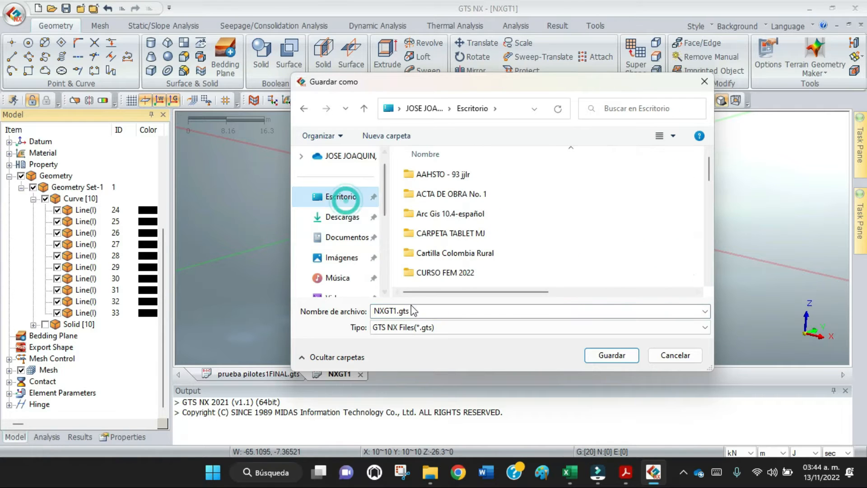
pyautogui.doubleClick(412, 310)
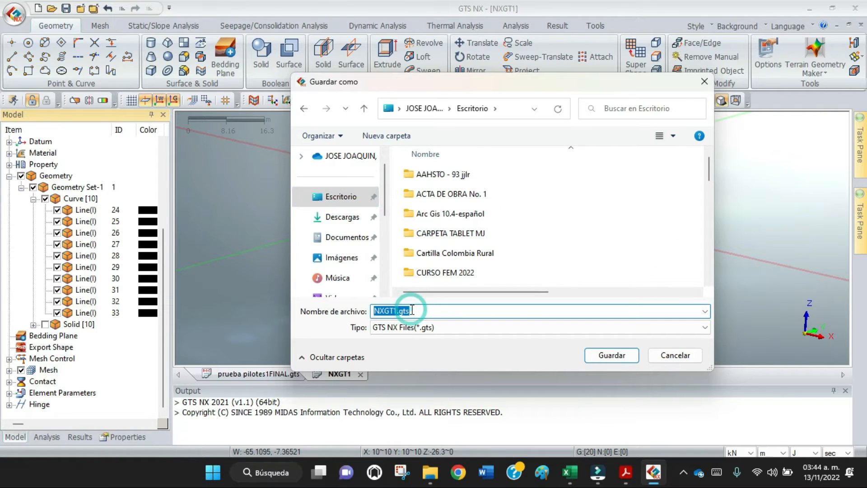
pyautogui.write('prueba de carga 2')
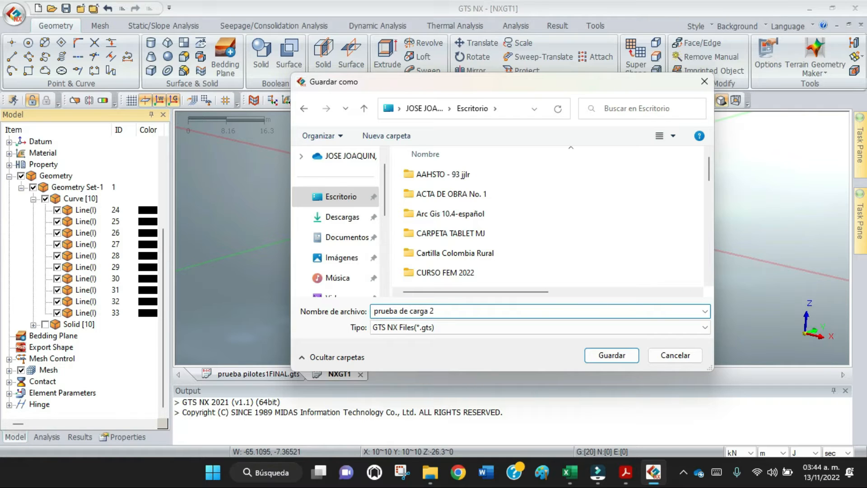
pyautogui.click(624, 358)
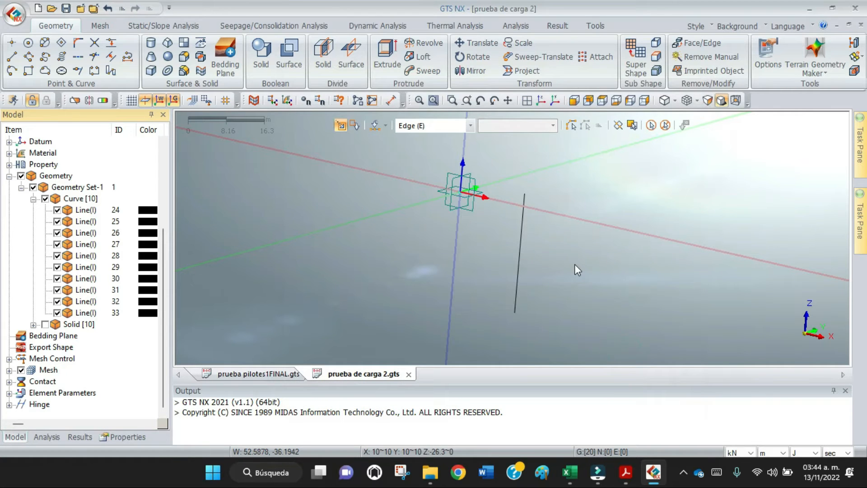
# Step: Redisplay the ten strata solids with their list expanded, and set the selection filter to Basic
pyautogui.scroll(-3, 575, 264)
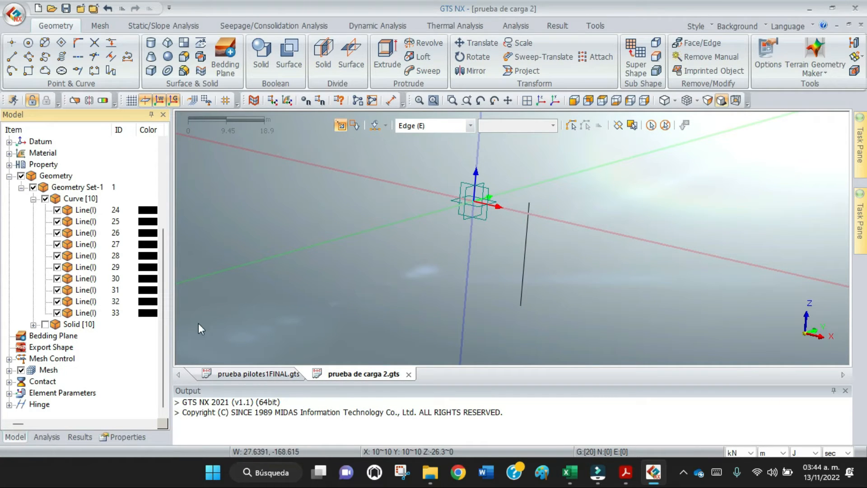
pyautogui.click(45, 324)
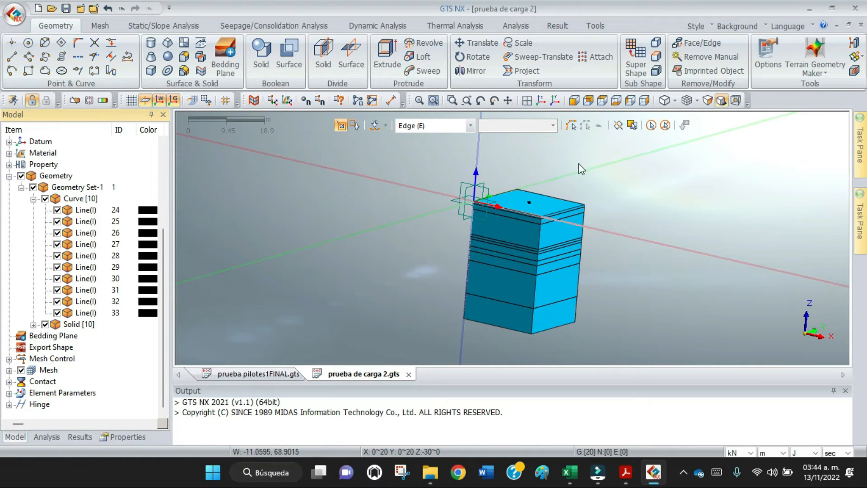
pyautogui.doubleClick(68, 325)
pyautogui.click(470, 126)
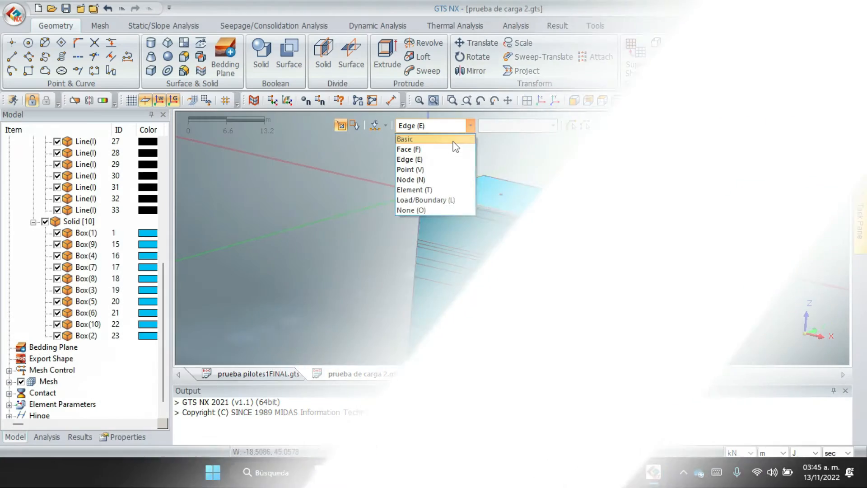
pyautogui.click(455, 139)
pyautogui.click(530, 239)
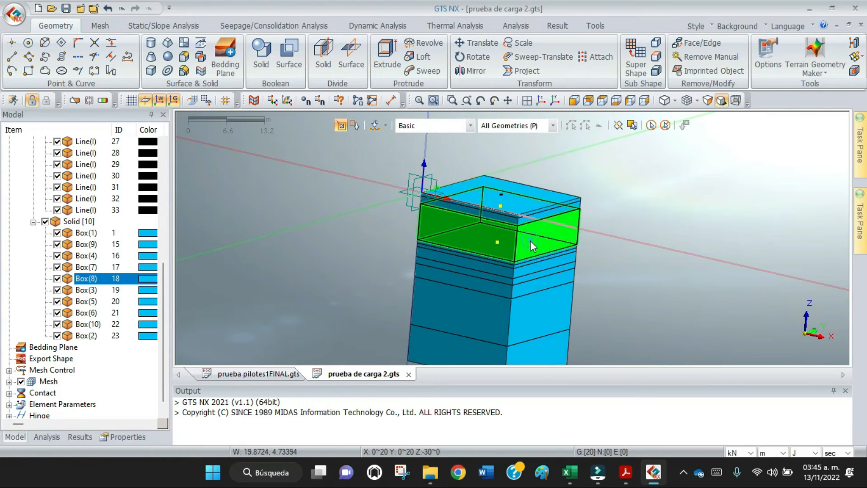
pyautogui.scroll(-3, 619, 217)
pyautogui.moveTo(624, 182); pyautogui.dragTo(457, 351)
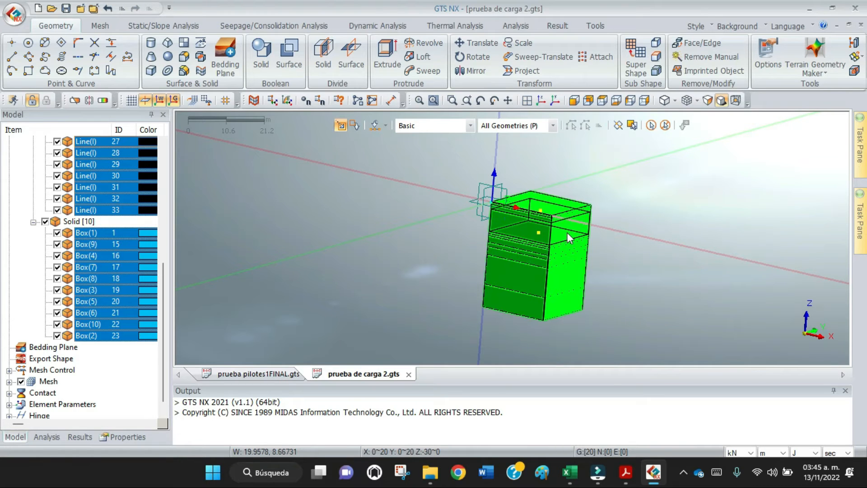
pyautogui.click(664, 125)
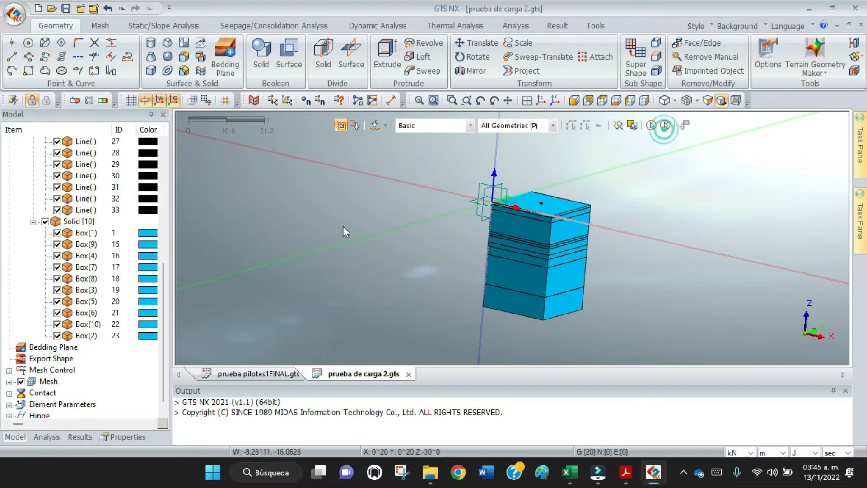
# Step: Select all ten solids, from Box(1) to Box(2), and set their transparency to level 6
pyautogui.click(85, 233)
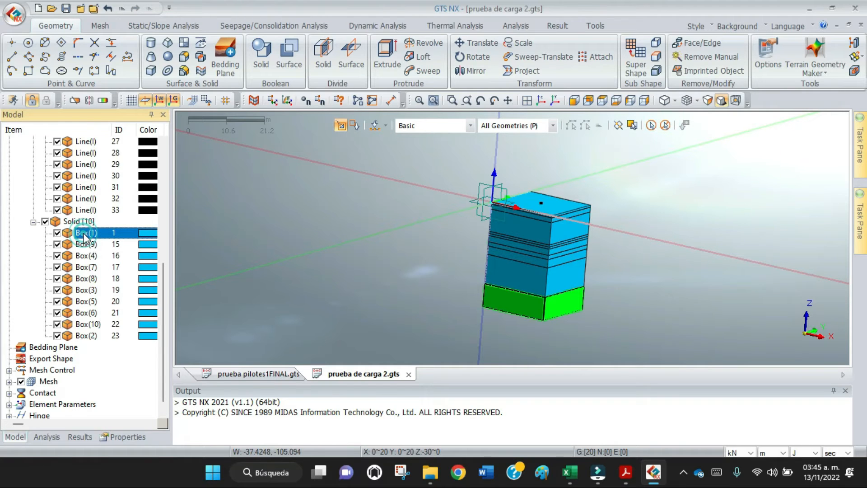
pyautogui.keyDown('shift'); pyautogui.click(85, 336); pyautogui.keyUp('shift')
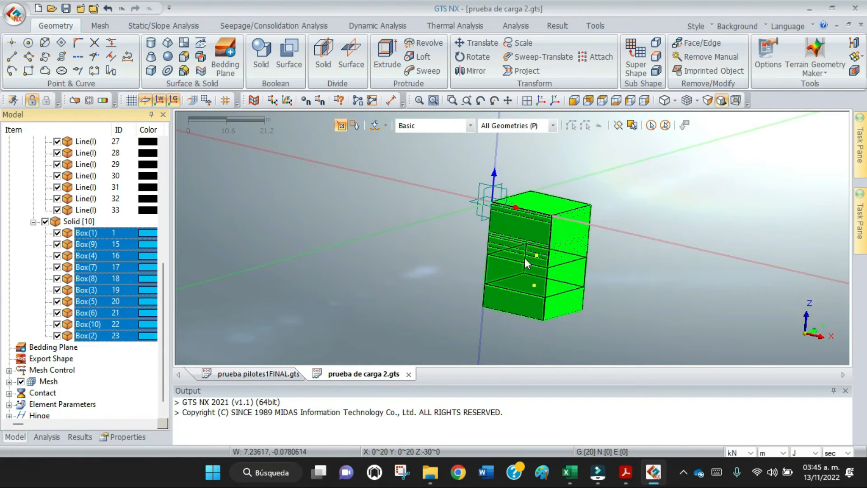
pyautogui.rightClick(562, 284)
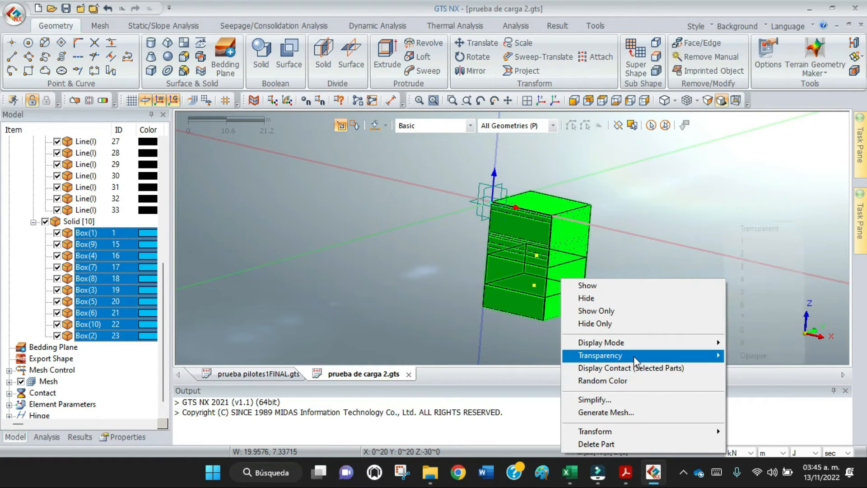
pyautogui.moveTo(633, 356)
pyautogui.click(748, 306)
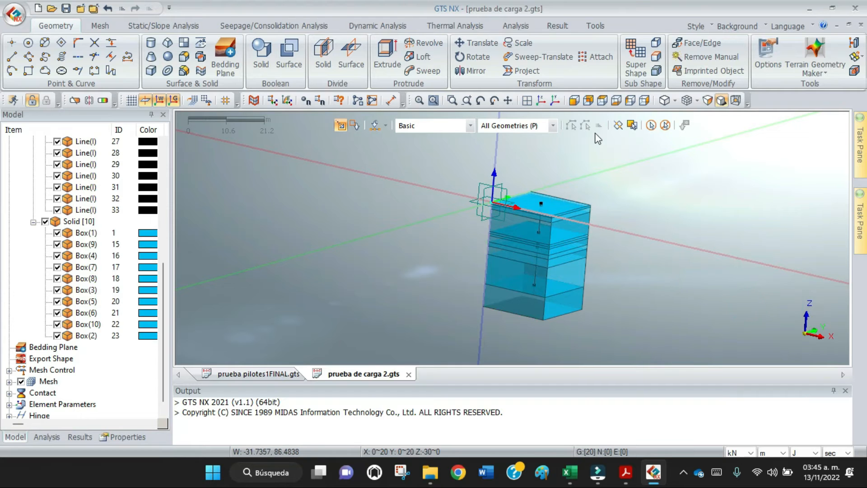
pyautogui.scroll(1, 601, 224)
pyautogui.scroll(1, 601, 225)
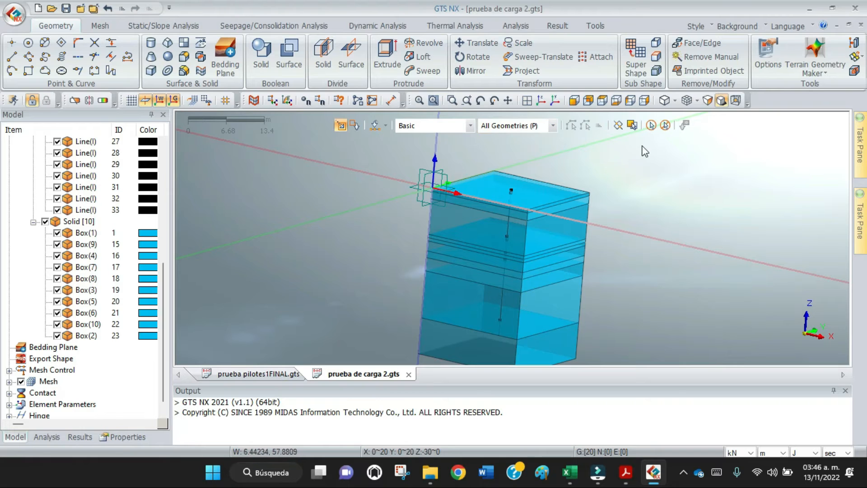
# Step: View the transparent strata and pile line in the isometric and rear views, and save the model
pyautogui.click(541, 100)
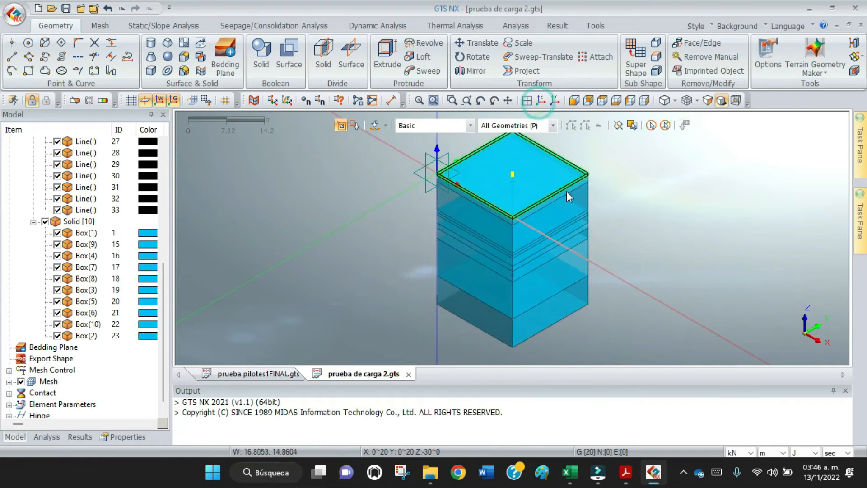
pyautogui.click(588, 100)
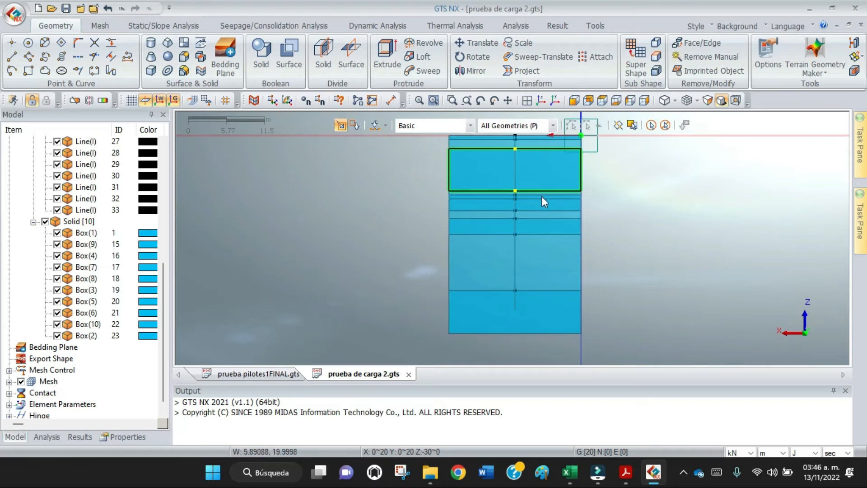
pyautogui.scroll(-1, 541, 203)
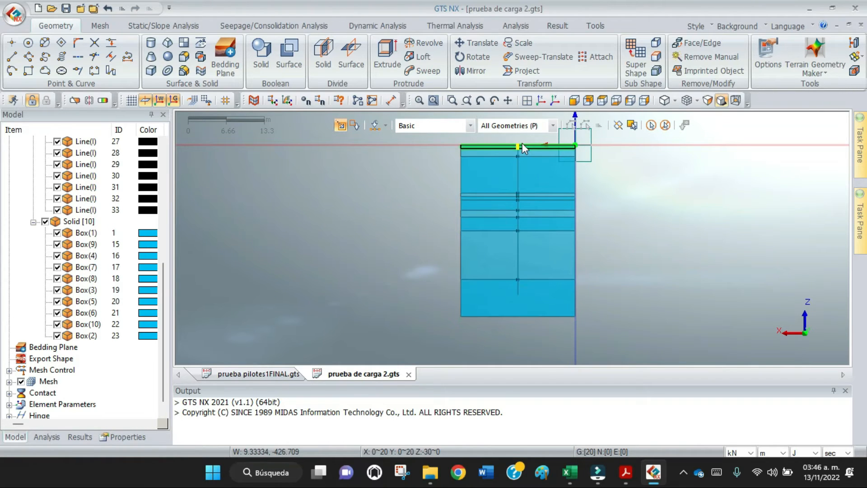
pyautogui.scroll(-1, 604, 188)
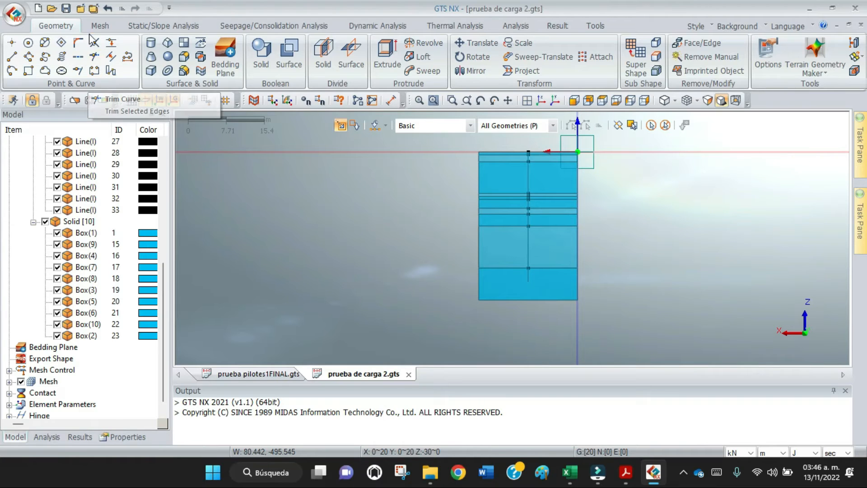
pyautogui.click(67, 10)
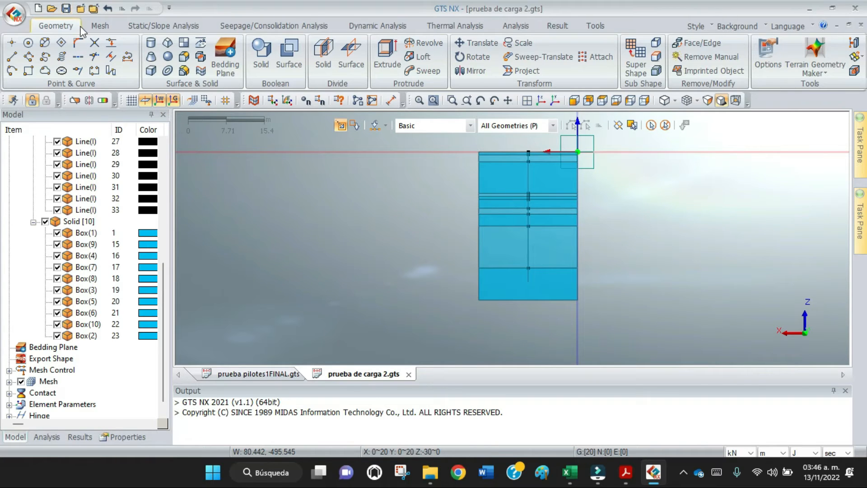
# Step: Create an isotropic material with the Elastic model type, mark it as Structure, and name it "pilote"
pyautogui.click(99, 27)
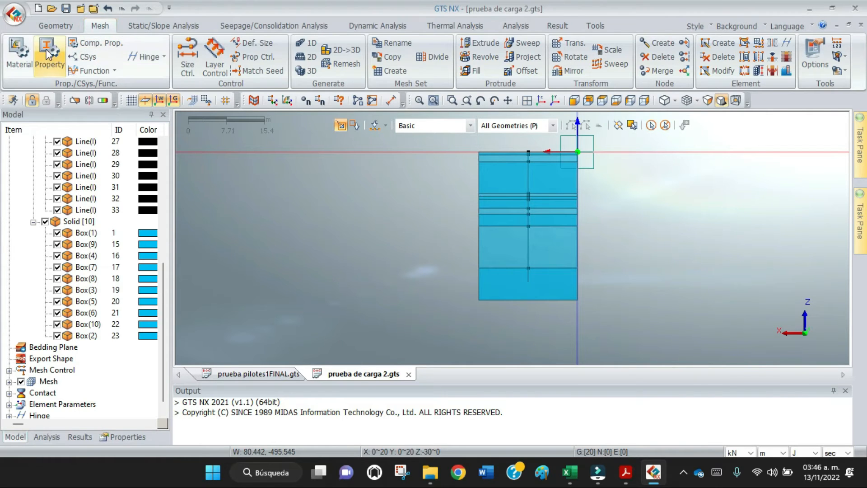
pyautogui.click(23, 57)
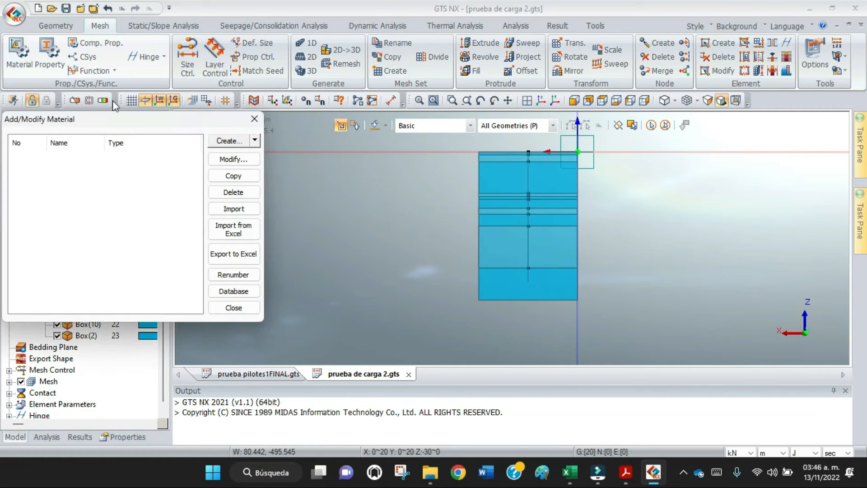
pyautogui.moveTo(137, 122); pyautogui.dragTo(324, 64)
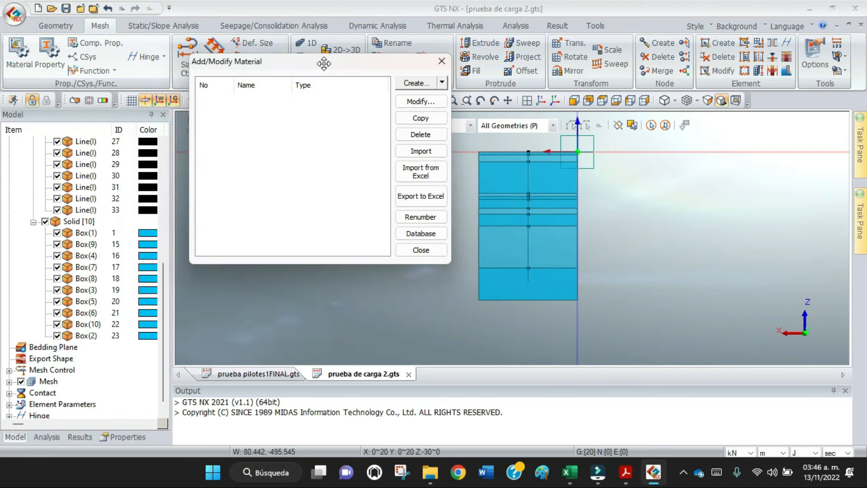
pyautogui.click(442, 82)
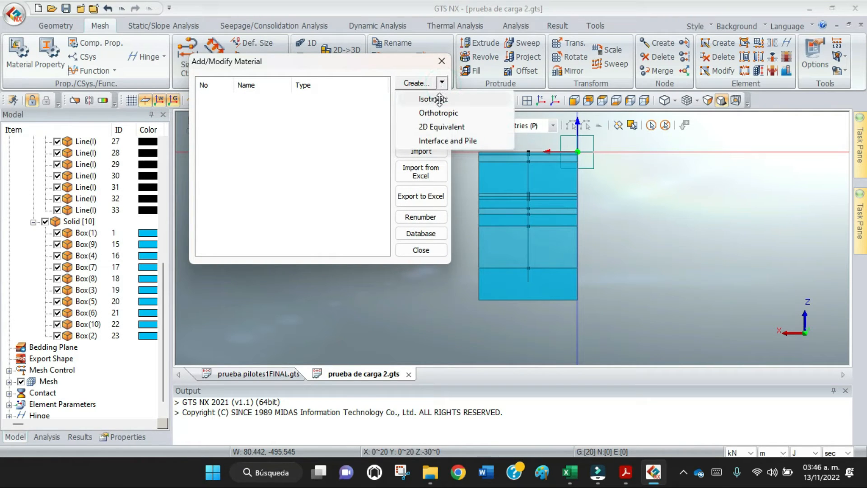
pyautogui.click(439, 99)
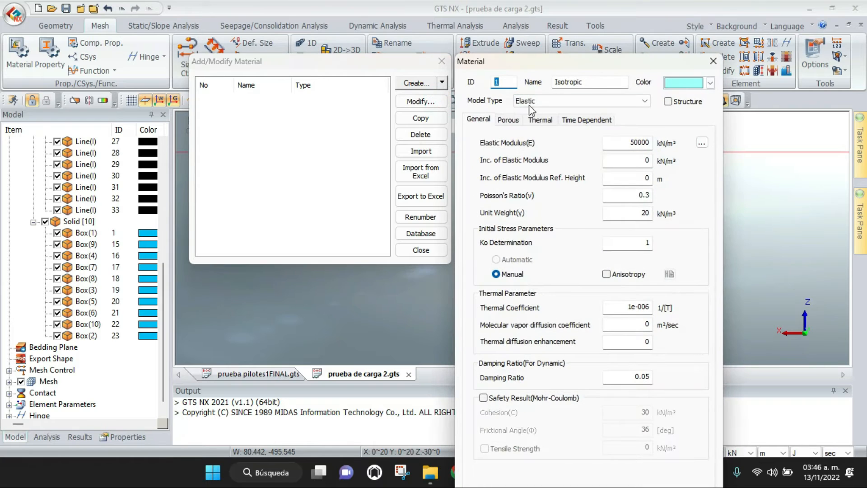
pyautogui.moveTo(568, 72); pyautogui.dragTo(453, 33)
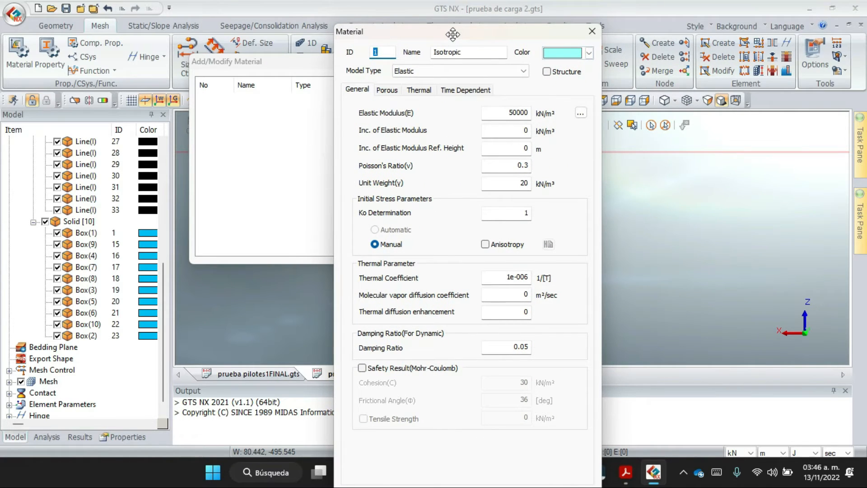
pyautogui.moveTo(452, 34); pyautogui.dragTo(441, 25)
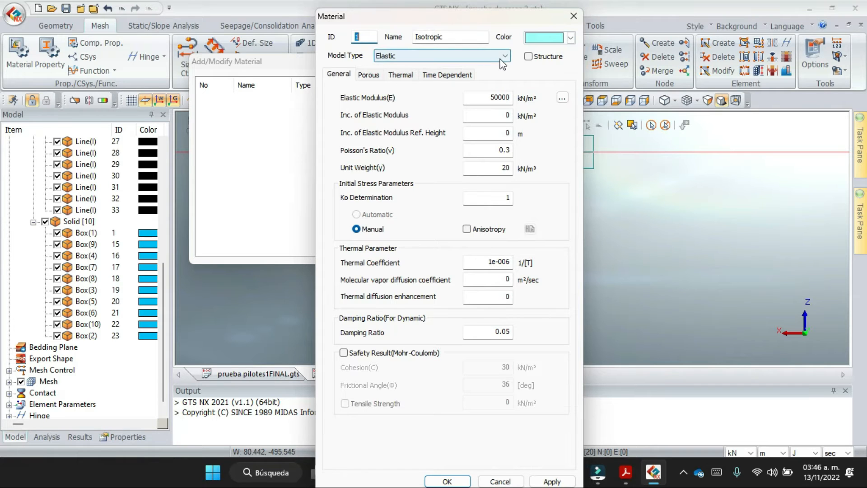
pyautogui.click(526, 59)
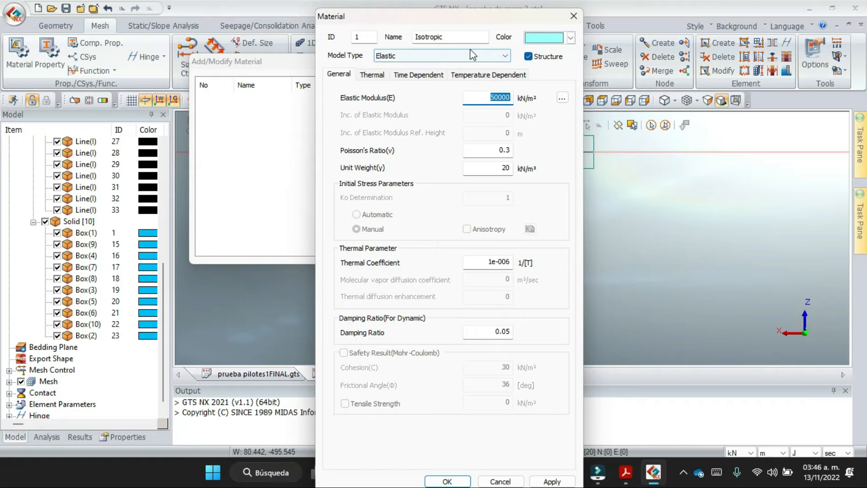
pyautogui.moveTo(454, 37); pyautogui.dragTo(410, 38)
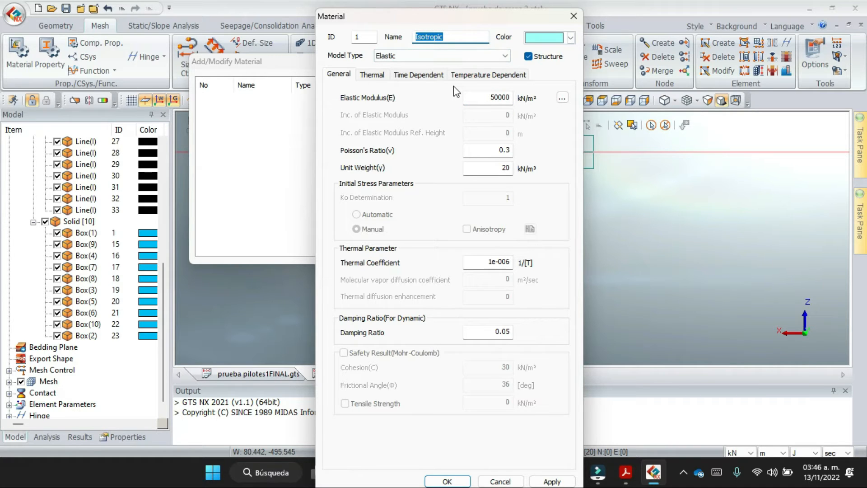
pyautogui.write('pilote')
# Step: Look up the concrete's elastic modulus, Poisson's ratio and unit weight in "Cimentación con pilas PRUEBA DE CARGA LOSA.pdf" in Adobe Acrobat, and return to GTS NX
pyautogui.doubleClick(492, 97)
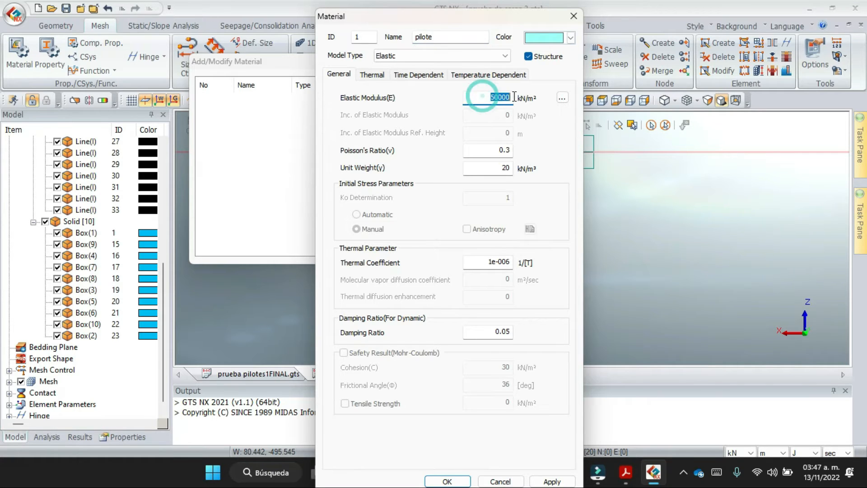
pyautogui.moveTo(495, 21); pyautogui.dragTo(496, 15)
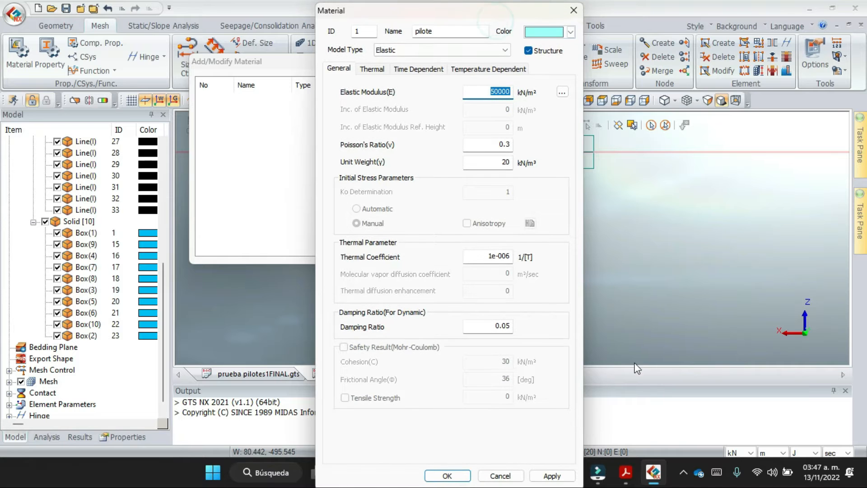
pyautogui.click(627, 473)
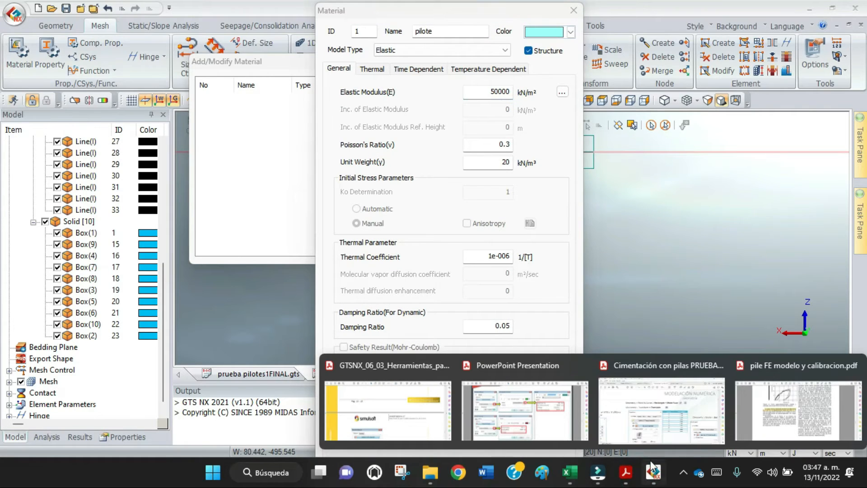
pyautogui.click(684, 432)
pyautogui.scroll(-5, 669, 230)
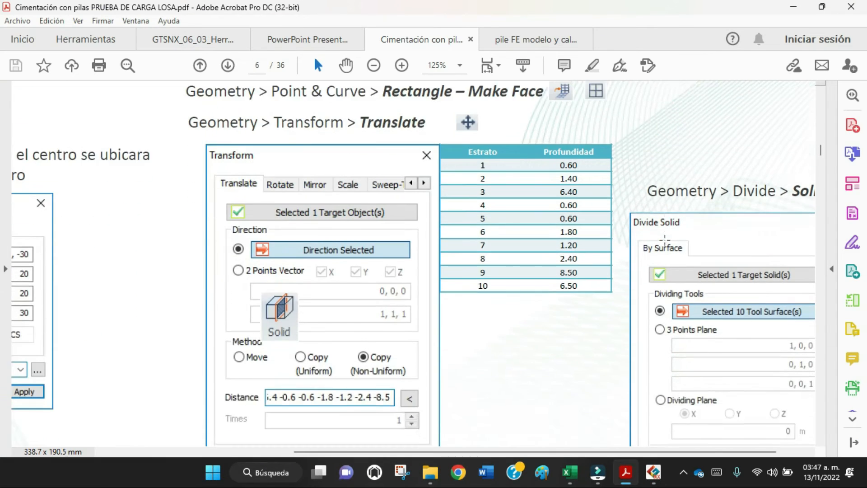
pyautogui.scroll(-10, 669, 230)
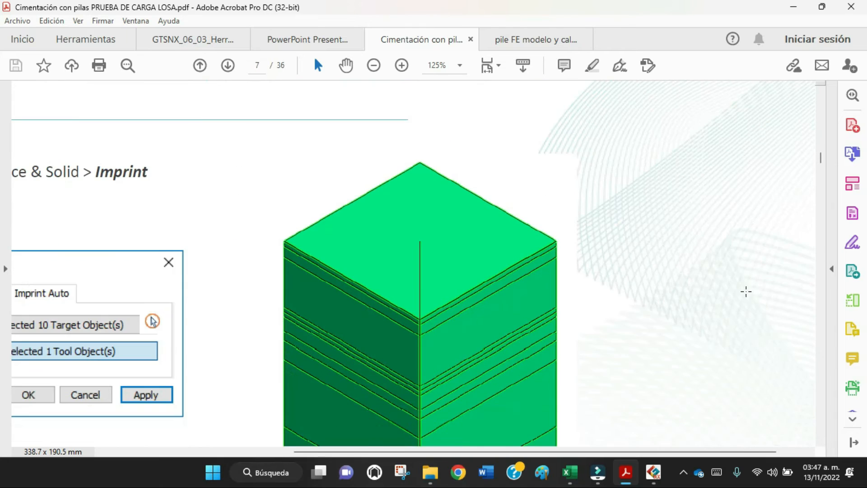
pyautogui.scroll(-3, 743, 303)
pyautogui.scroll(-10, 824, 425)
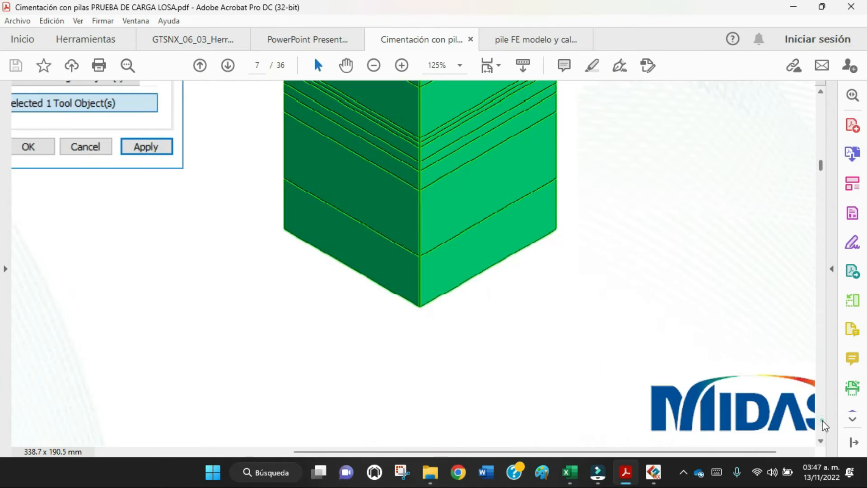
pyautogui.scroll(-5, 448, 339)
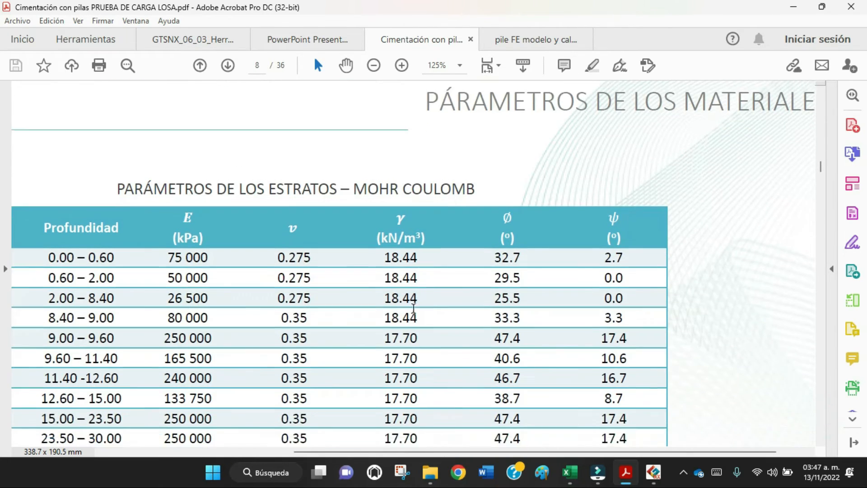
pyautogui.scroll(-5, 465, 350)
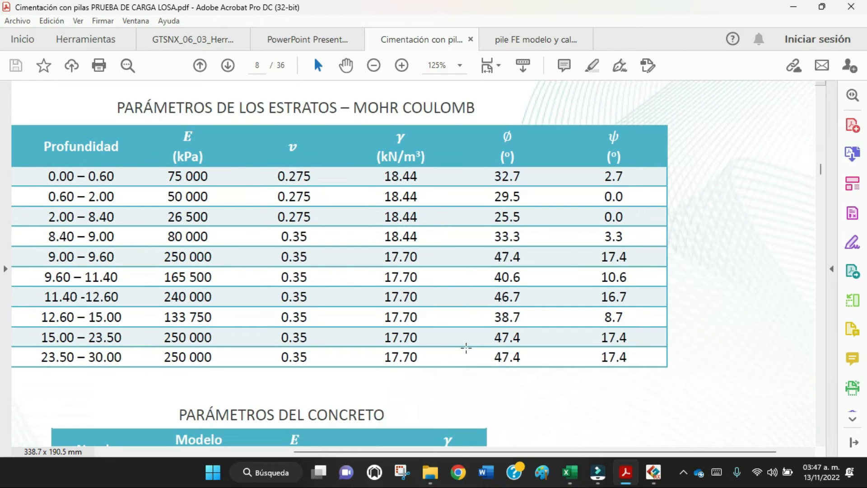
pyautogui.scroll(-1, 466, 346)
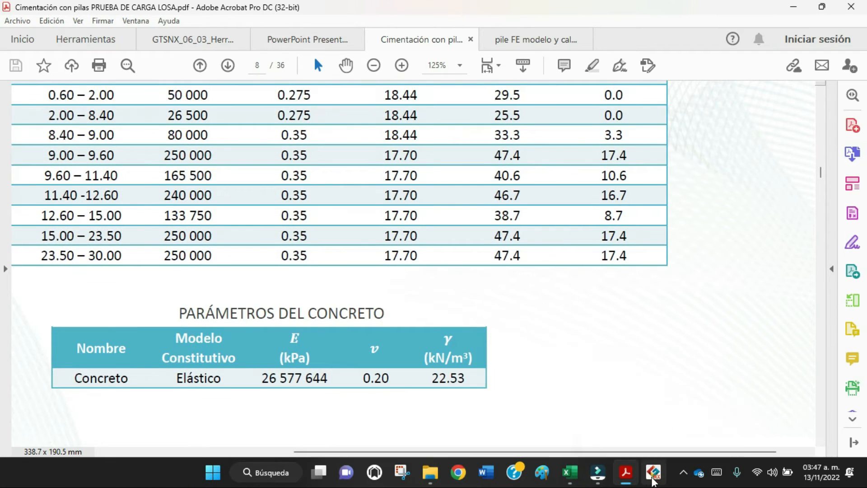
pyautogui.click(653, 471)
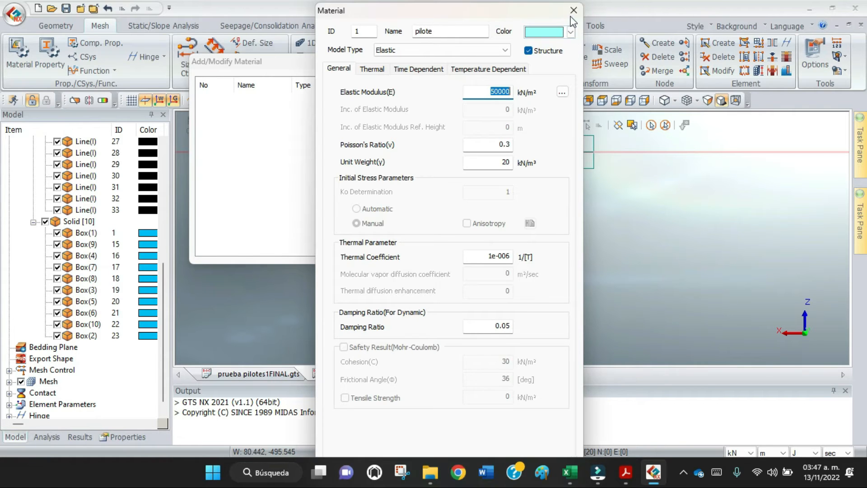
# Step: Discard the unfinished "pilote" material and start a new isotropic material with the Mohr-Coulomb model type
pyautogui.click(572, 13)
pyautogui.click(430, 250)
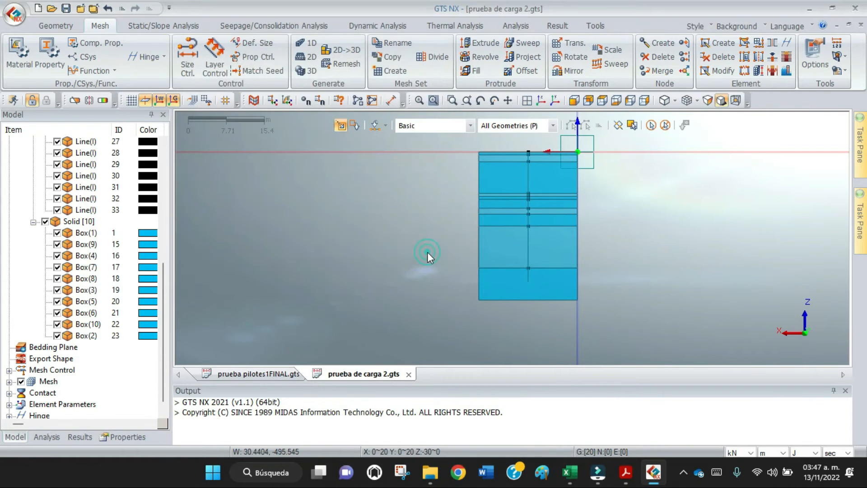
pyautogui.click(21, 66)
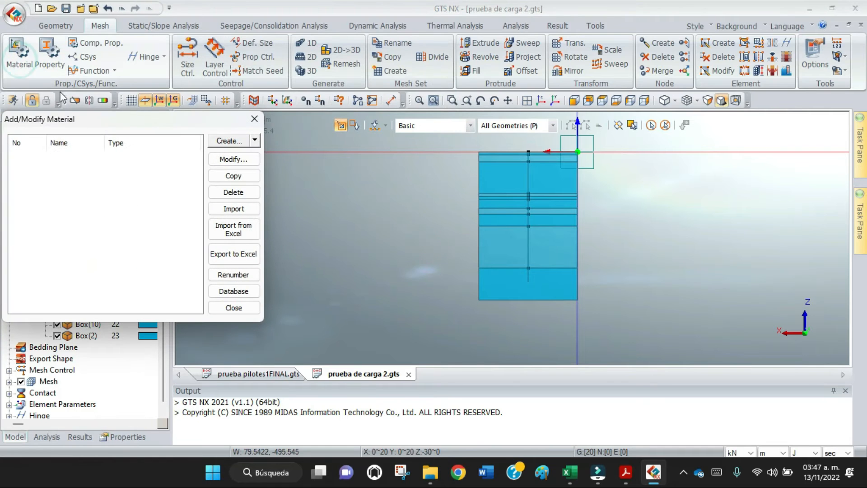
pyautogui.click(255, 141)
pyautogui.click(255, 157)
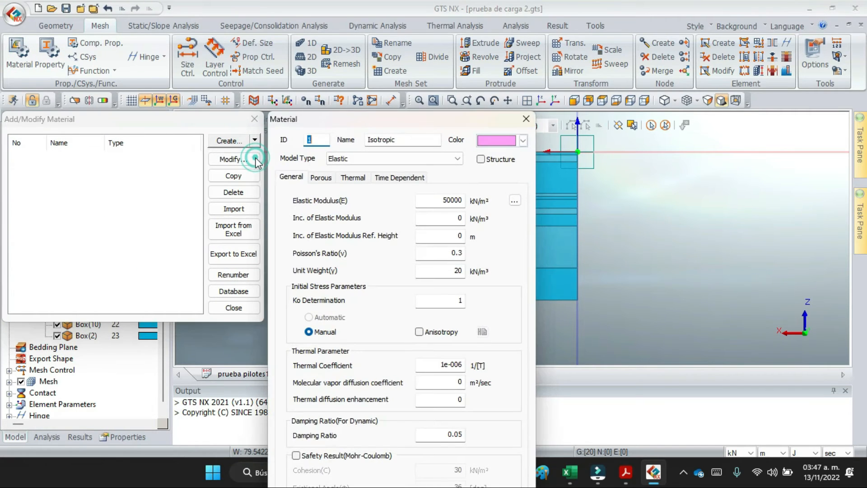
pyautogui.moveTo(416, 124); pyautogui.dragTo(462, 46)
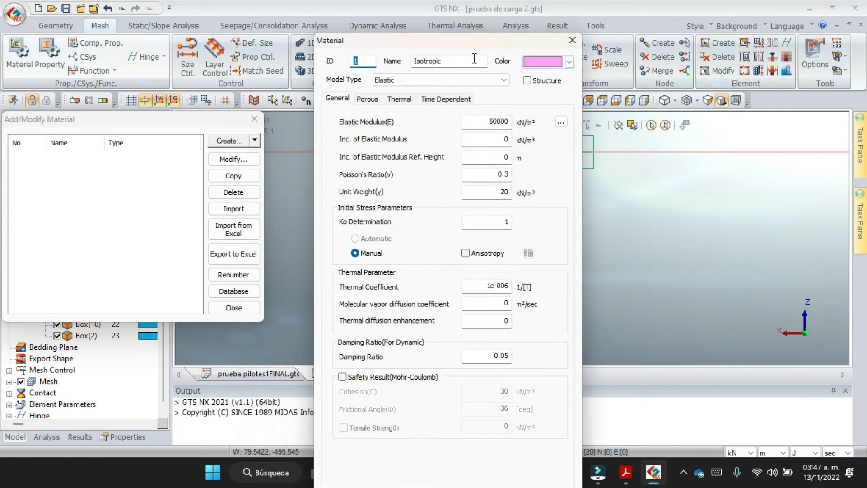
pyautogui.click(504, 81)
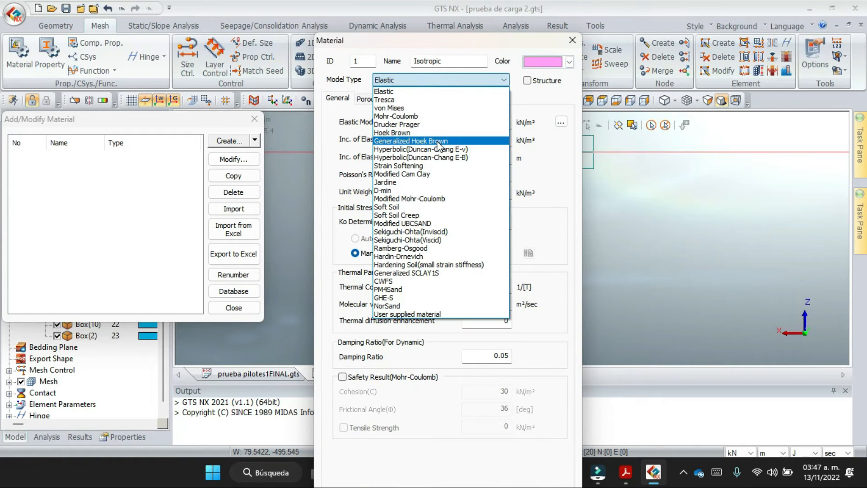
pyautogui.click(407, 117)
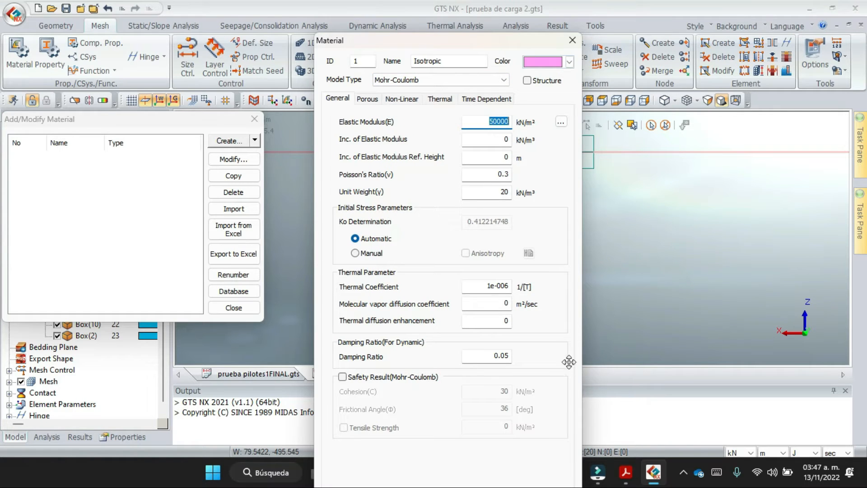
# Step: Look up the strata parameters in "Cimentación con pilas PRUEBA DE CARGA LOSA.pdf" in Adobe Acrobat, and check the Mohr-Coulomb material's non-linear parameters in GTS NX
pyautogui.moveTo(626, 474)
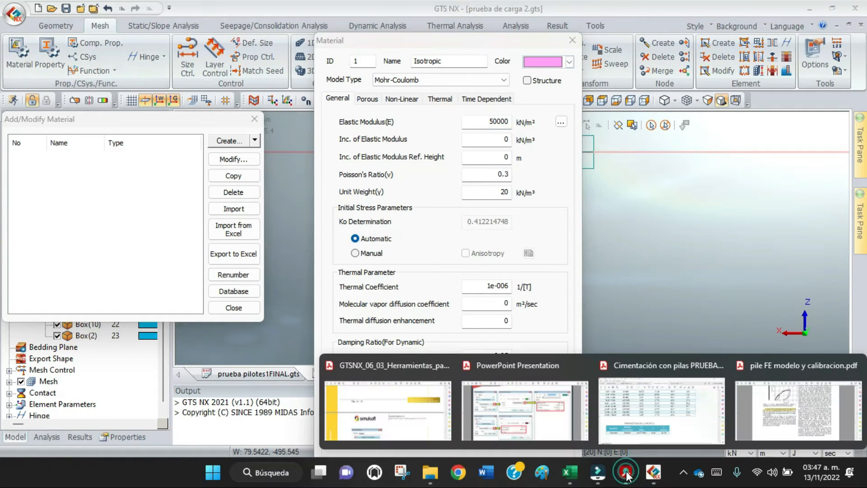
pyautogui.click(657, 413)
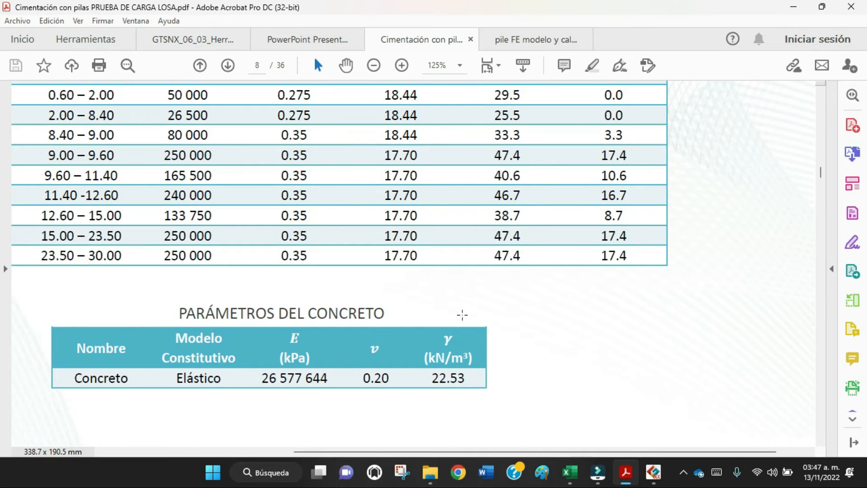
pyautogui.moveTo(540, 451); pyautogui.dragTo(422, 451)
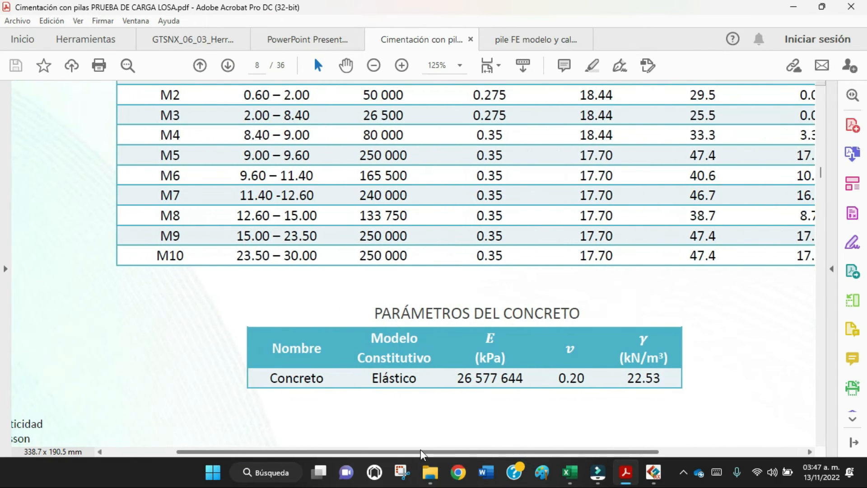
pyautogui.scroll(3, 445, 233)
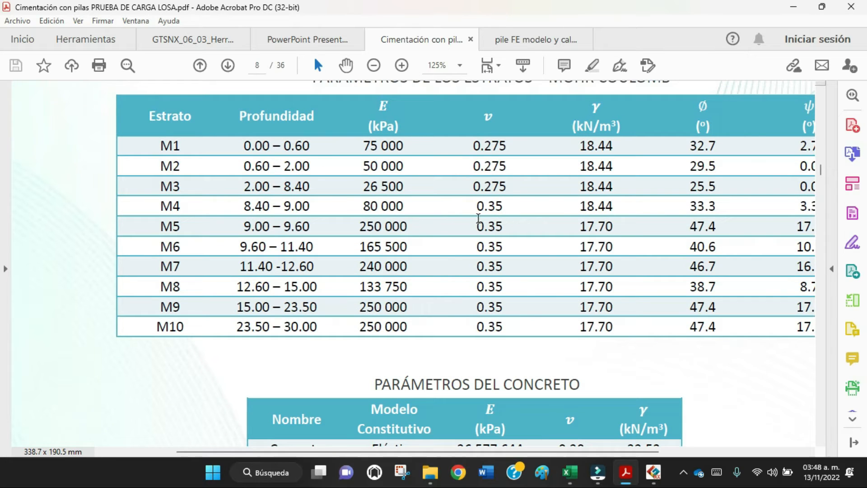
pyautogui.moveTo(544, 452); pyautogui.dragTo(579, 454)
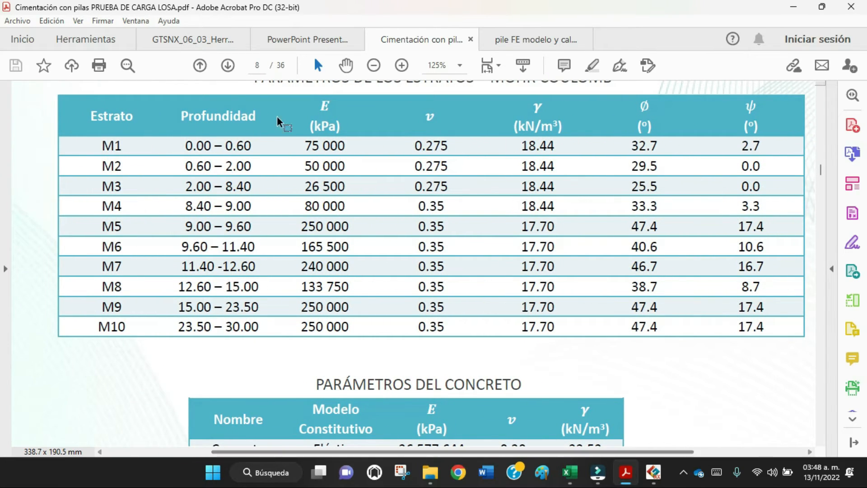
pyautogui.click(651, 474)
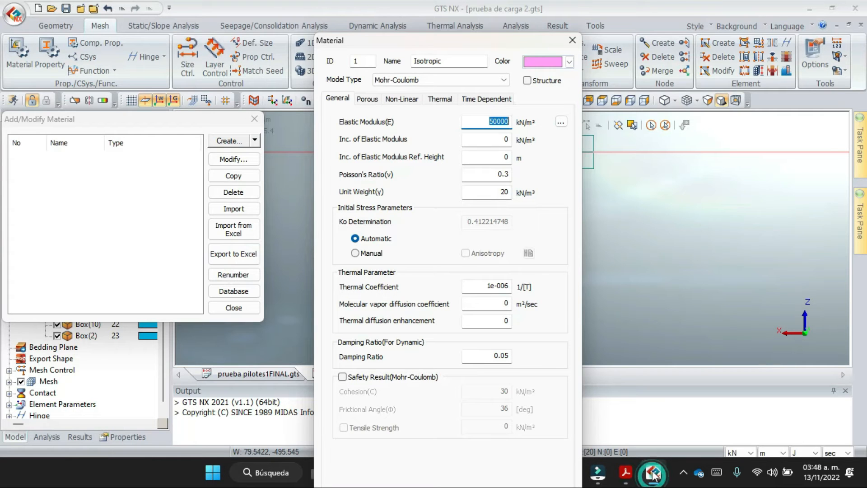
pyautogui.click(393, 99)
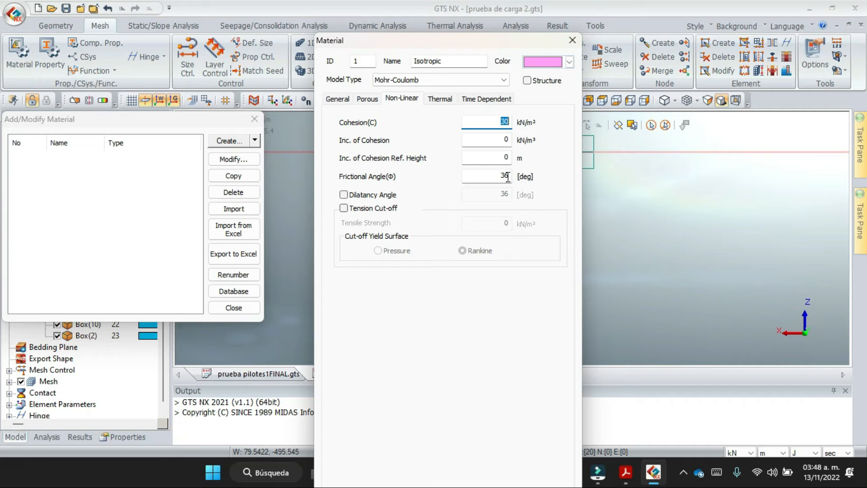
pyautogui.click(572, 40)
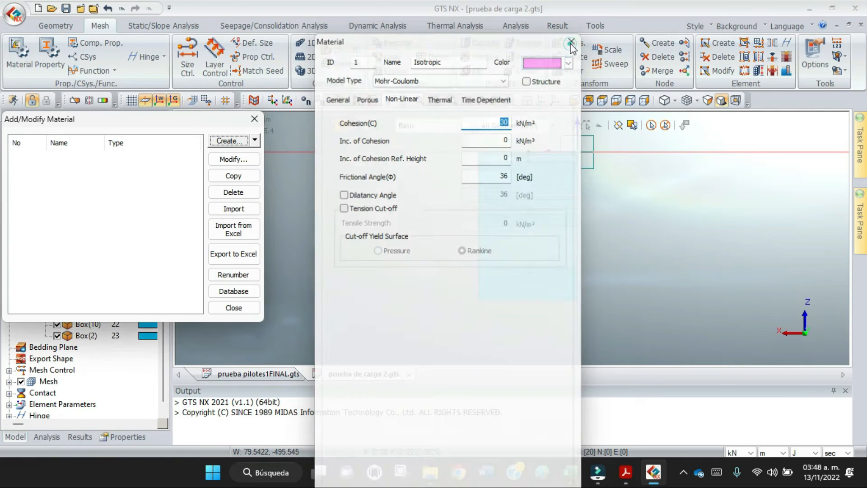
# Step: Open the project file "prueba pilotes1FINAL.gts" as the source for a material import
pyautogui.moveTo(202, 120); pyautogui.dragTo(450, 43)
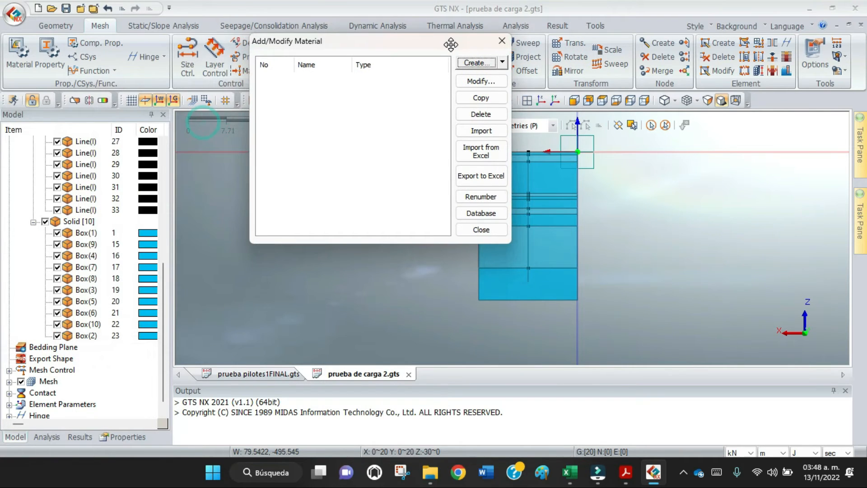
pyautogui.click(482, 131)
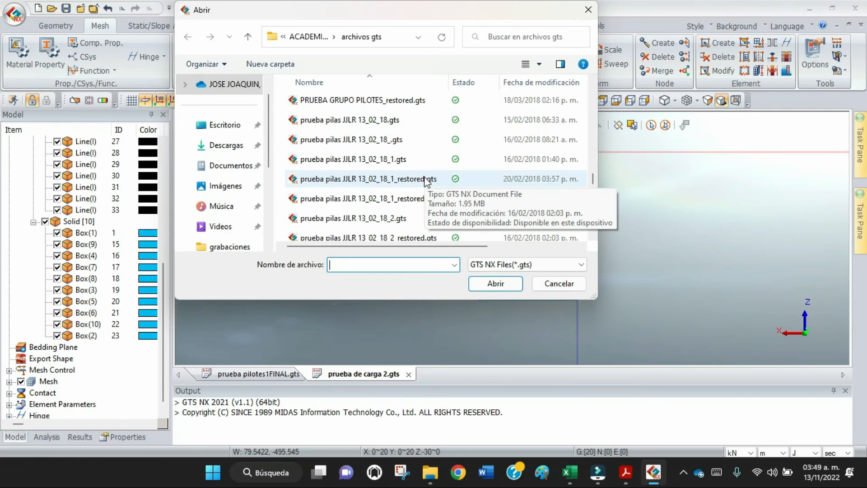
pyautogui.scroll(1, 416, 173)
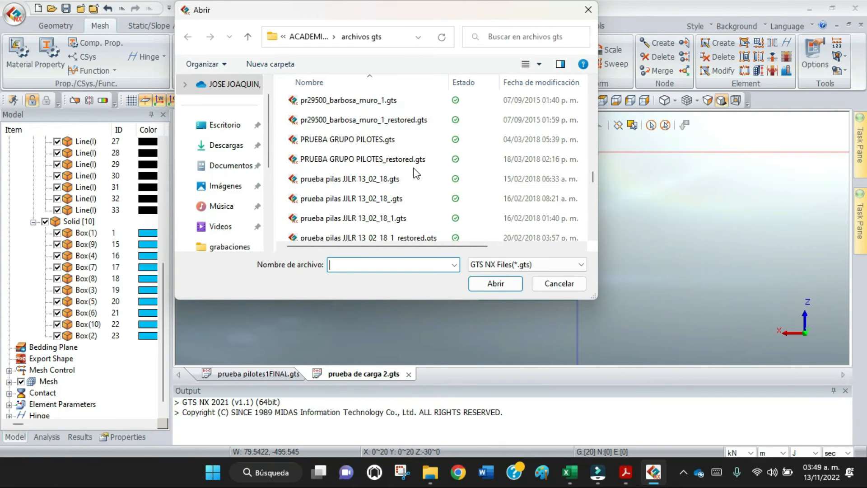
pyautogui.scroll(1, 416, 173)
pyautogui.scroll(1, 416, 173)
pyautogui.scroll(-4, 416, 173)
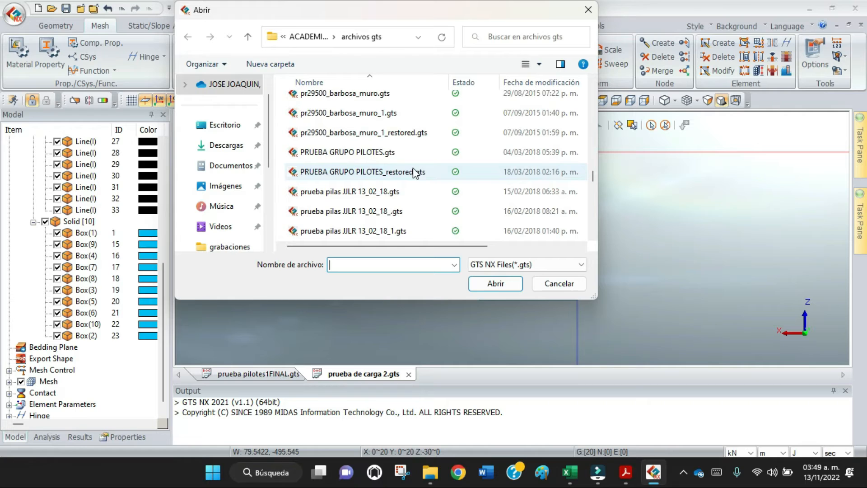
pyautogui.scroll(-4, 416, 173)
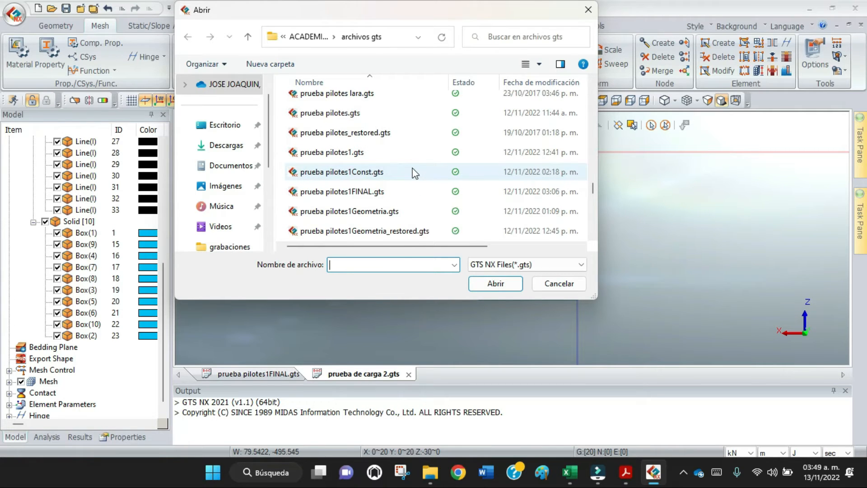
pyautogui.scroll(-2, 414, 173)
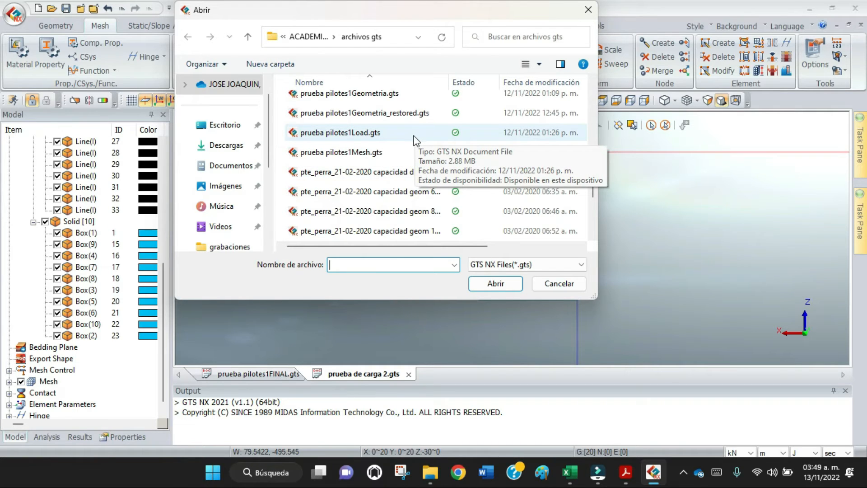
pyautogui.scroll(1, 413, 136)
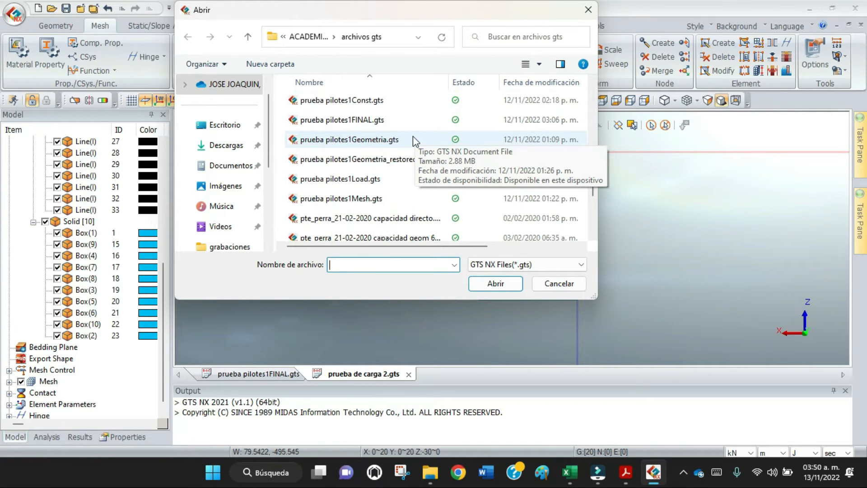
pyautogui.click(377, 120)
pyautogui.click(484, 283)
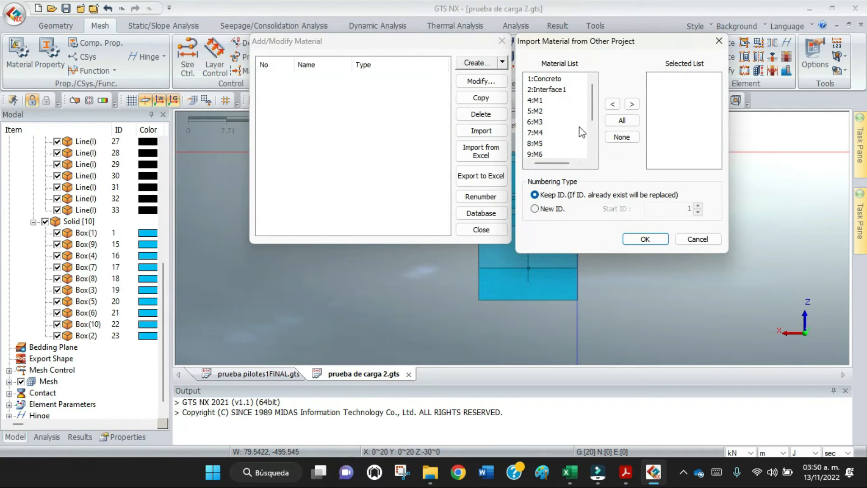
# Step: Import the materials Concreto and M1 through M10 with the Keep ID numbering type, leaving out Interface1, and close the material list
pyautogui.click(560, 80)
pyautogui.click(632, 104)
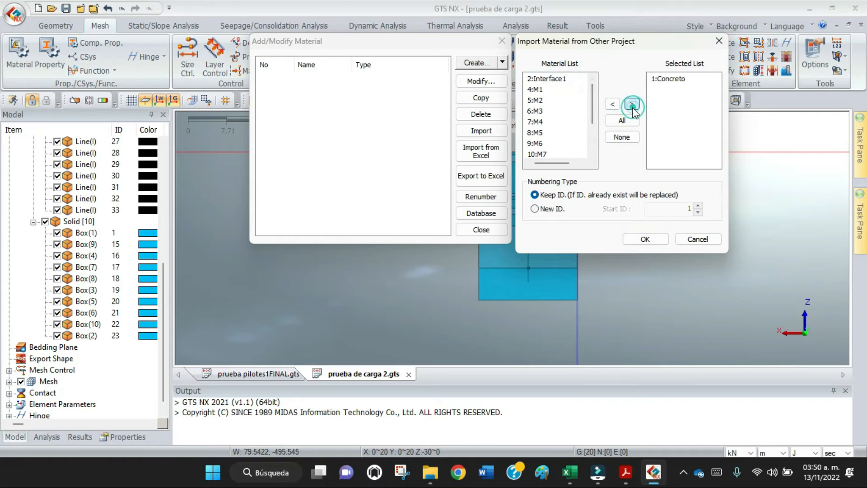
pyautogui.click(544, 90)
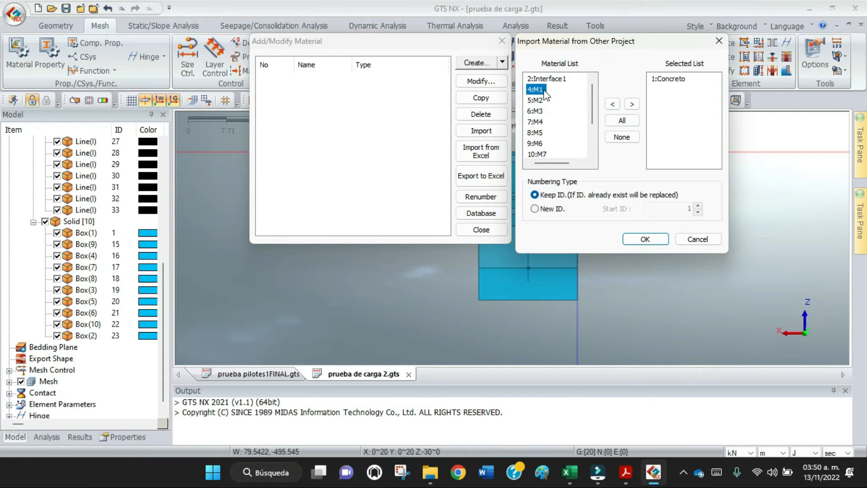
pyautogui.keyDown('shift'); pyautogui.click(548, 156); pyautogui.keyUp('shift')
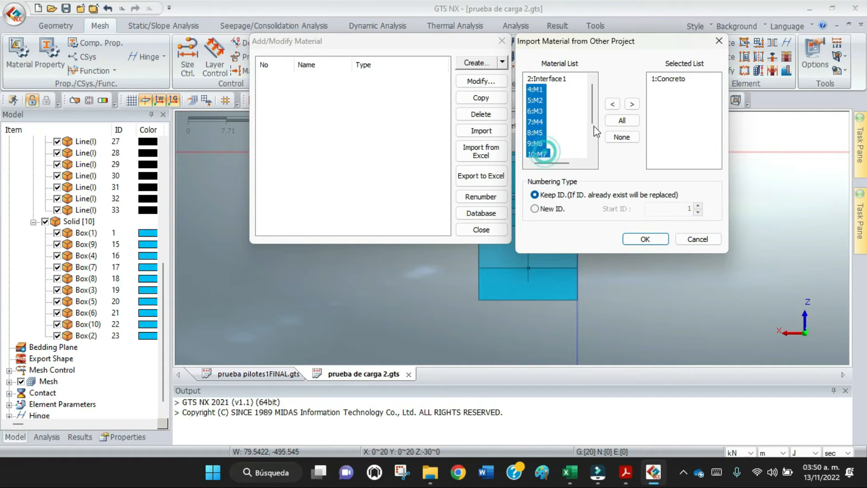
pyautogui.click(630, 106)
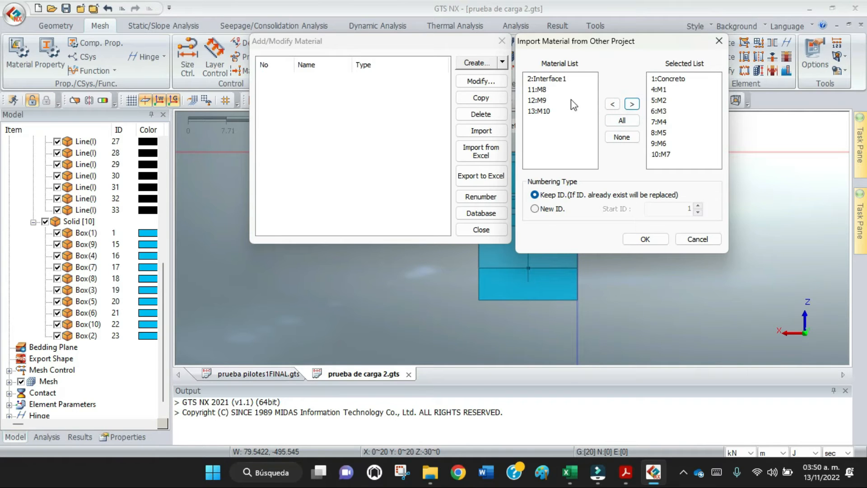
pyautogui.click(546, 90)
pyautogui.keyDown('shift'); pyautogui.click(540, 110); pyautogui.keyUp('shift')
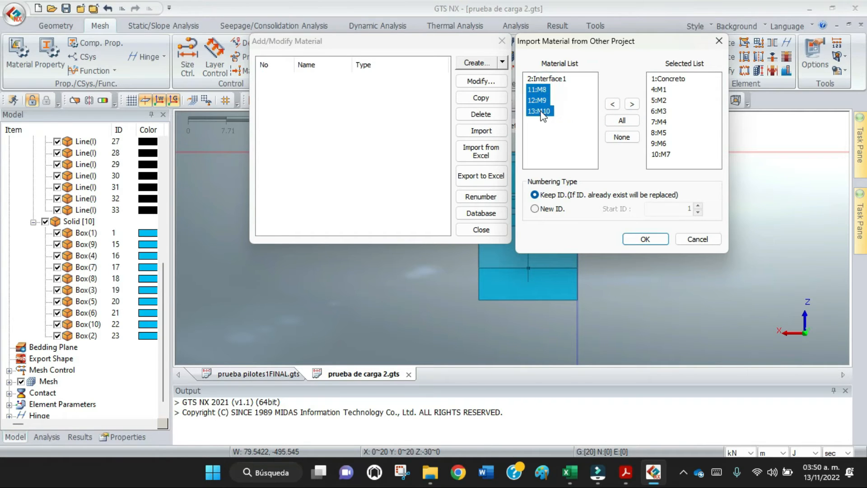
pyautogui.click(632, 105)
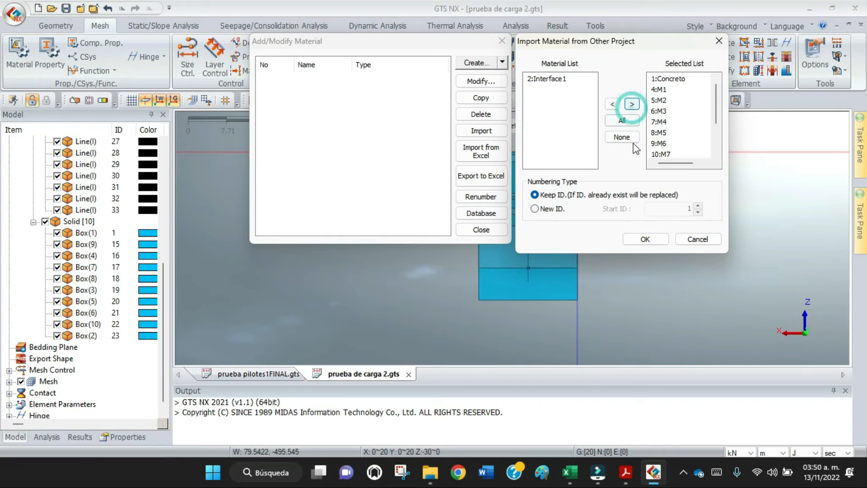
pyautogui.click(642, 240)
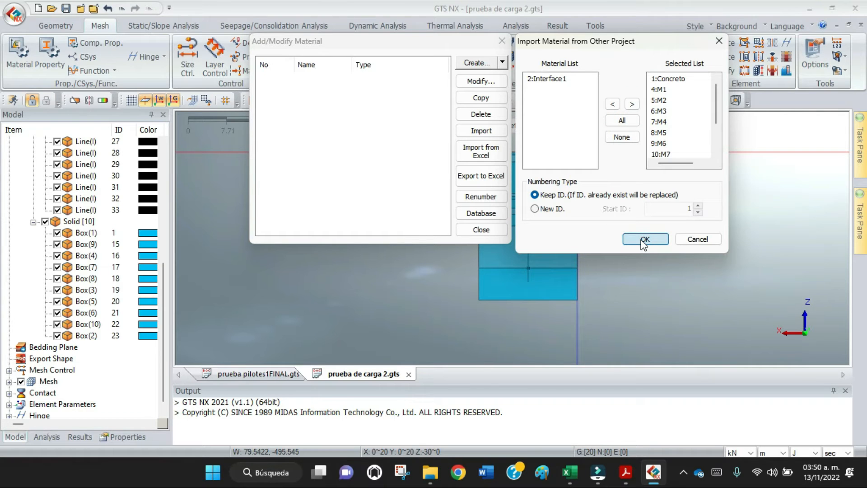
pyautogui.click(643, 240)
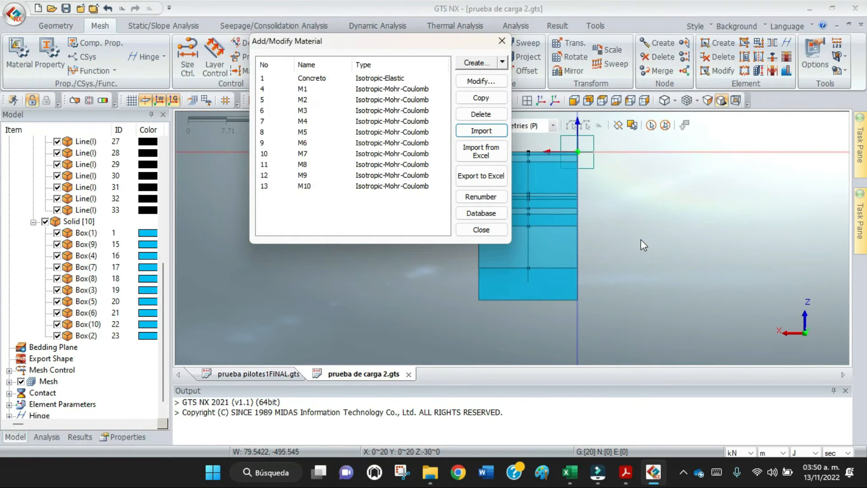
pyautogui.click(495, 235)
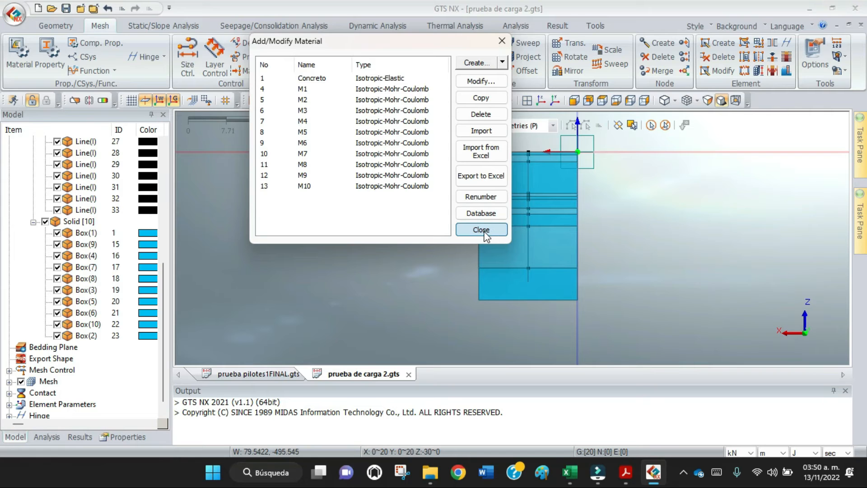
pyautogui.click(481, 230)
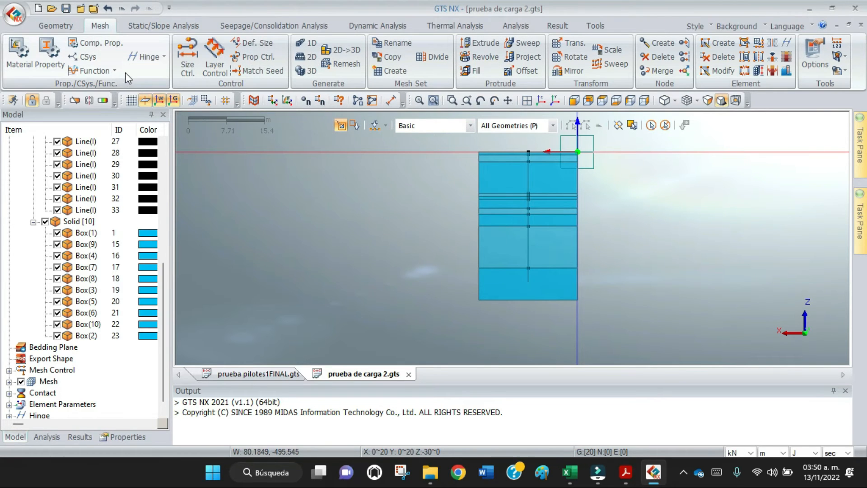
# Step: Start a new 1D beam property named "pilote" that uses the Concreto material
pyautogui.click(35, 56)
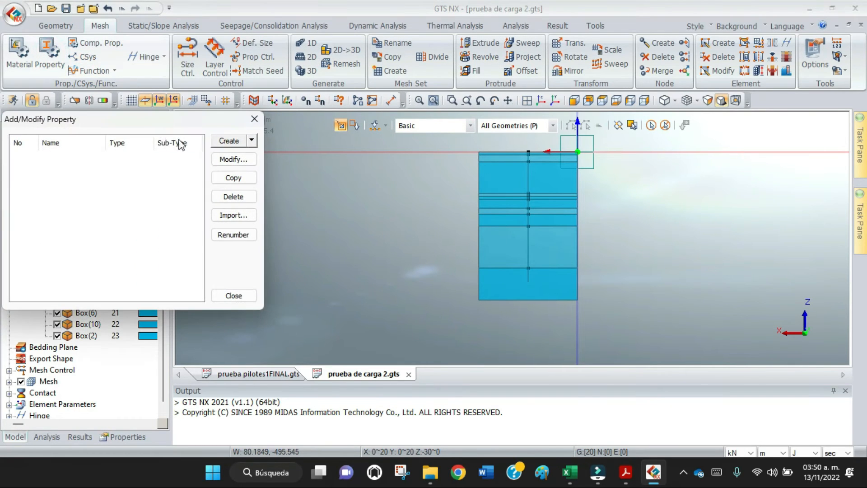
pyautogui.click(250, 141)
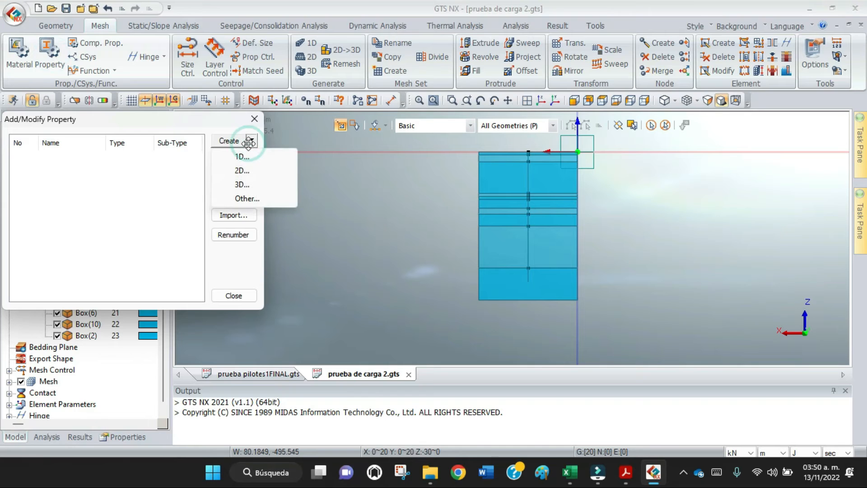
pyautogui.click(244, 157)
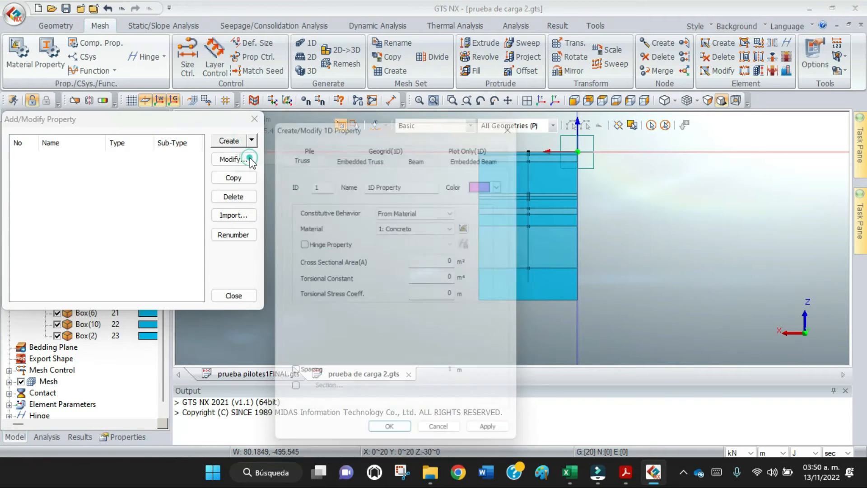
pyautogui.click(427, 159)
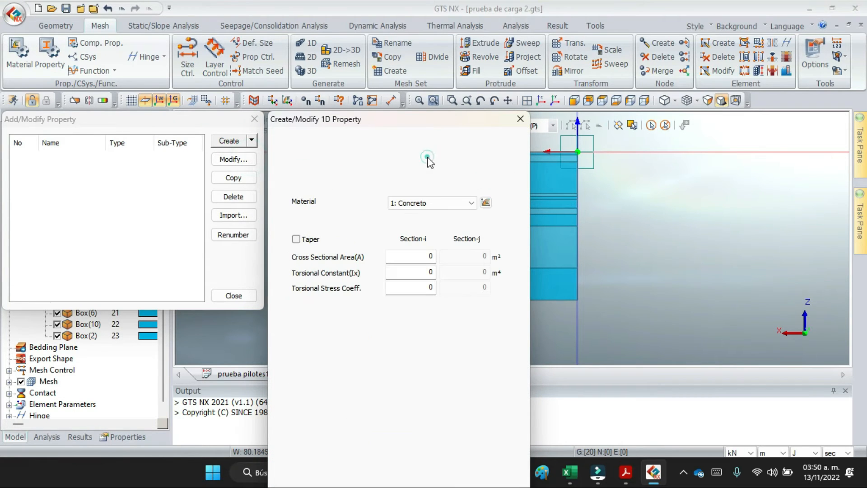
pyautogui.moveTo(432, 119); pyautogui.dragTo(472, 41)
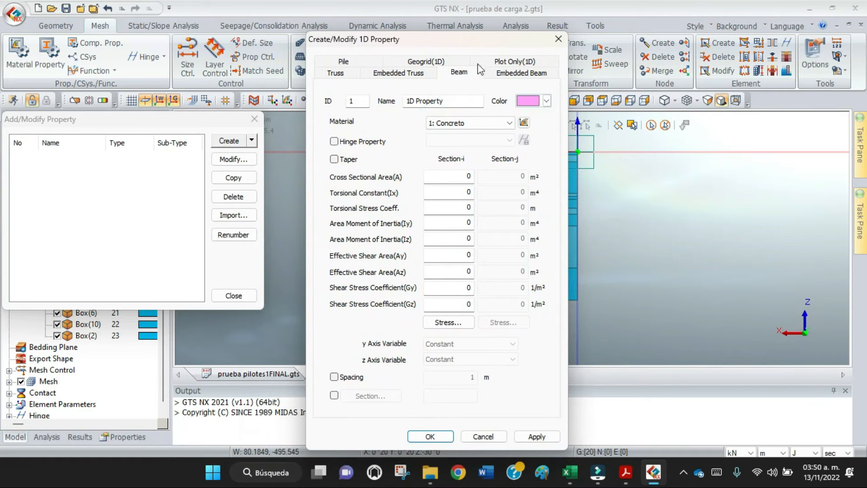
pyautogui.moveTo(453, 102); pyautogui.dragTo(383, 104)
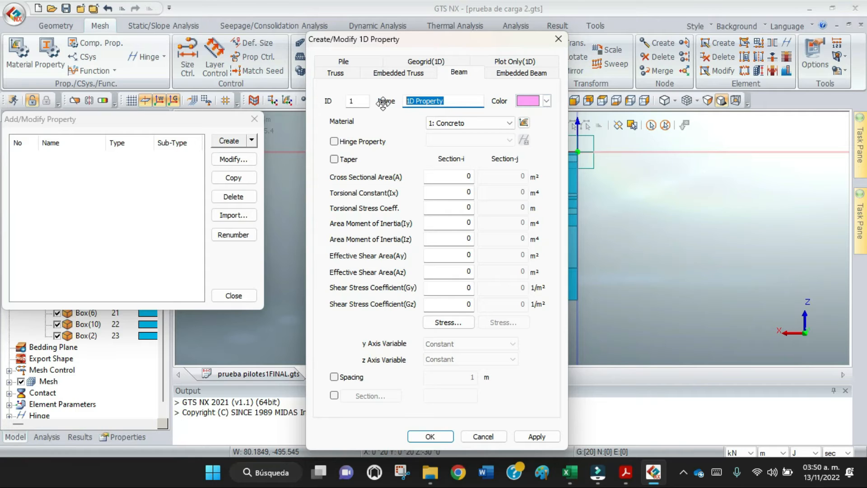
pyautogui.write('pilote')
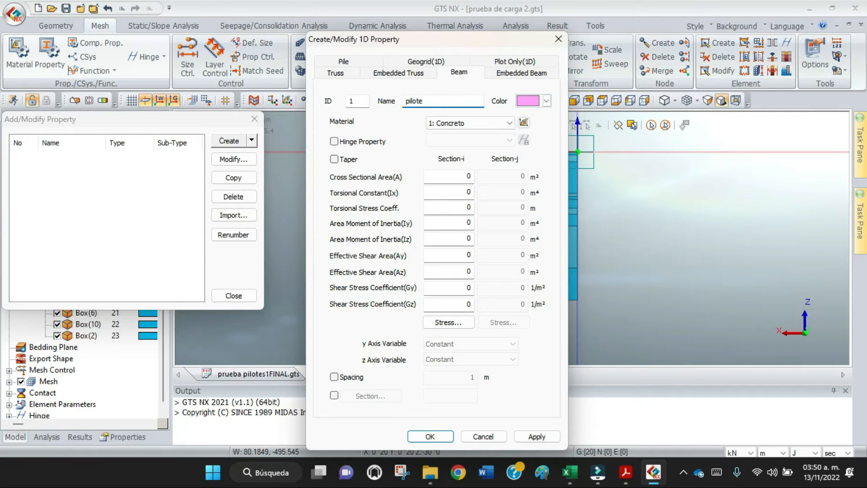
# Step: Give the "pilote" beam property a Solid Round section with a 0.68 m diameter and save the property
pyautogui.click(335, 396)
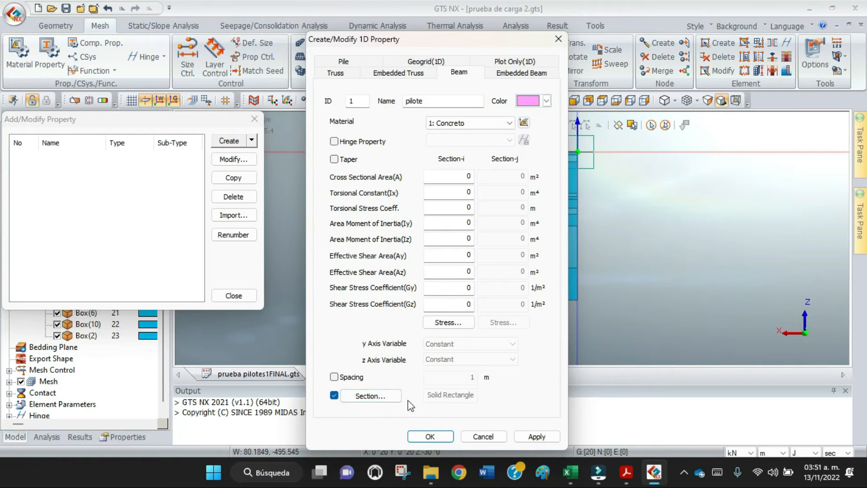
pyautogui.click(387, 397)
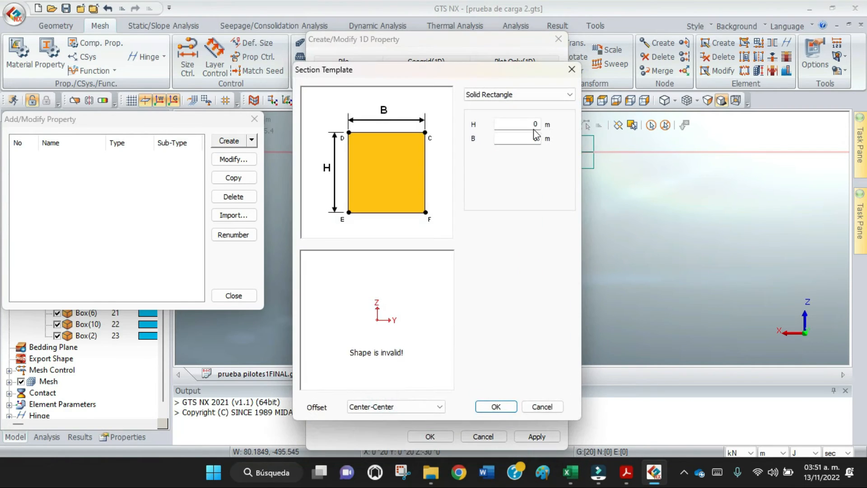
pyautogui.click(566, 95)
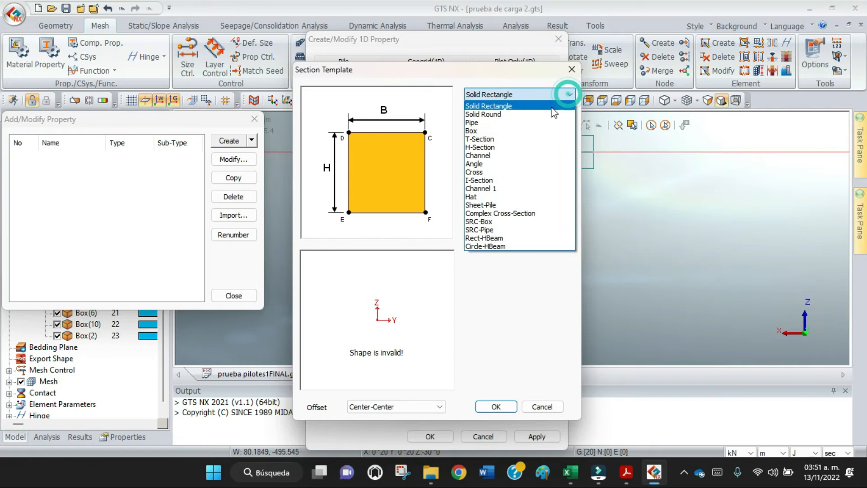
pyautogui.click(507, 116)
pyautogui.click(507, 127)
pyautogui.write('0.68')
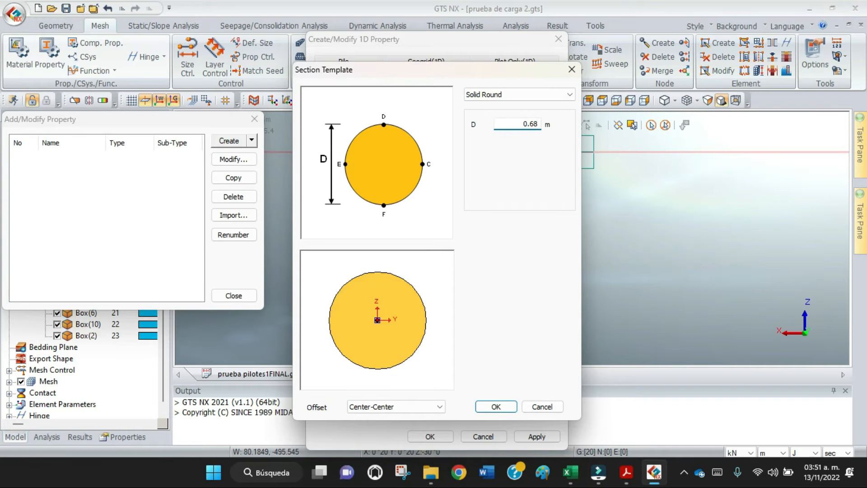
pyautogui.click(496, 407)
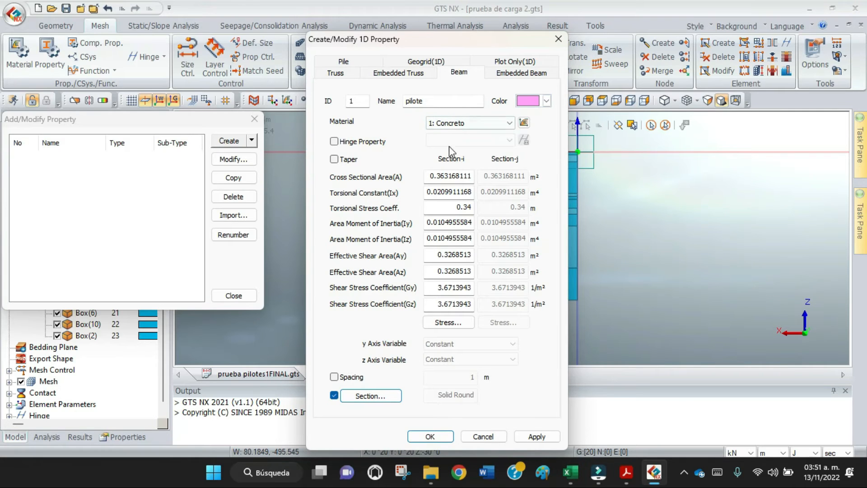
pyautogui.click(429, 437)
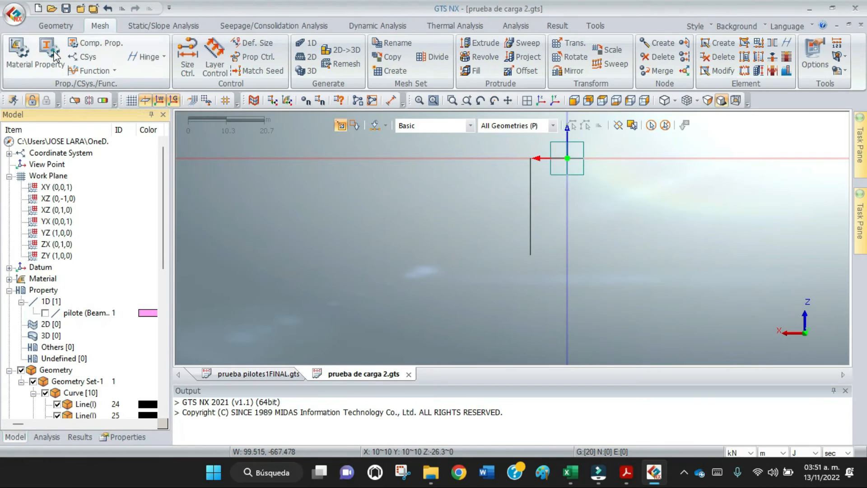
pyautogui.click(53, 54)
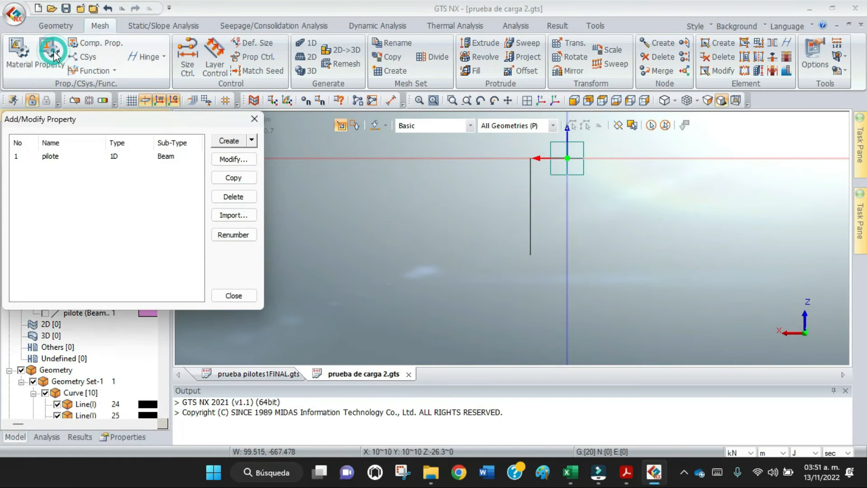
pyautogui.click(251, 141)
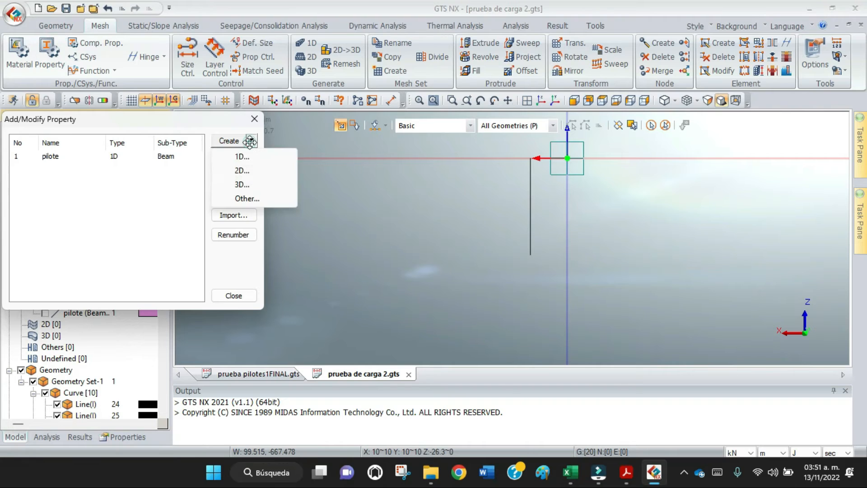
pyautogui.click(253, 185)
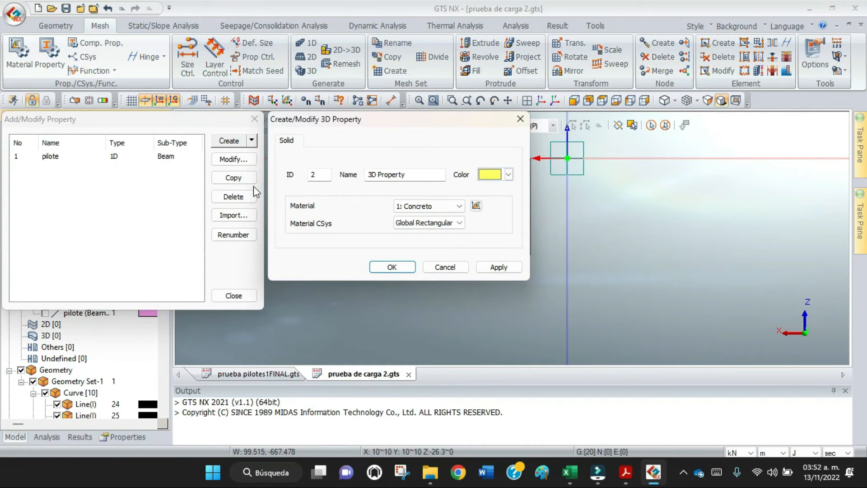
pyautogui.moveTo(423, 176); pyautogui.dragTo(349, 175)
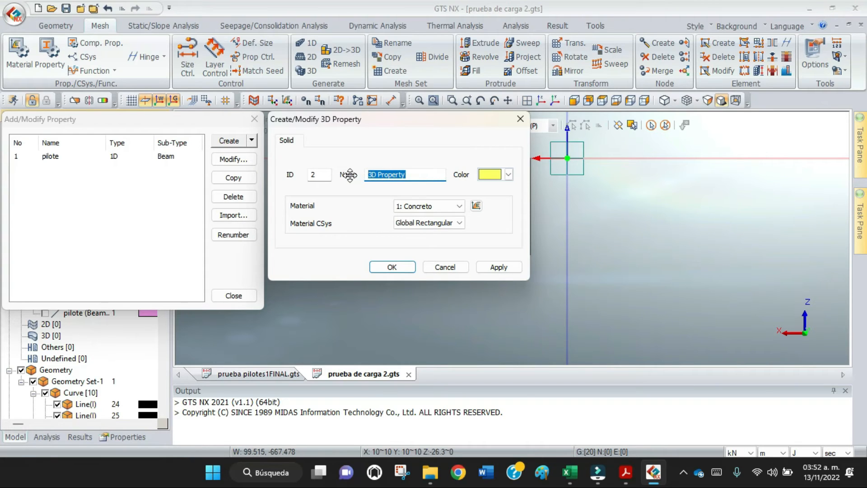
pyautogui.write('M1')
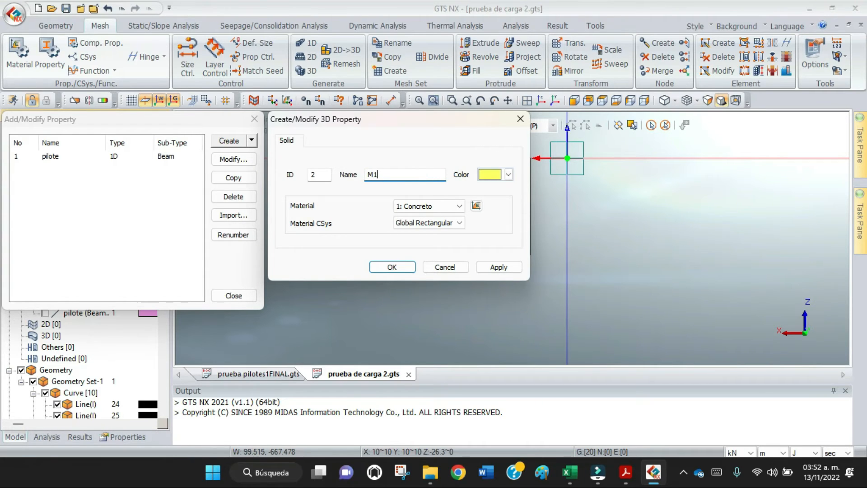
pyautogui.click(458, 206)
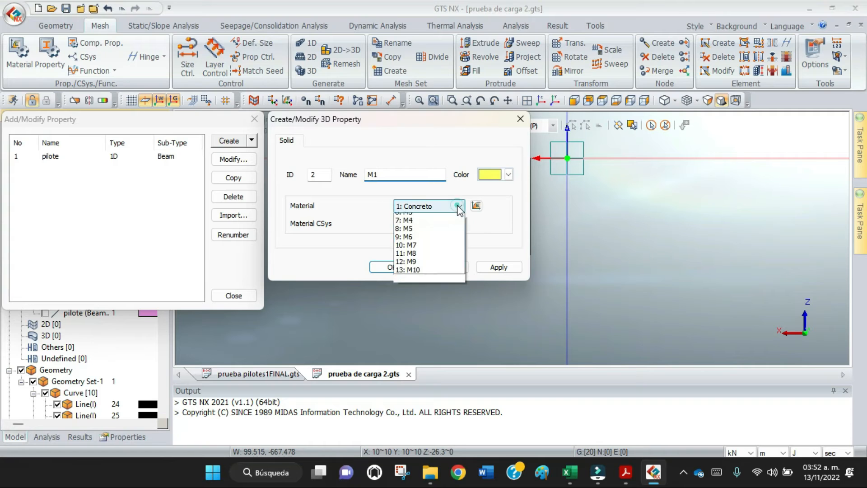
pyautogui.click(426, 229)
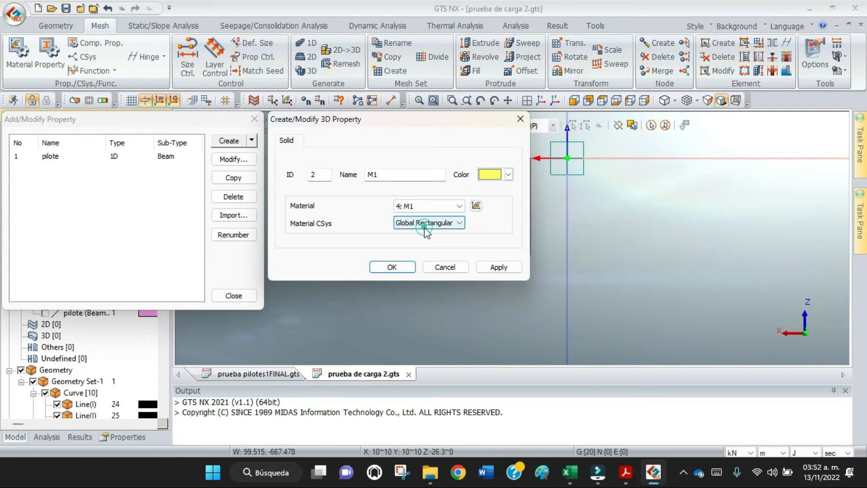
pyautogui.click(476, 206)
pyautogui.doubleClick(604, 166)
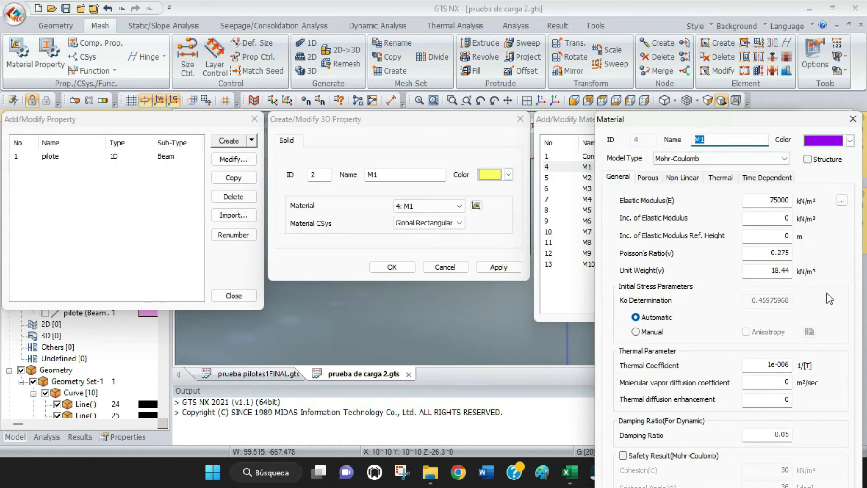
pyautogui.click(852, 119)
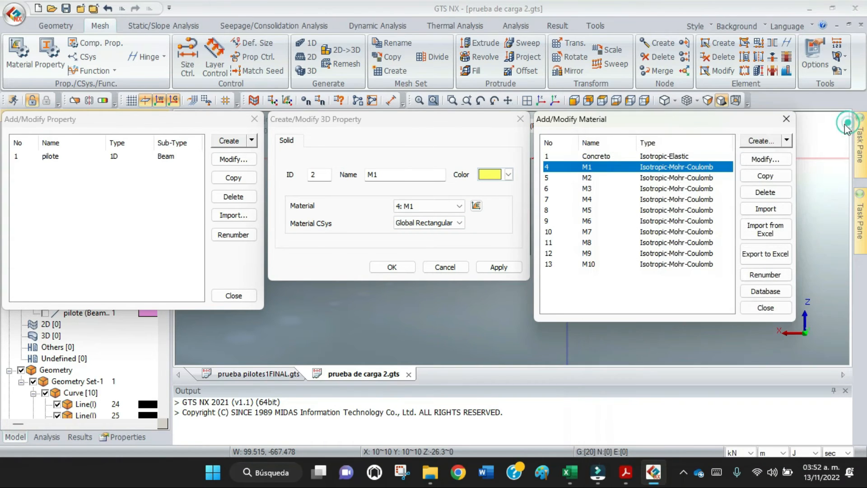
pyautogui.click(786, 119)
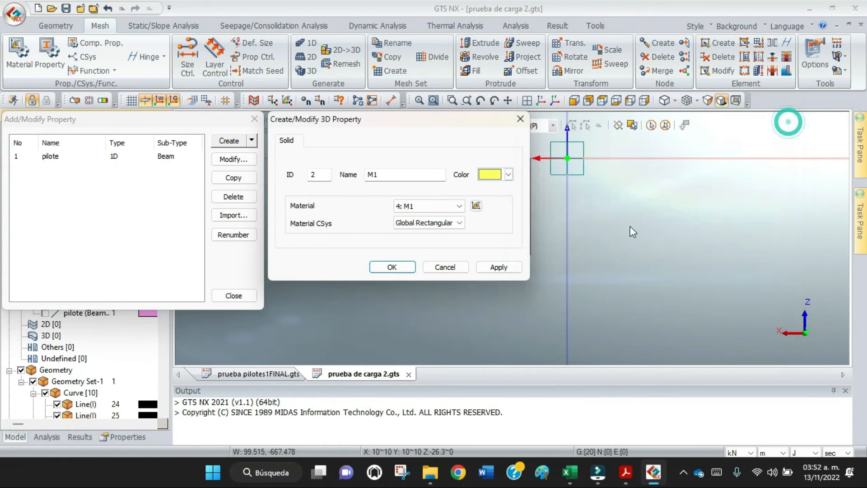
pyautogui.click(460, 268)
pyautogui.click(234, 296)
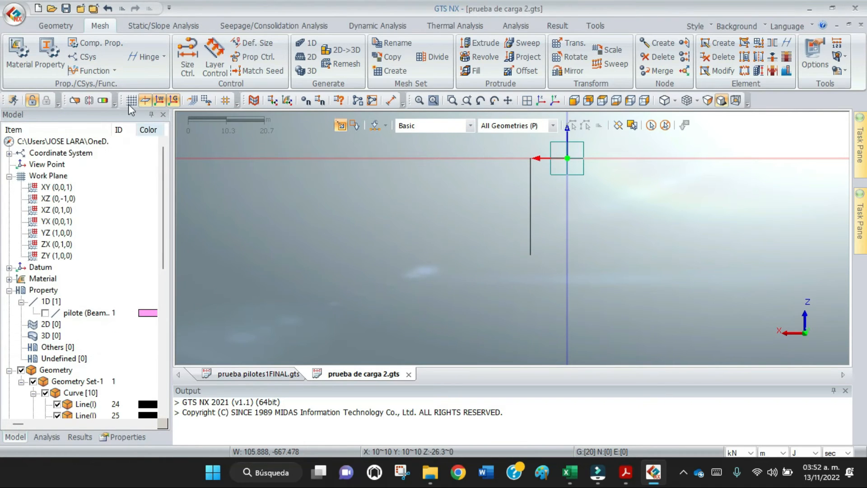
# Step: Open the project file "prueba pilotes1FINAL.gts" as the source for a property import
pyautogui.click(56, 56)
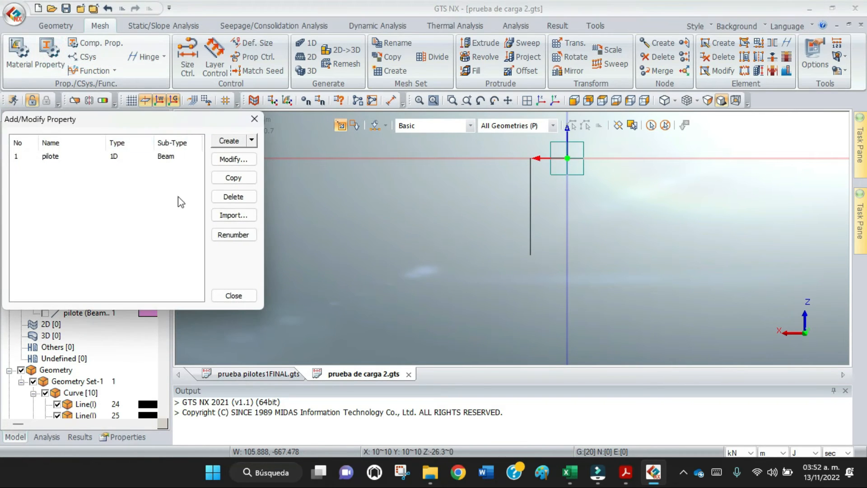
pyautogui.click(239, 216)
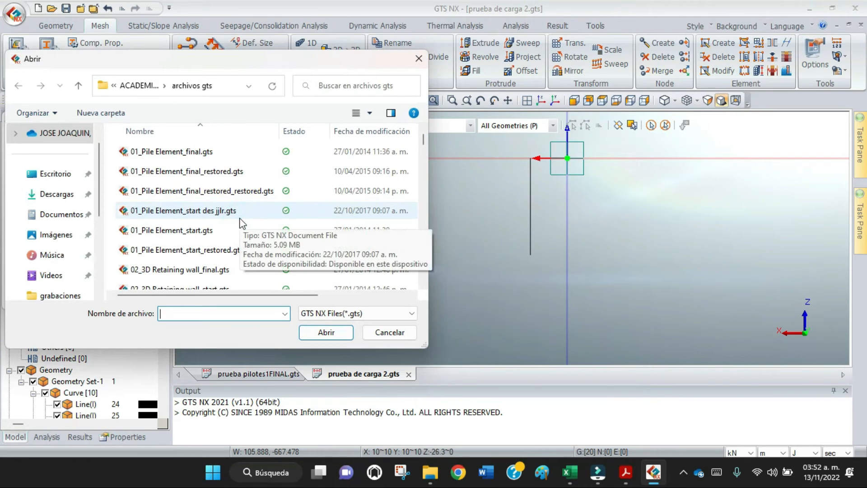
pyautogui.moveTo(423, 139); pyautogui.dragTo(415, 233)
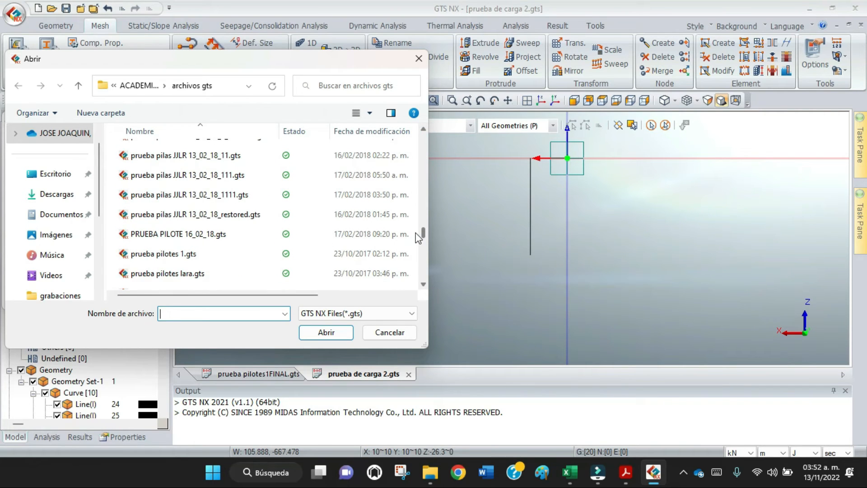
pyautogui.scroll(-2, 218, 238)
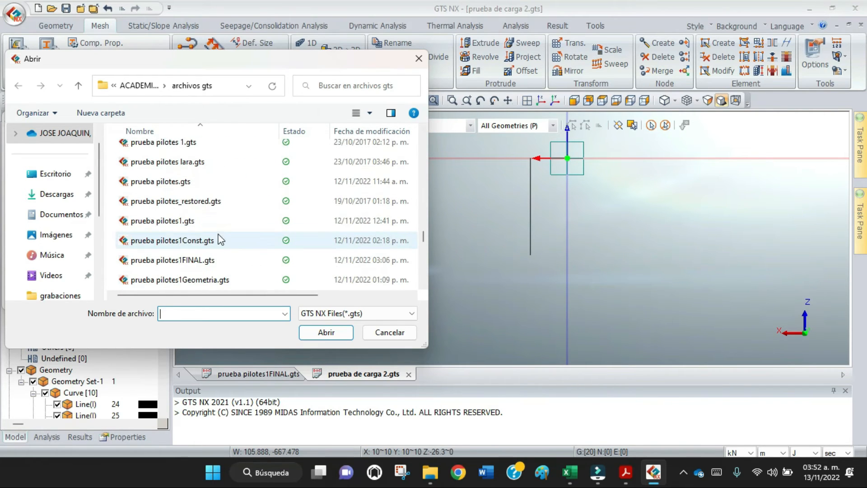
pyautogui.click(209, 259)
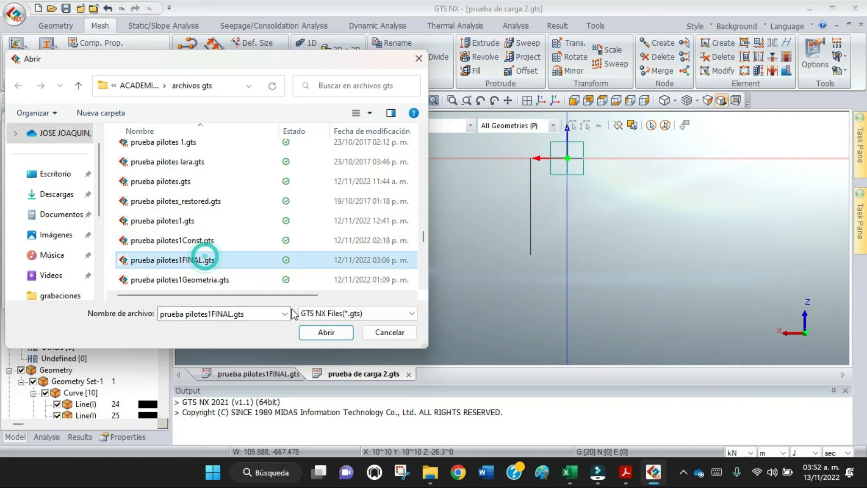
pyautogui.click(324, 333)
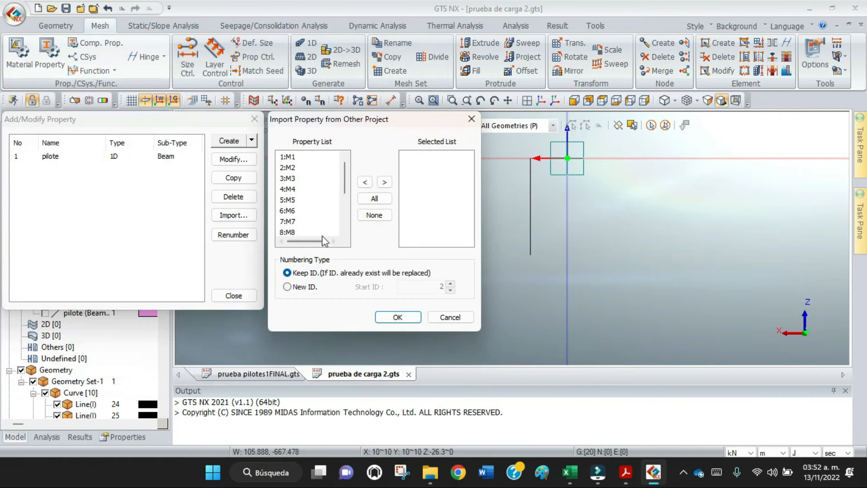
# Step: Import properties M1 through M10 from the other project with the Keep ID numbering type, and close the property list
pyautogui.moveTo(345, 176); pyautogui.dragTo(347, 204)
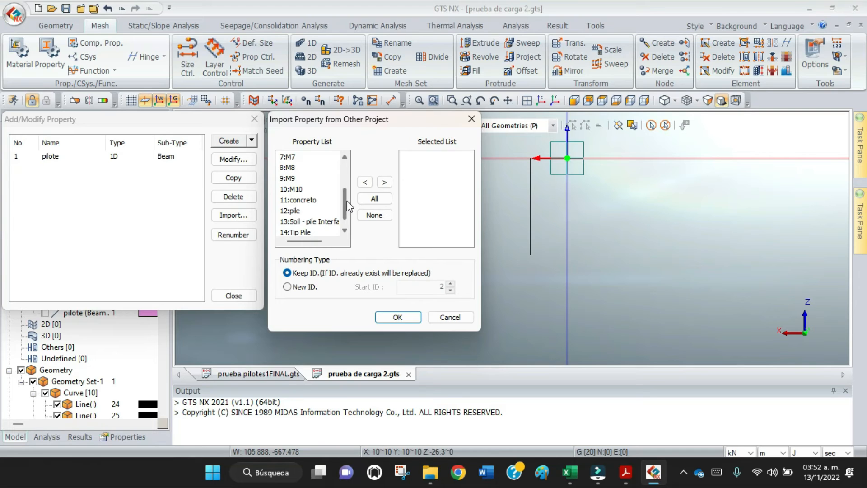
pyautogui.moveTo(348, 205); pyautogui.dragTo(348, 167)
pyautogui.click(293, 158)
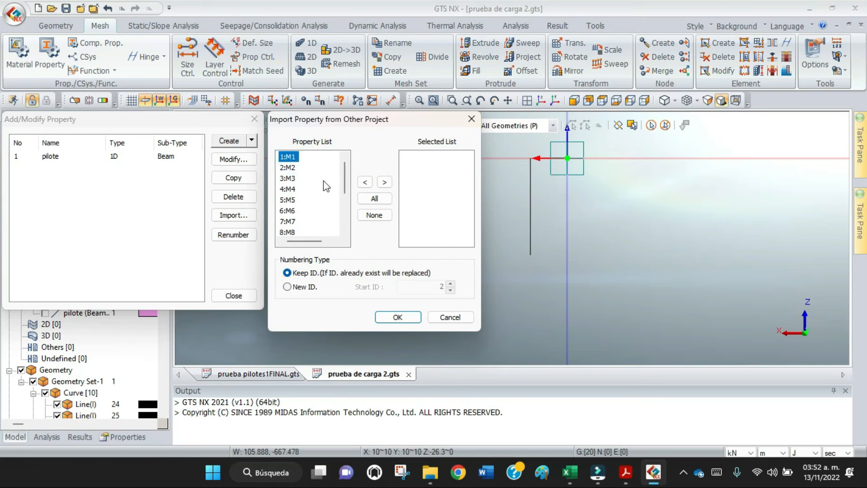
pyautogui.moveTo(348, 183); pyautogui.dragTo(348, 199)
pyautogui.keyDown('shift'); pyautogui.click(296, 211); pyautogui.keyUp('shift')
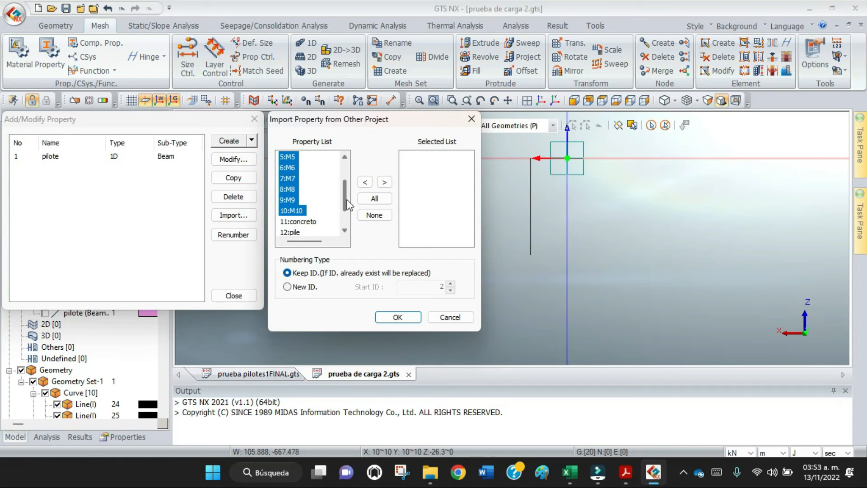
pyautogui.moveTo(344, 199); pyautogui.dragTo(348, 218)
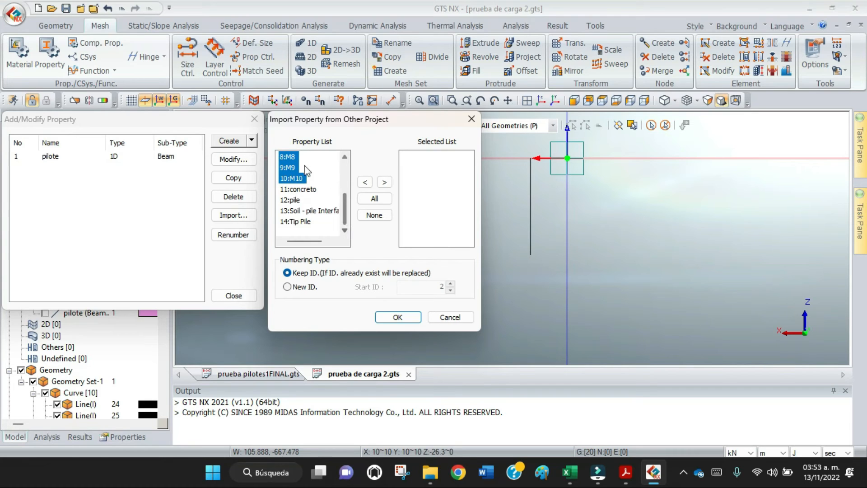
pyautogui.click(383, 184)
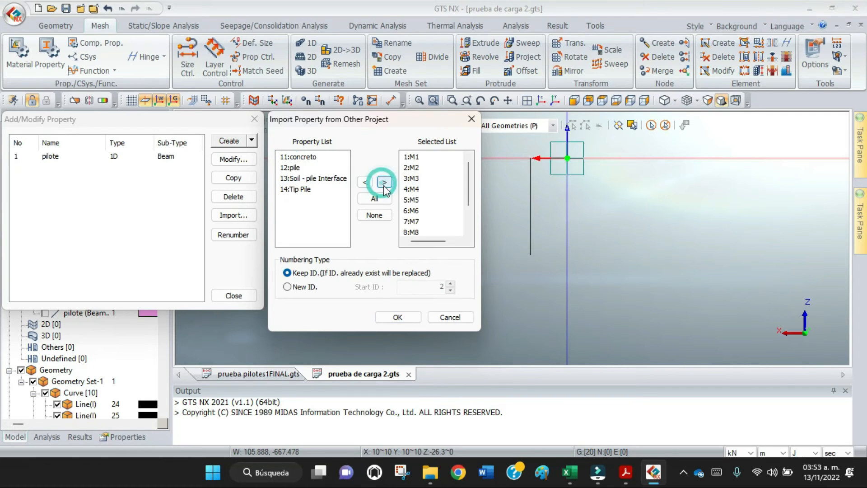
pyautogui.click(398, 317)
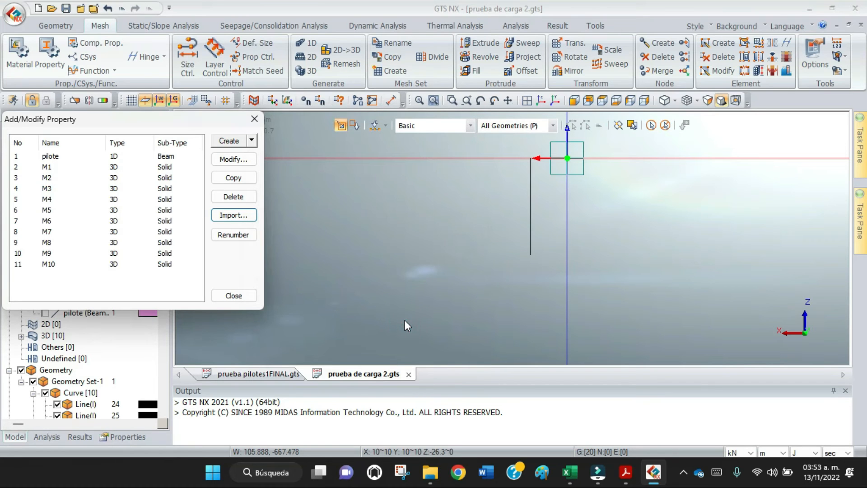
pyautogui.click(51, 157)
pyautogui.moveTo(226, 118); pyautogui.dragTo(373, 132)
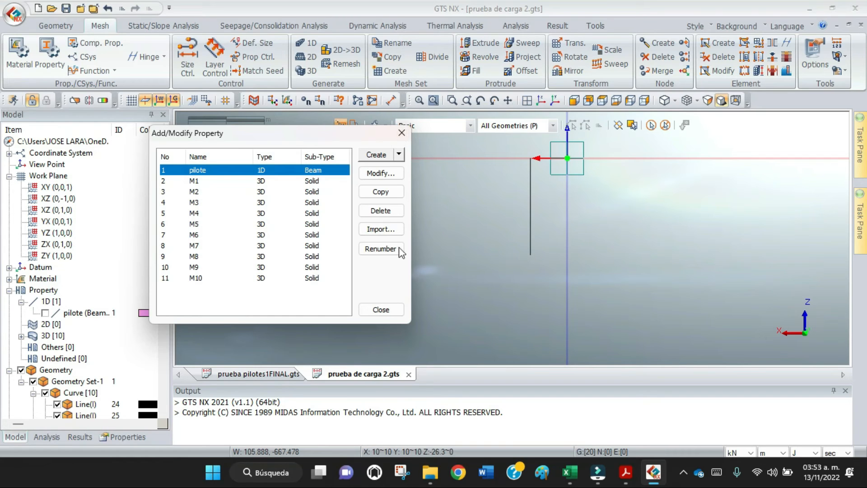
pyautogui.click(389, 313)
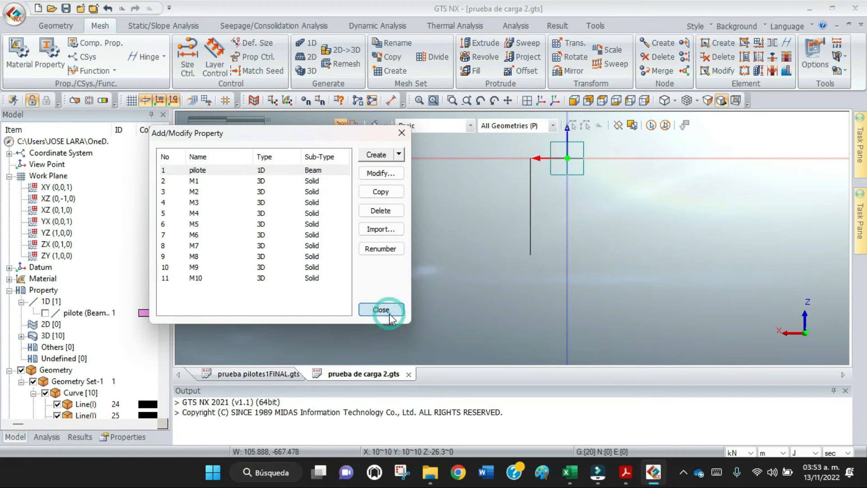
# Step: Set up a 1D edge mesh with size 1 and the pilote property, selecting all ten segments of the pile line
pyautogui.scroll(1, 534, 209)
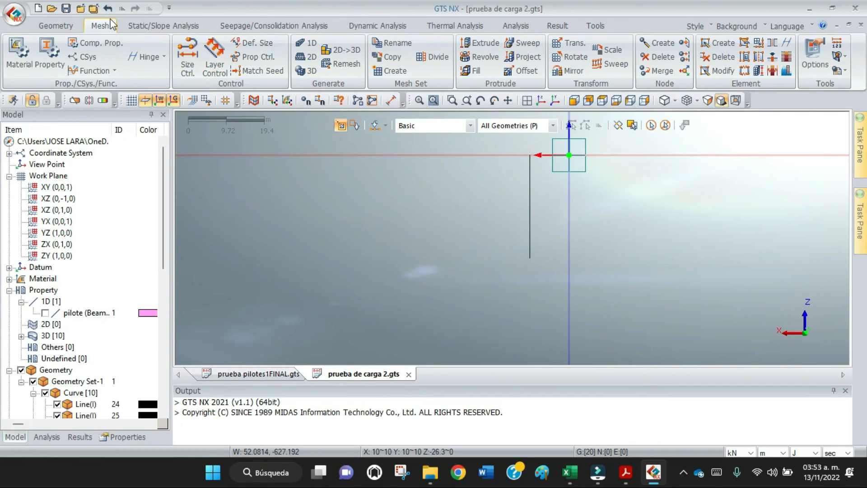
pyautogui.click(312, 44)
pyautogui.moveTo(116, 118); pyautogui.dragTo(337, 50)
pyautogui.click(249, 123)
pyautogui.doubleClick(327, 123)
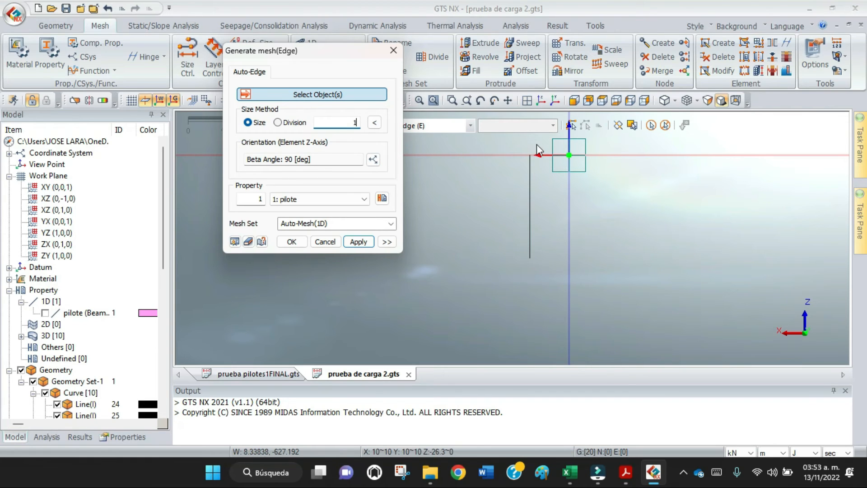
pyautogui.moveTo(536, 144); pyautogui.dragTo(521, 271)
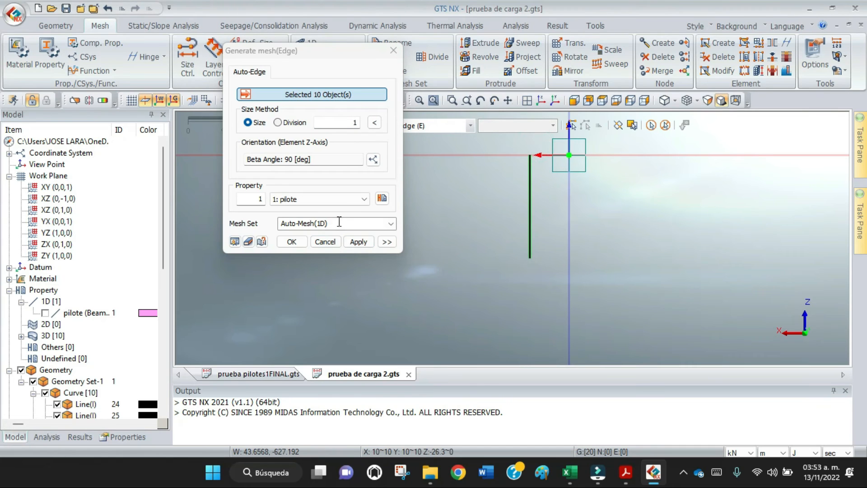
# Step: Name the edge mesh set "Pilote", preview the node divisions and generate the pile mesh
pyautogui.moveTo(338, 221); pyautogui.dragTo(277, 224)
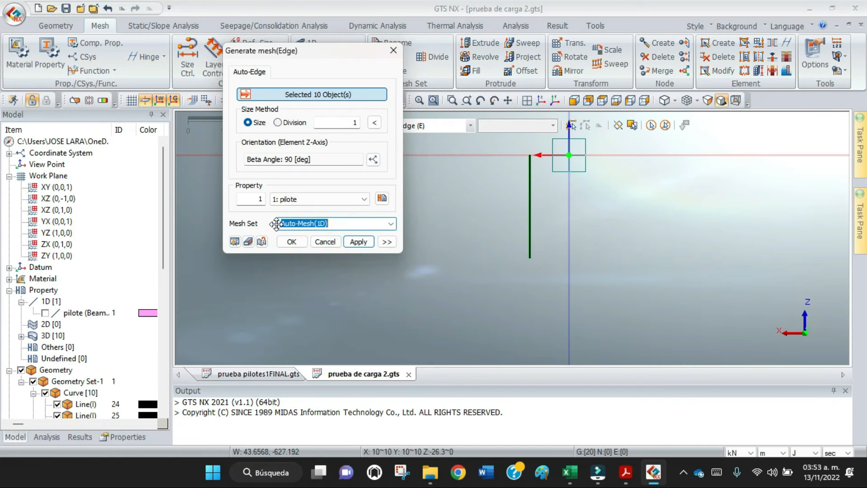
pyautogui.write('Pilote')
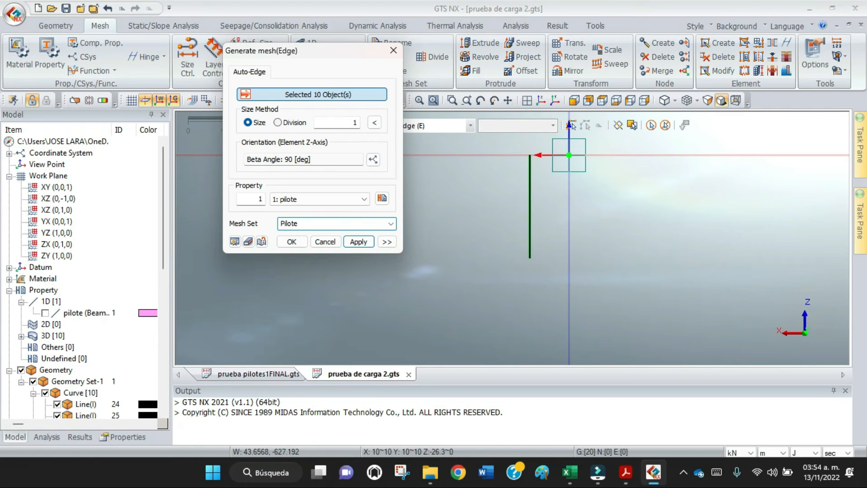
pyautogui.click(235, 242)
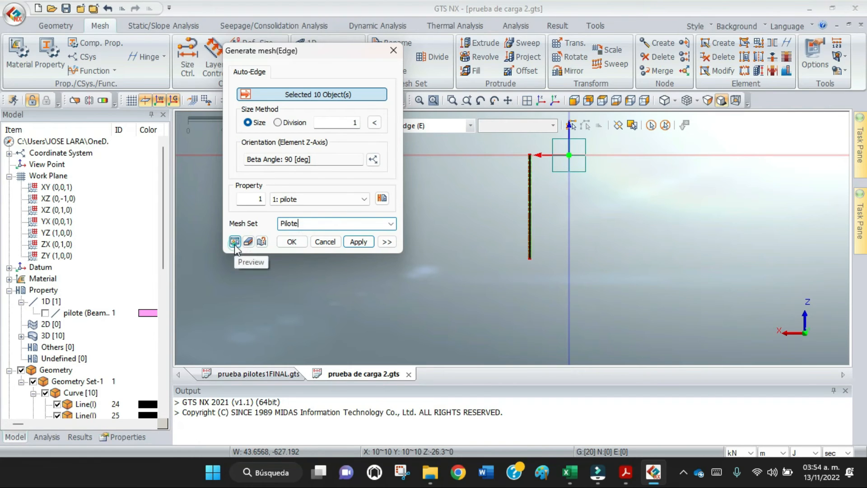
pyautogui.click(292, 241)
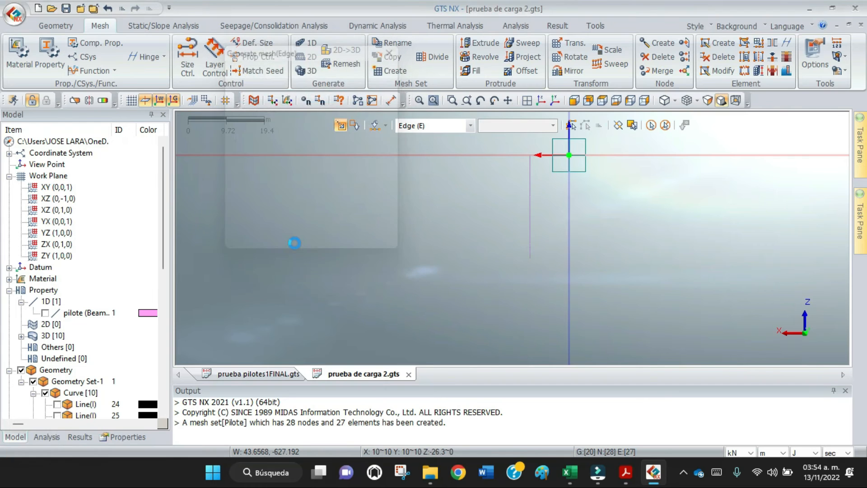
# Step: Display the pilote beam property on the model, examine the meshed pile up close, and hide the property display again
pyautogui.click(45, 312)
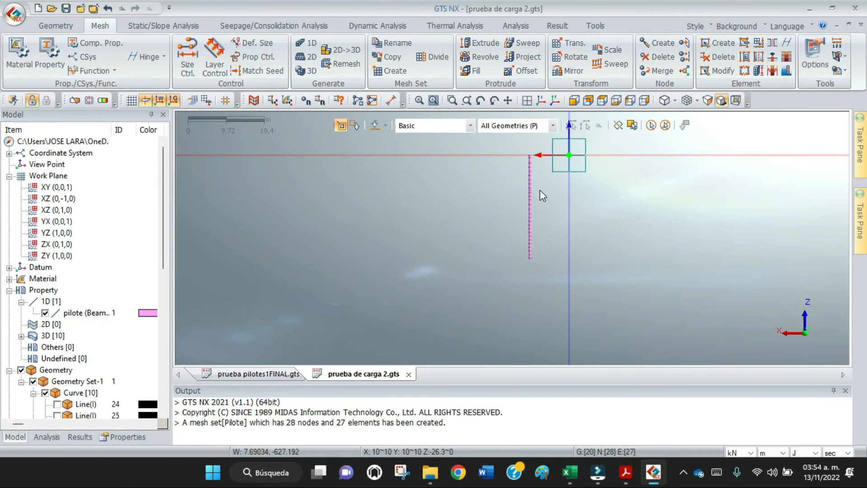
pyautogui.scroll(3, 541, 185)
pyautogui.moveTo(466, 211); pyautogui.dragTo(405, 260)
pyautogui.scroll(2, 483, 189)
pyautogui.scroll(5, 469, 167)
pyautogui.scroll(-4, 465, 177)
pyautogui.scroll(-3, 473, 199)
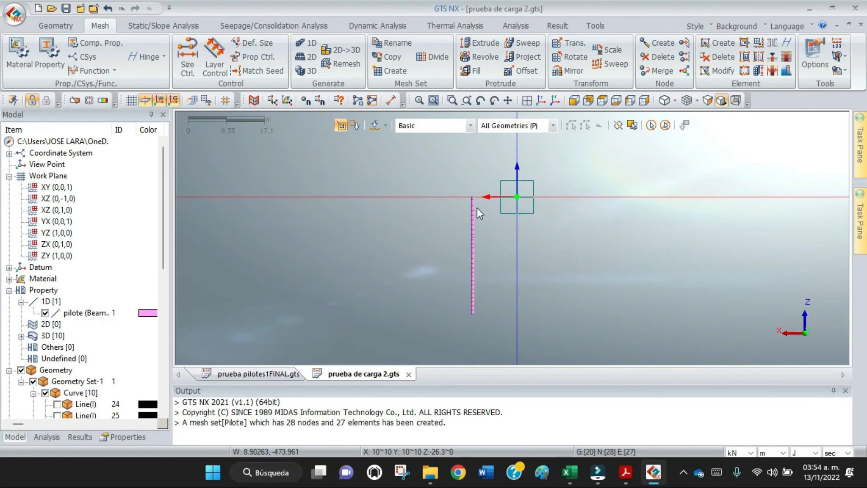
pyautogui.click(45, 312)
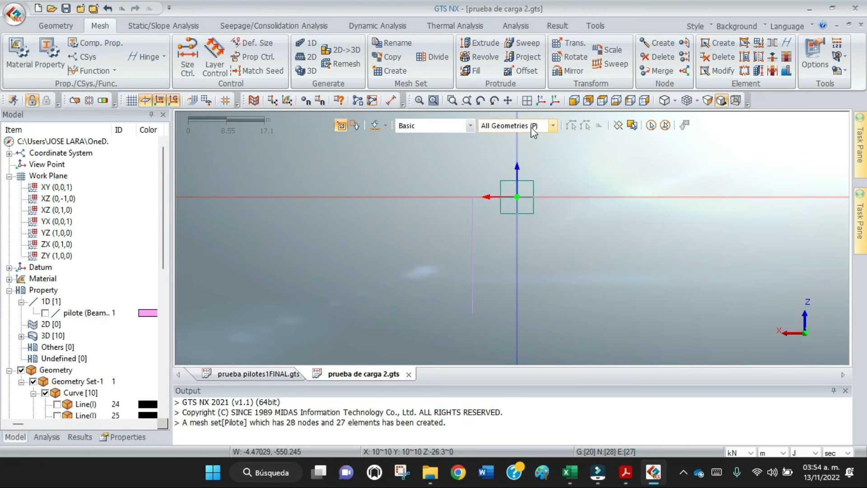
# Step: Start a 3D auto-solid mesh and show all ten strata solids in the model
pyautogui.click(508, 101)
pyautogui.moveTo(558, 244); pyautogui.dragTo(577, 221)
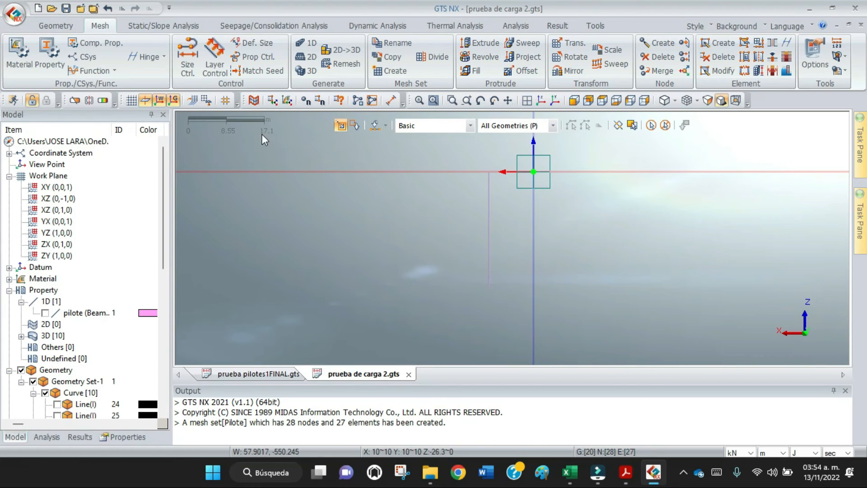
pyautogui.click(311, 72)
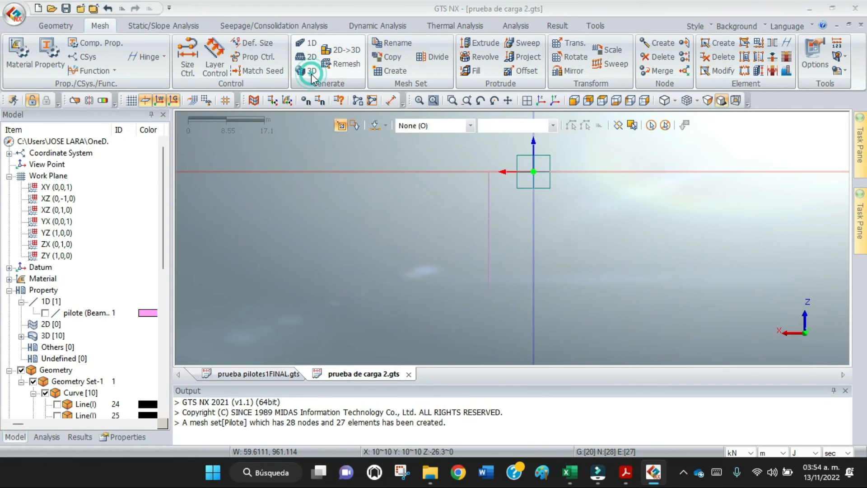
pyautogui.moveTo(124, 119); pyautogui.dragTo(240, 47)
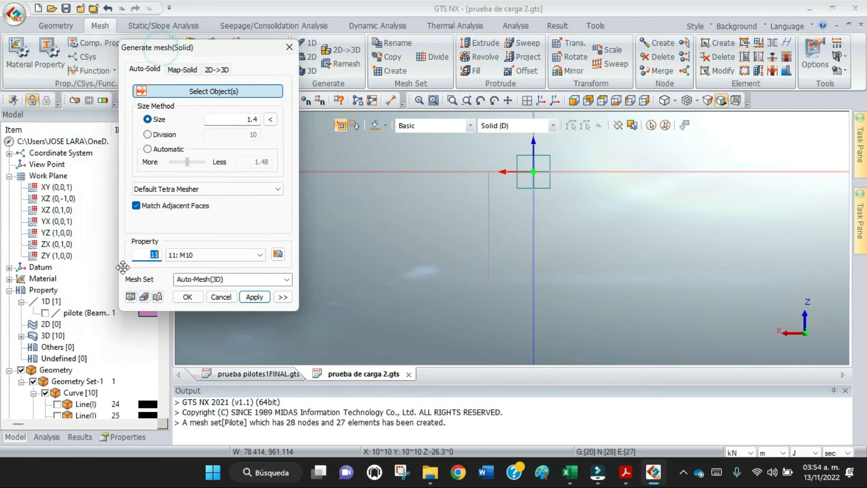
pyautogui.scroll(-2, 121, 365)
pyautogui.scroll(-4, 122, 367)
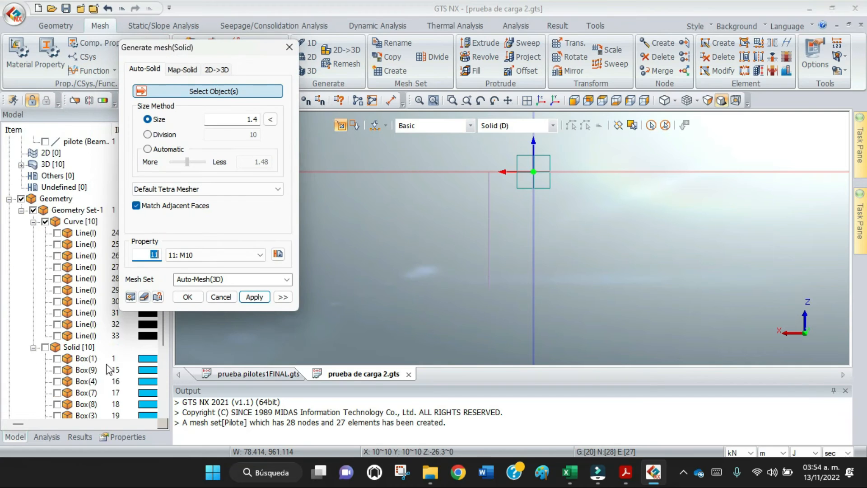
pyautogui.click(45, 312)
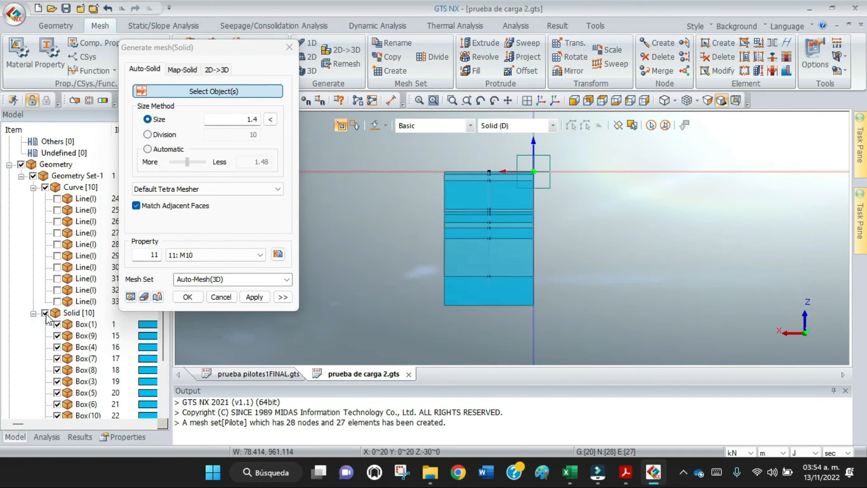
# Step: Mesh the uppermost stratum solid with size 1, property M1 and a mesh set named "M1"
pyautogui.scroll(1, 483, 161)
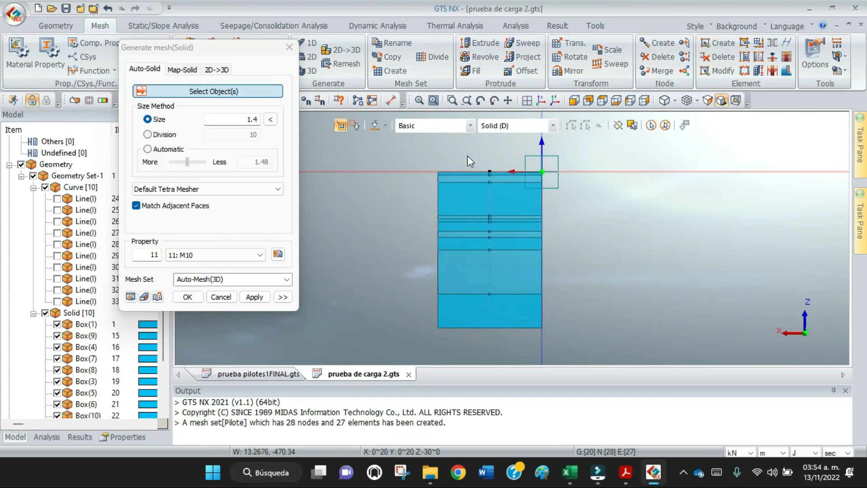
pyautogui.scroll(1, 468, 155)
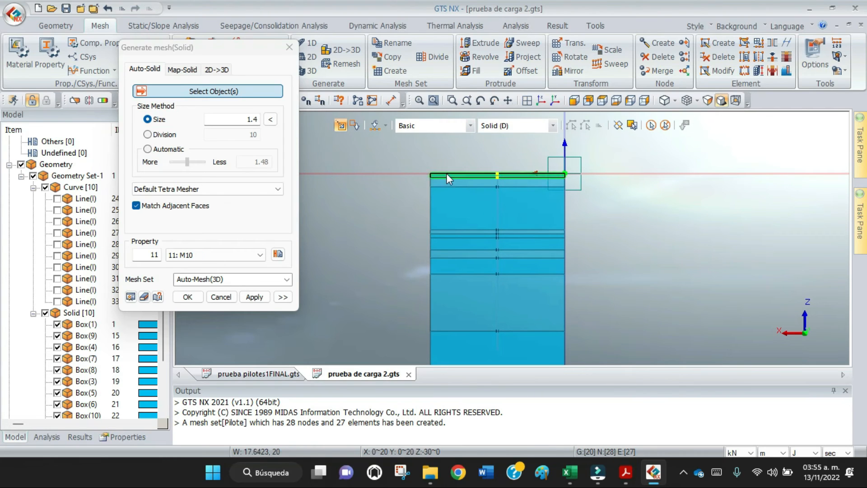
pyautogui.click(446, 177)
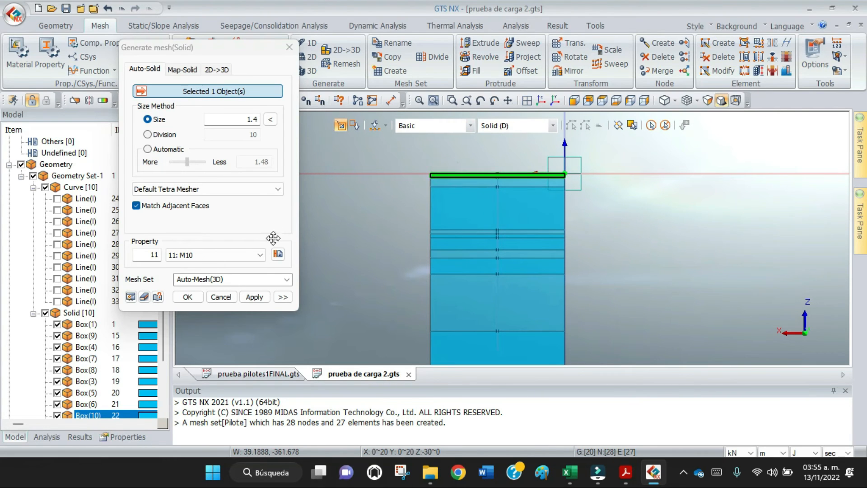
pyautogui.click(262, 256)
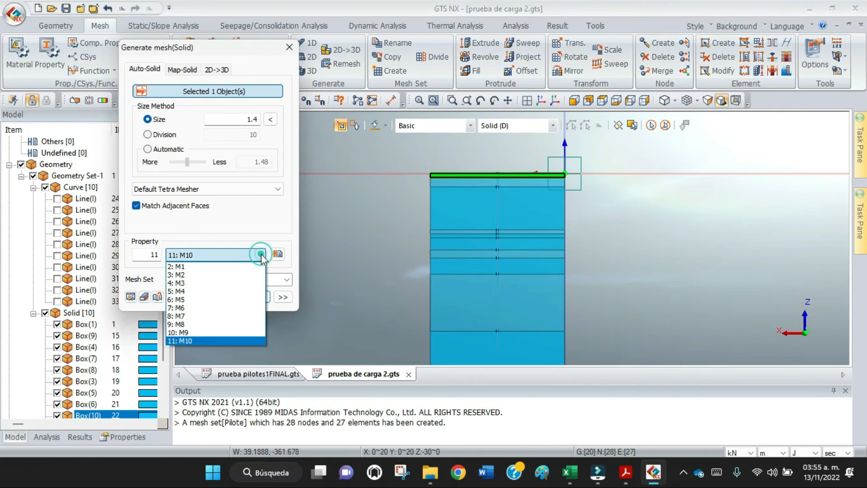
pyautogui.click(236, 267)
pyautogui.click(236, 279)
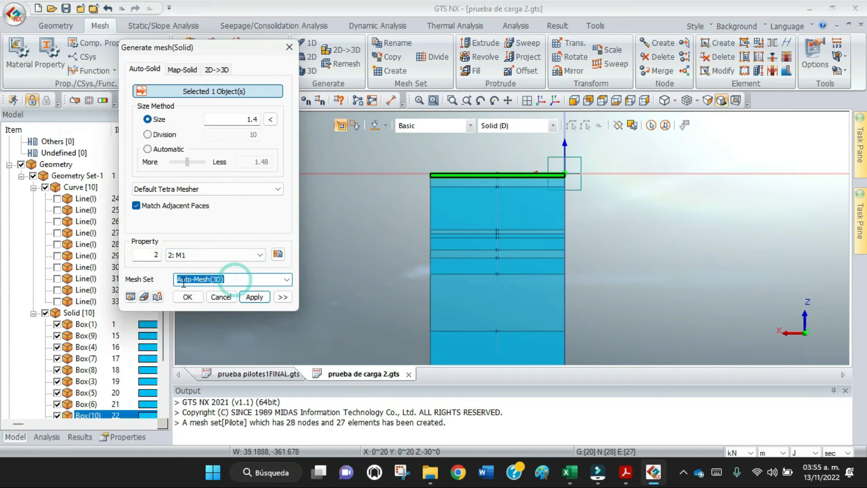
pyautogui.write('M1')
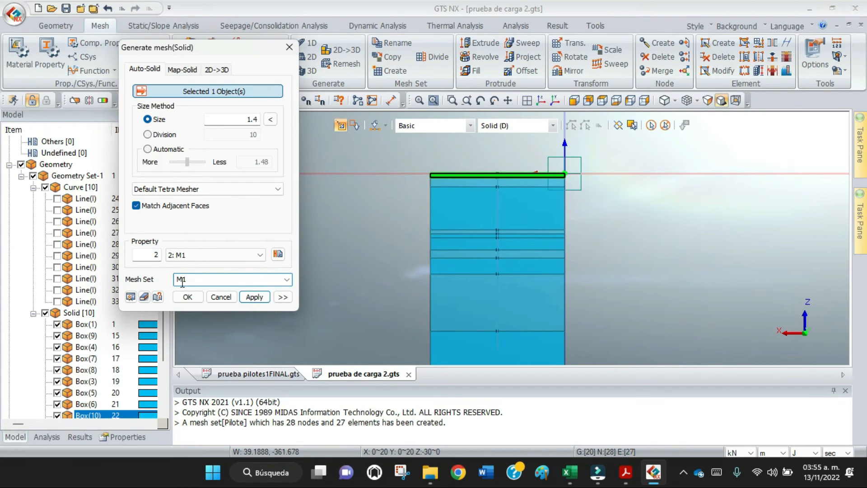
pyautogui.moveTo(236, 123); pyautogui.dragTo(265, 121)
pyautogui.write('1')
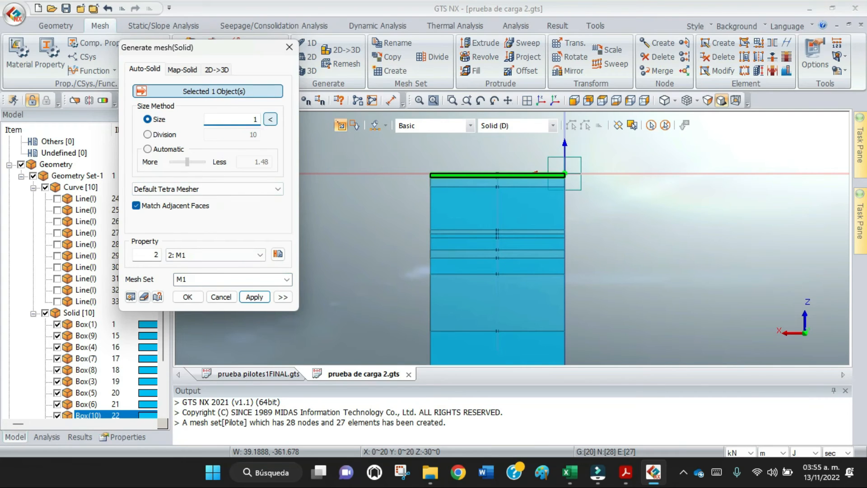
pyautogui.click(256, 298)
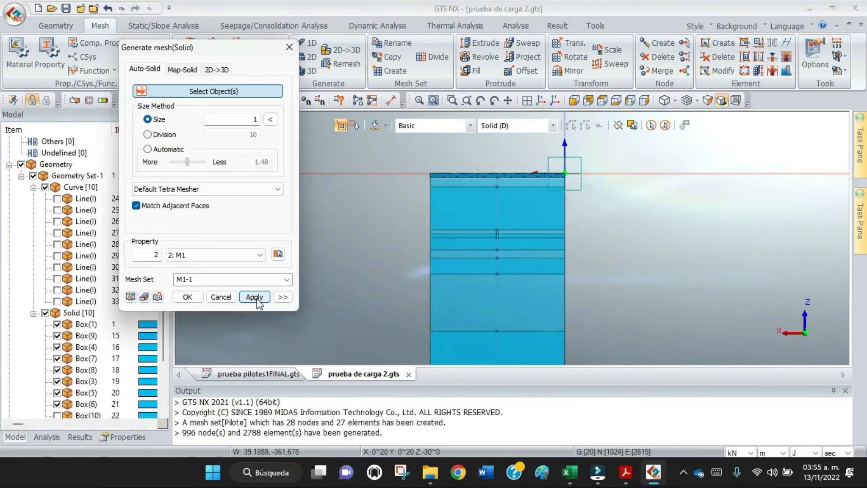
# Step: Mesh the second stratum solid from the surface with property M2 and a mesh set named "M2", keeping size 1
pyautogui.click(443, 182)
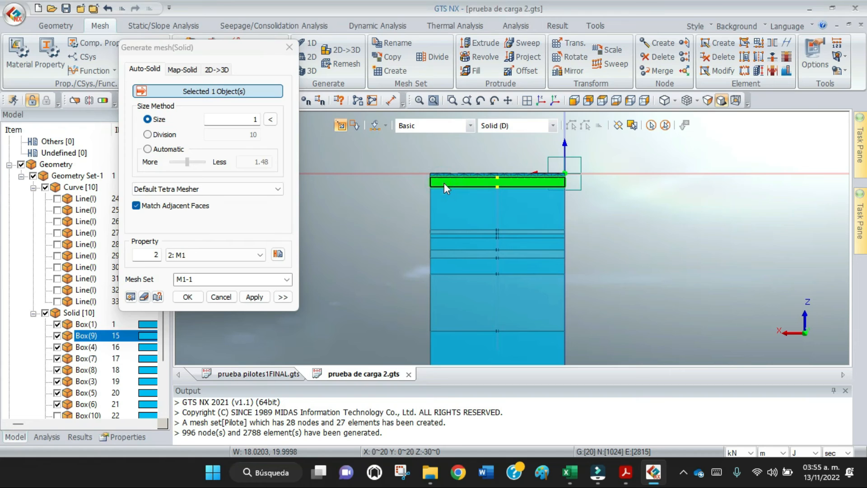
pyautogui.click(263, 256)
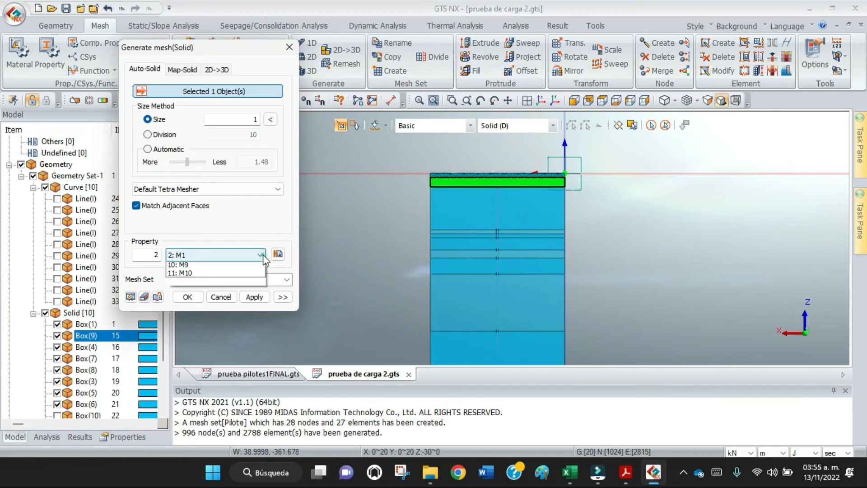
pyautogui.click(230, 273)
pyautogui.doubleClick(215, 279)
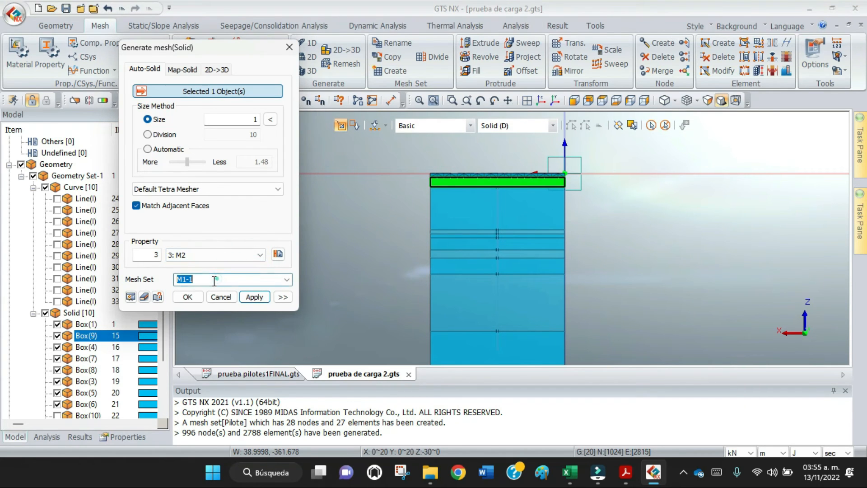
pyautogui.write('M2')
pyautogui.click(254, 297)
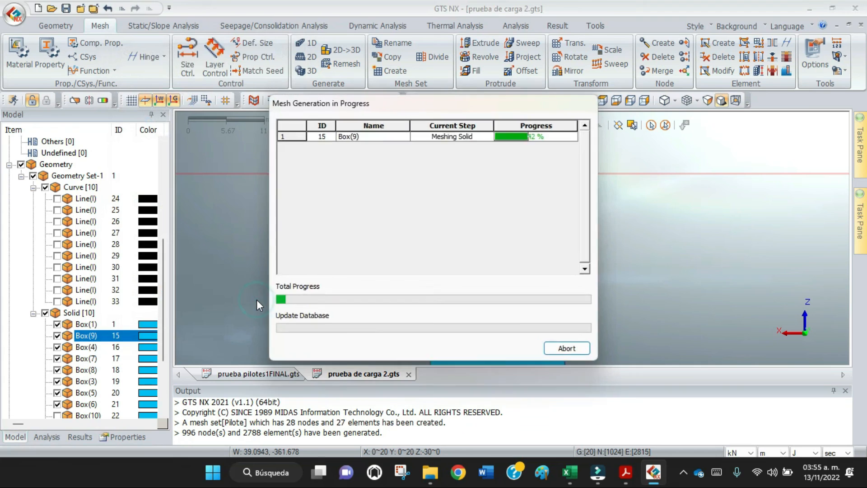
# Step: Mesh the third stratum solid from the surface with size 1.5, property M3 and a mesh set named "M3"
pyautogui.click(442, 210)
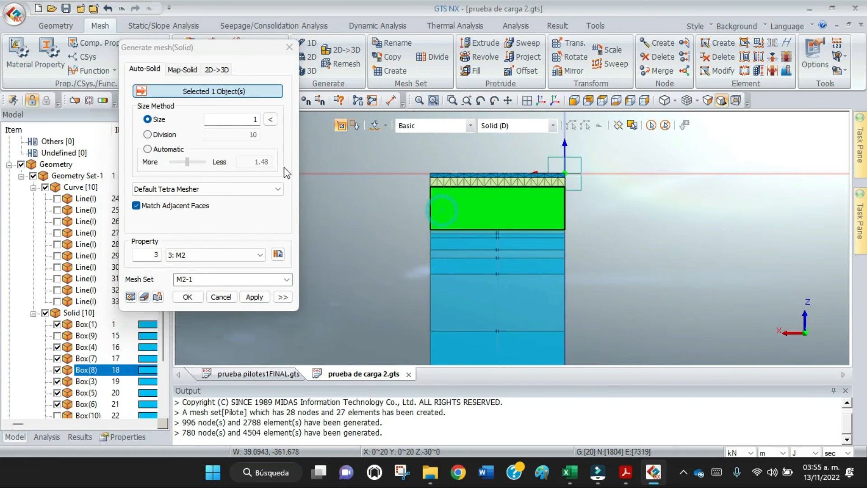
pyautogui.click(256, 120)
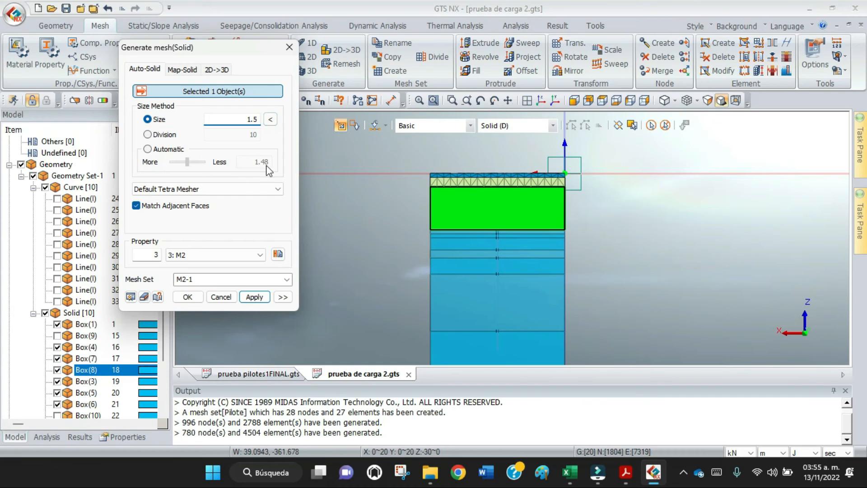
pyautogui.click(259, 255)
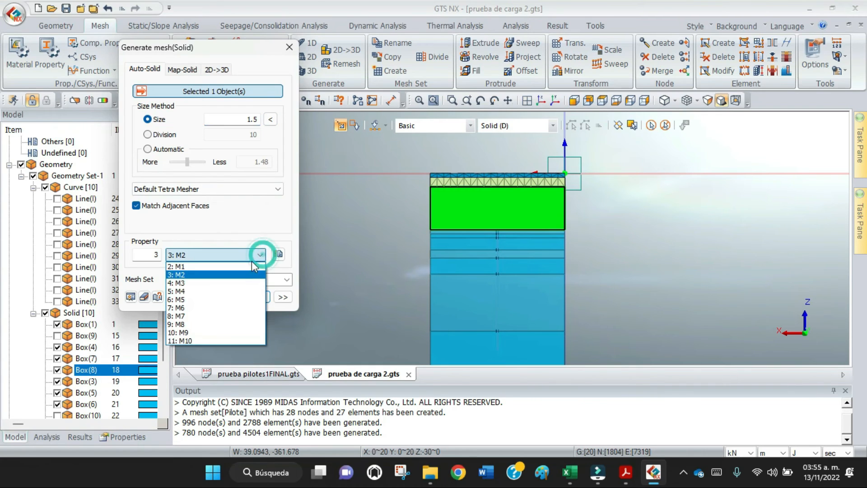
pyautogui.click(233, 282)
pyautogui.click(224, 283)
pyautogui.write('M3')
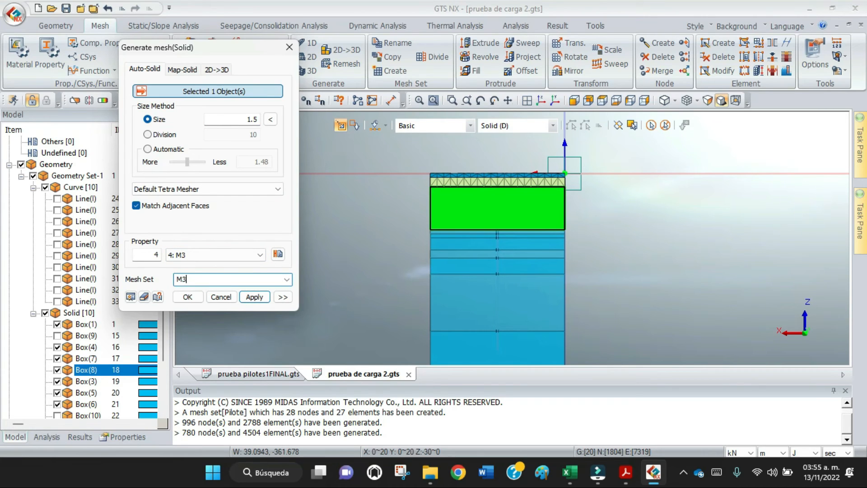
pyautogui.click(255, 297)
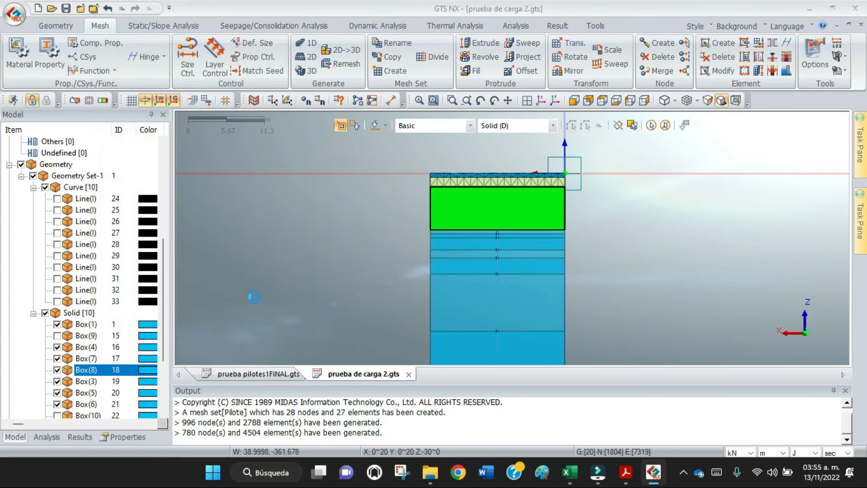
# Step: Mesh the thin fourth stratum solid with size 1, property M4 and a mesh set named "M4"
pyautogui.scroll(2, 465, 242)
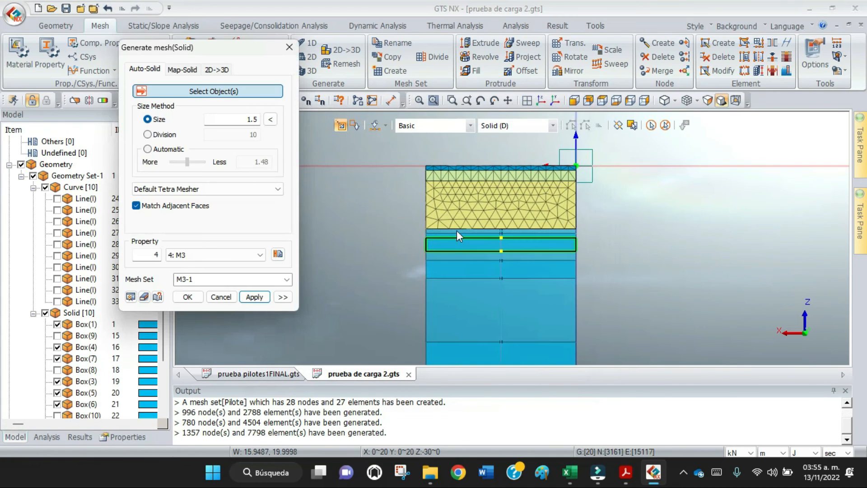
pyautogui.click(453, 231)
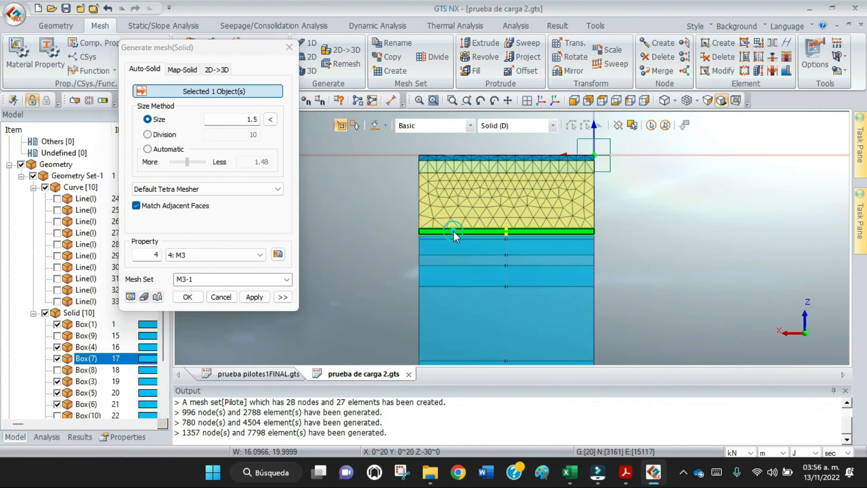
pyautogui.doubleClick(246, 120)
pyautogui.write('1')
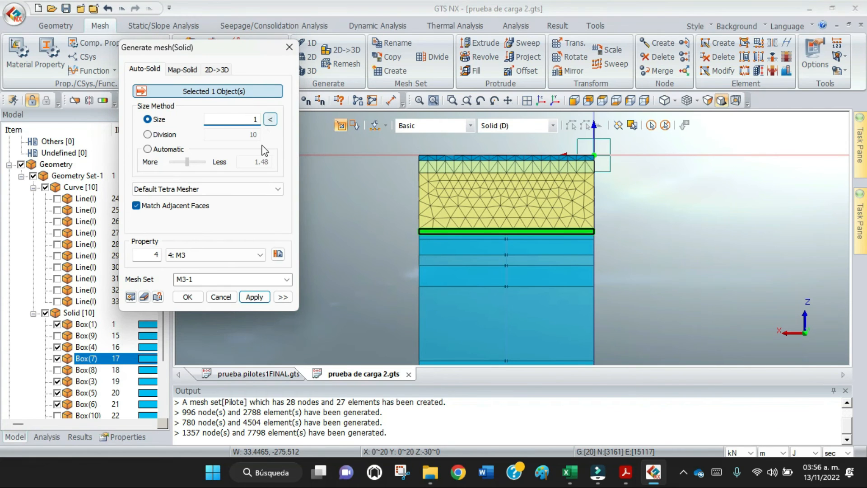
pyautogui.click(260, 255)
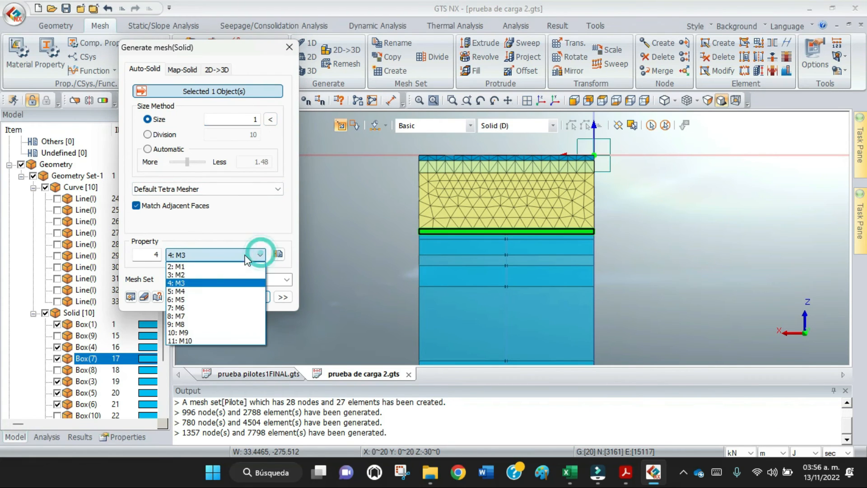
pyautogui.click(221, 291)
pyautogui.doubleClick(223, 278)
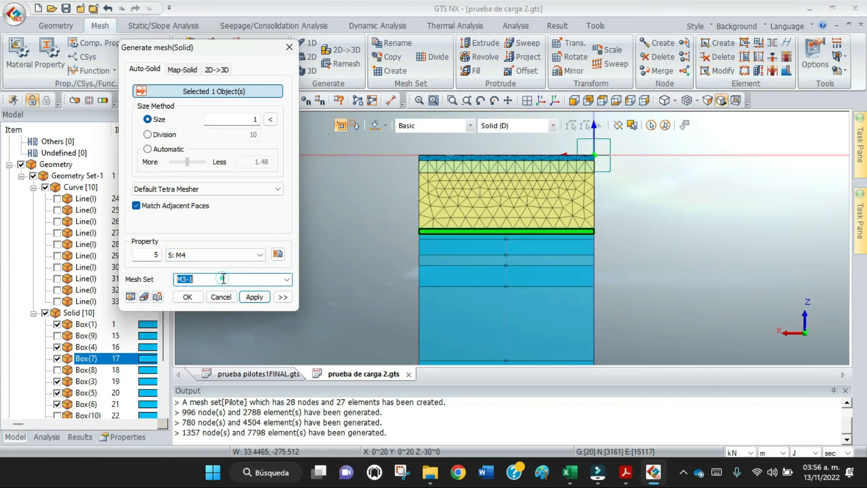
pyautogui.write('M4')
pyautogui.click(254, 297)
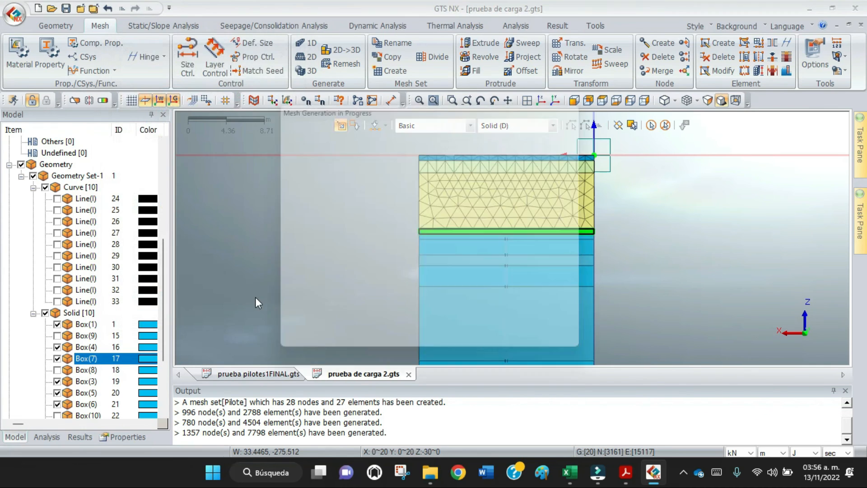
# Step: Mesh the fifth stratum solid with property M5 and a mesh set named "M5", keeping size 1
pyautogui.click(451, 238)
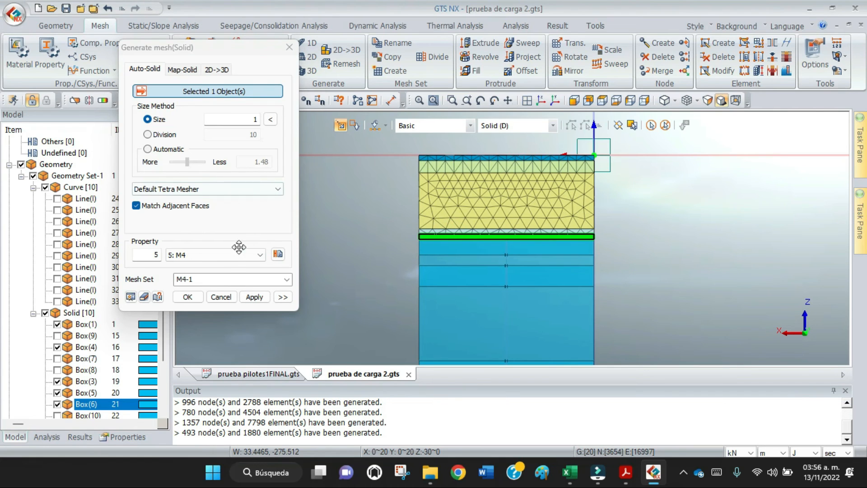
pyautogui.click(222, 280)
pyautogui.write('M')
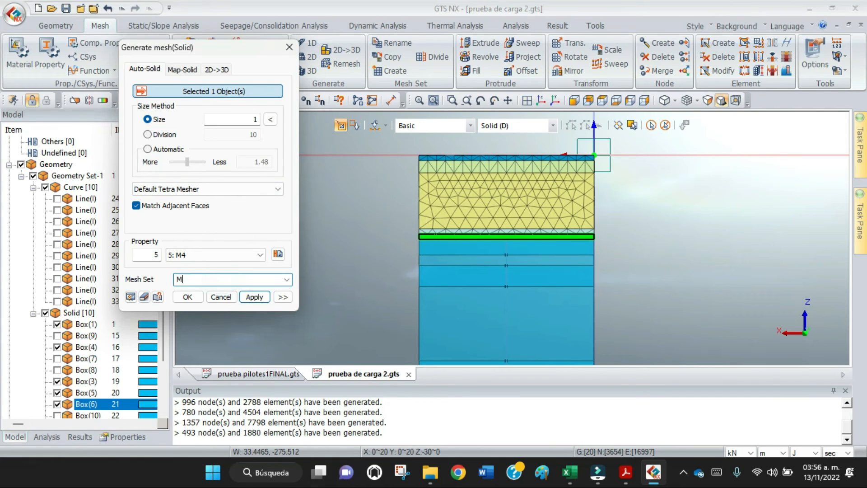
pyautogui.write('5')
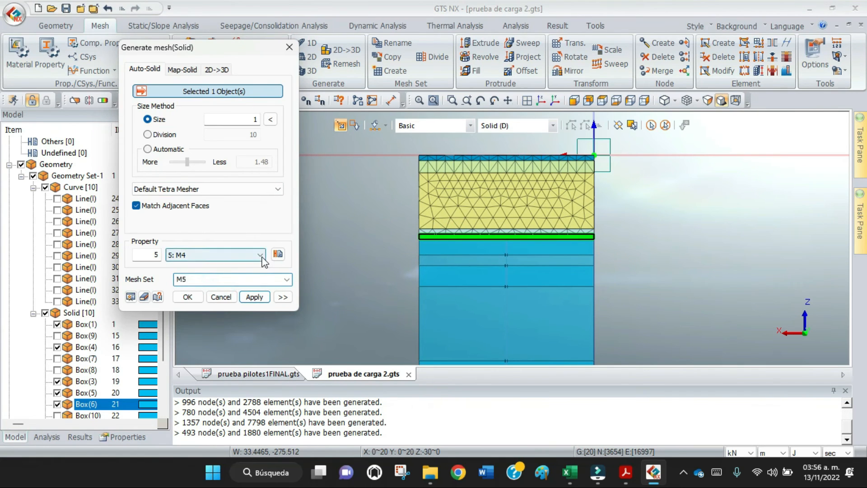
pyautogui.click(260, 255)
pyautogui.click(222, 301)
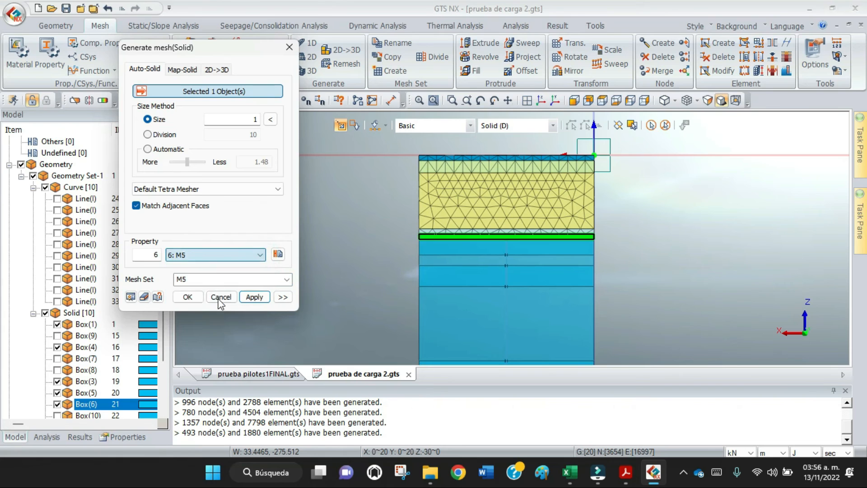
pyautogui.click(256, 297)
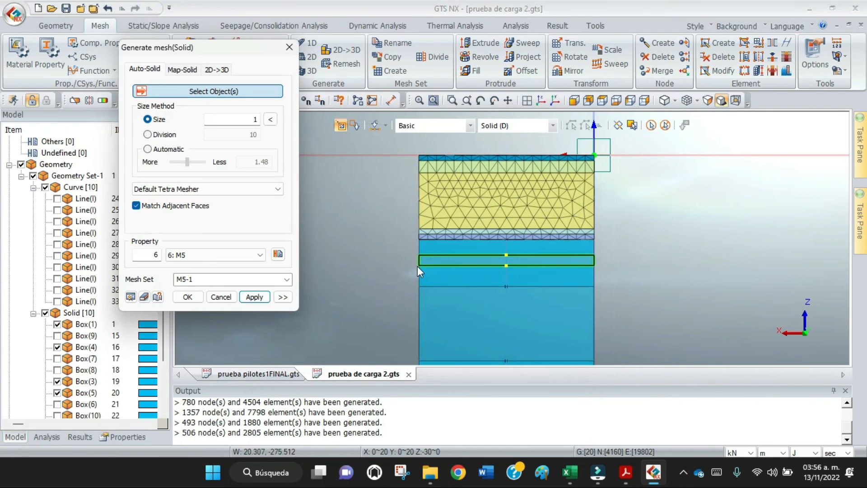
# Step: Mesh the sixth stratum solid with property M6 and a mesh set named "M6", keeping size 1
pyautogui.click(443, 252)
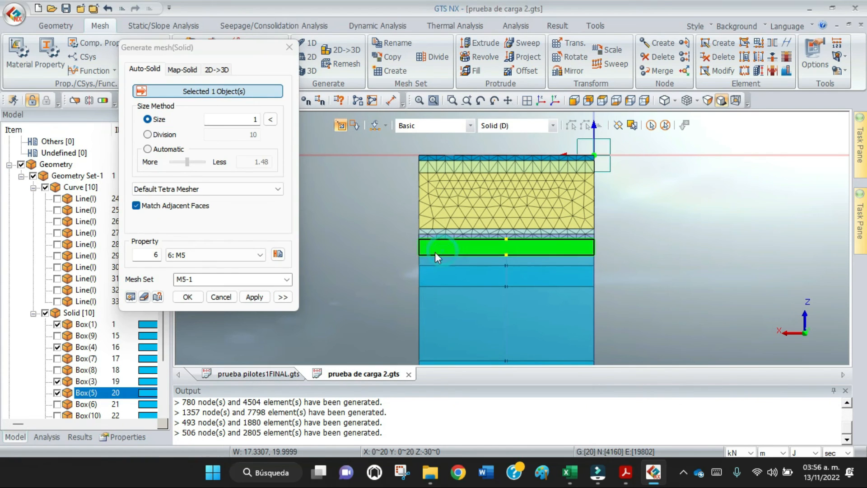
pyautogui.click(260, 255)
pyautogui.click(223, 302)
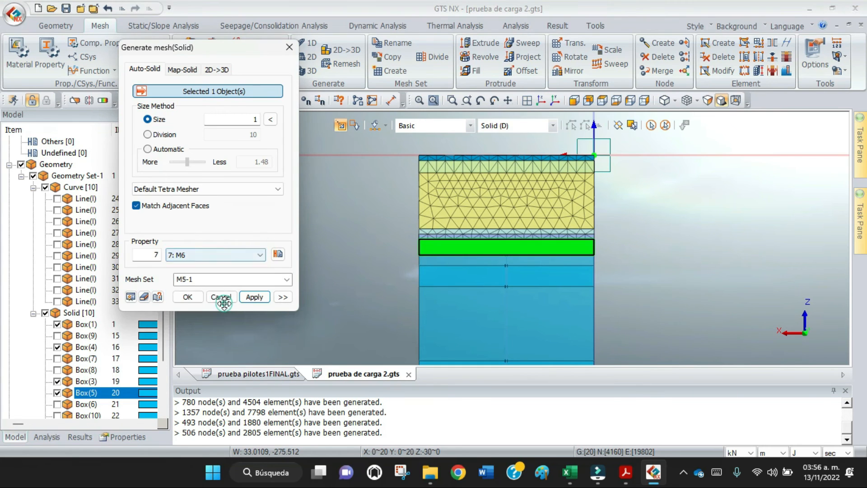
pyautogui.doubleClick(228, 280)
pyautogui.write('M')
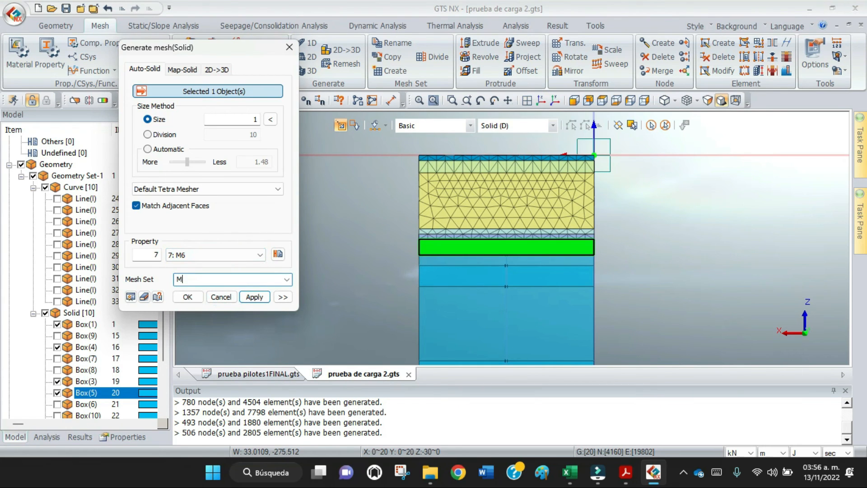
pyautogui.write('6')
pyautogui.click(255, 297)
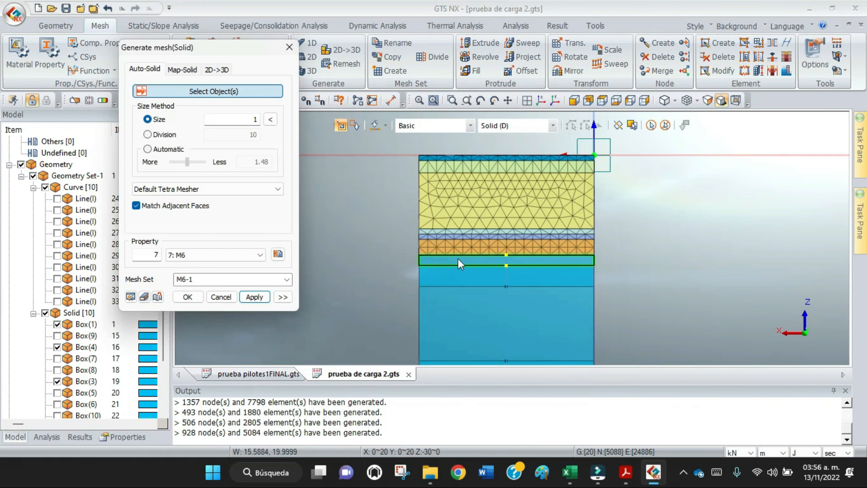
# Step: Mesh the seventh stratum solid with property M7 and a mesh set named "M7", keeping size 1
pyautogui.click(458, 258)
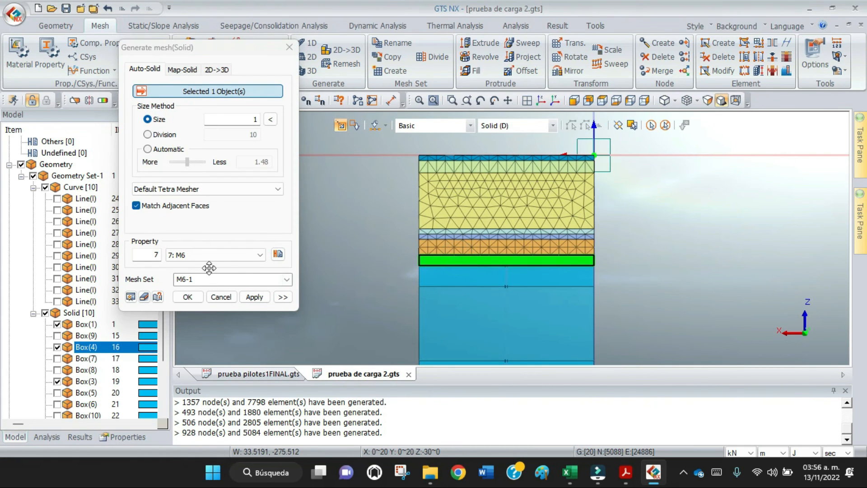
pyautogui.click(259, 255)
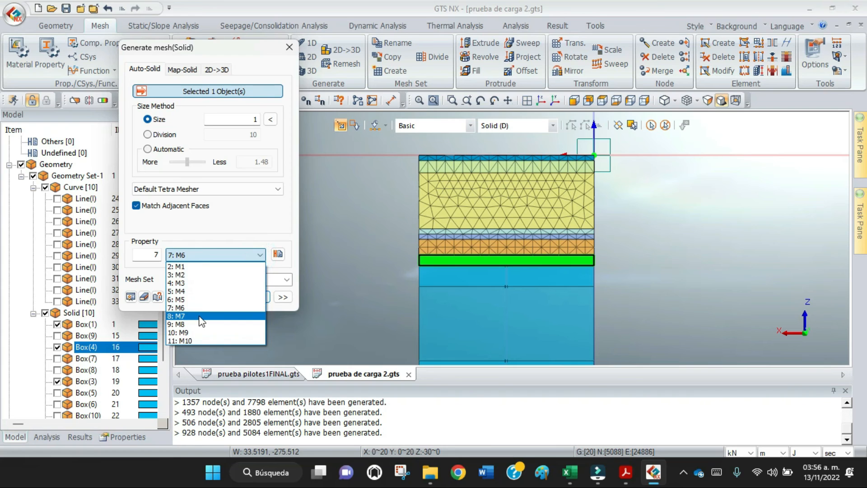
pyautogui.click(212, 316)
pyautogui.doubleClick(204, 280)
pyautogui.write('M7')
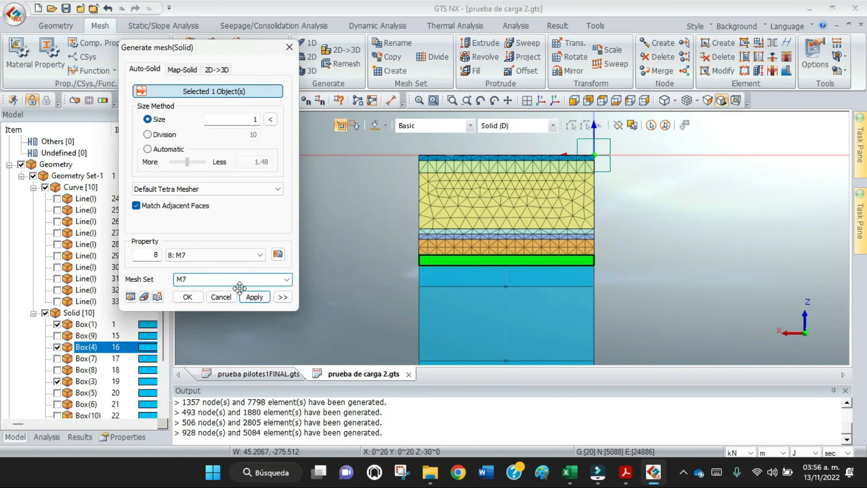
pyautogui.click(251, 301)
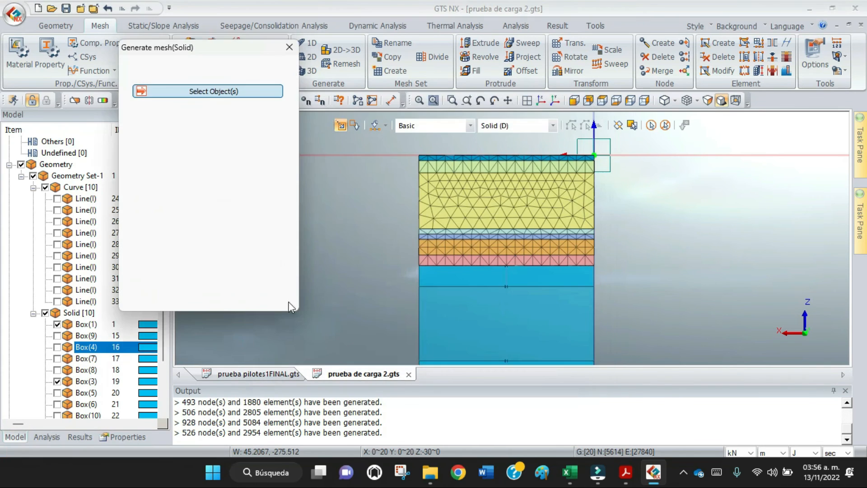
# Step: Mesh the eighth stratum solid with size 1.5, property M8 and a mesh set named "M8"
pyautogui.click(458, 282)
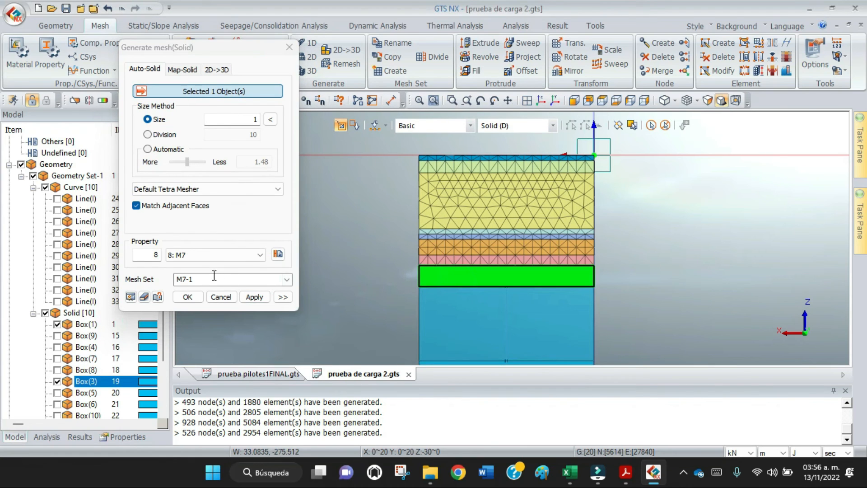
pyautogui.click(260, 254)
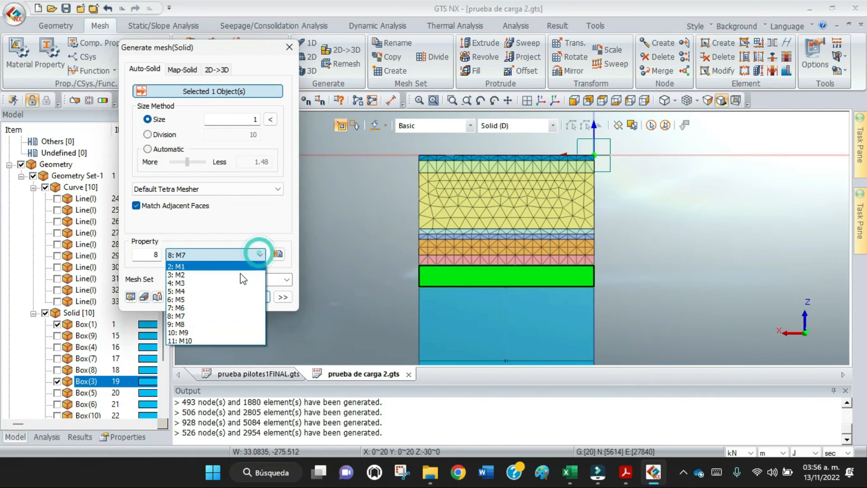
pyautogui.click(216, 323)
pyautogui.click(212, 280)
pyautogui.write('M8')
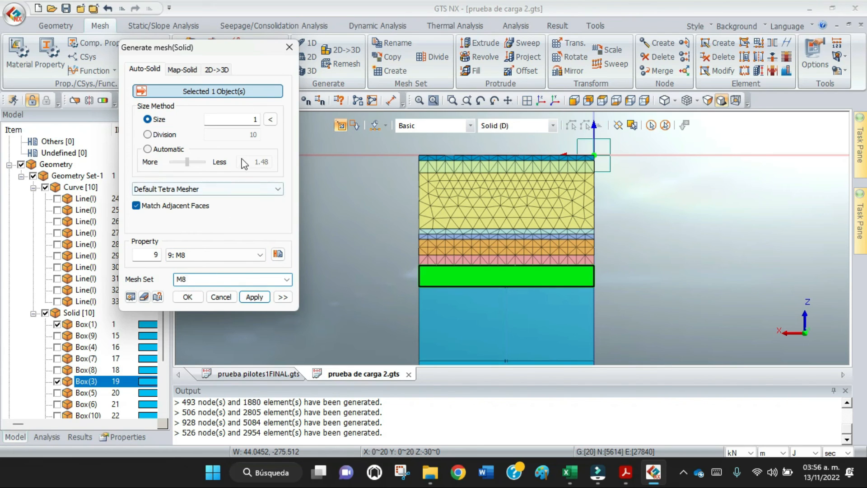
pyautogui.click(253, 120)
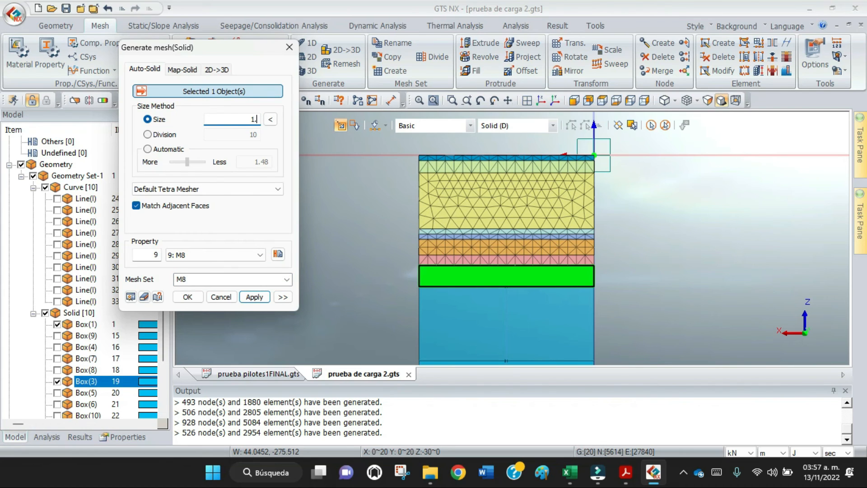
pyautogui.click(255, 297)
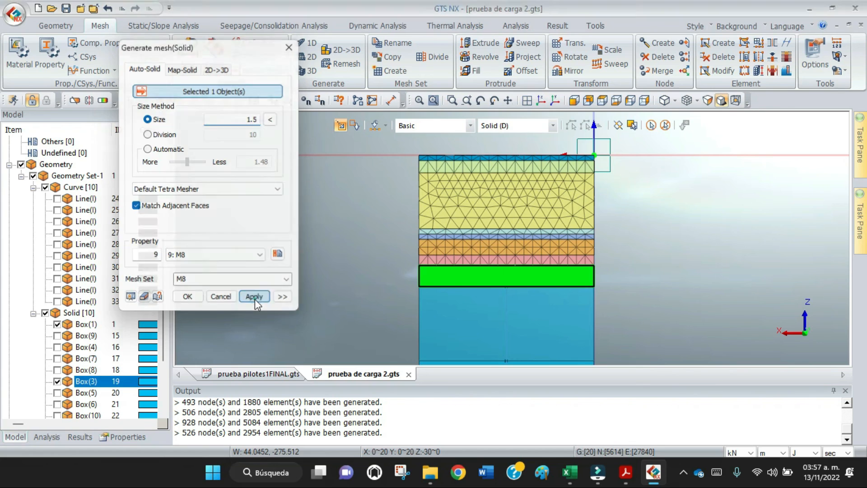
# Step: Mesh the ninth stratum solid with size 2, property M9 and a mesh set named "M9"
pyautogui.scroll(-4, 714, 255)
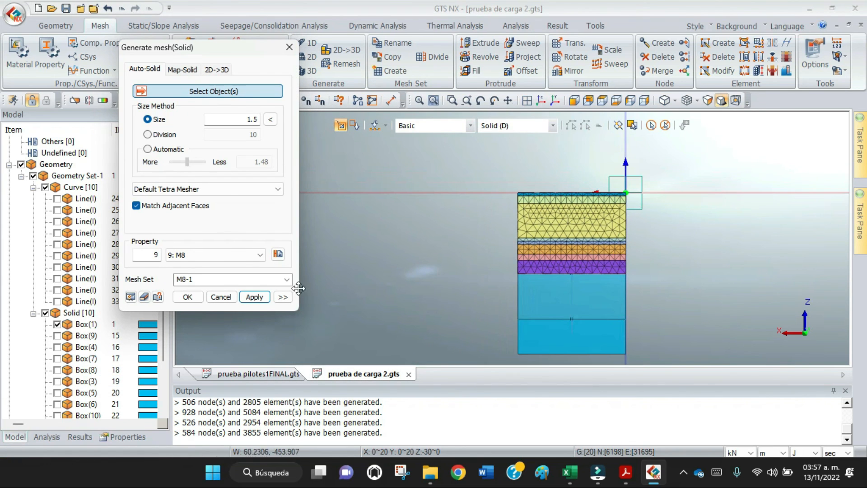
pyautogui.click(566, 300)
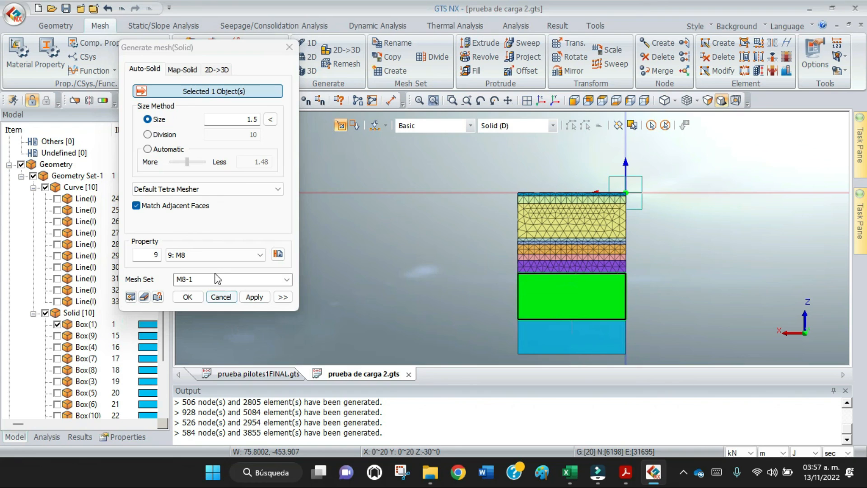
pyautogui.doubleClick(244, 120)
pyautogui.write('2')
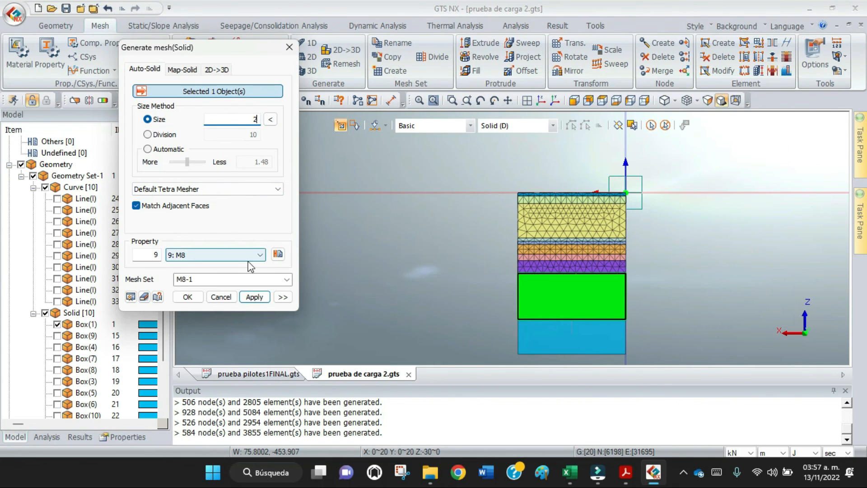
pyautogui.click(261, 255)
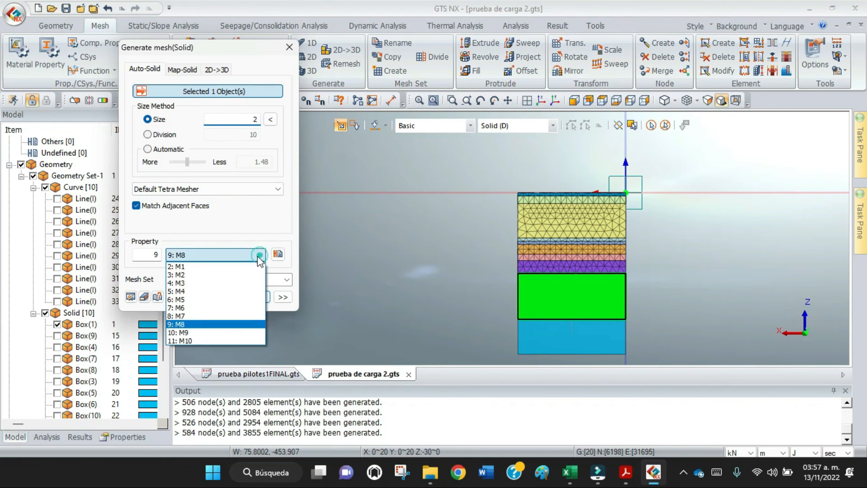
pyautogui.click(213, 330)
pyautogui.click(204, 280)
pyautogui.write('M')
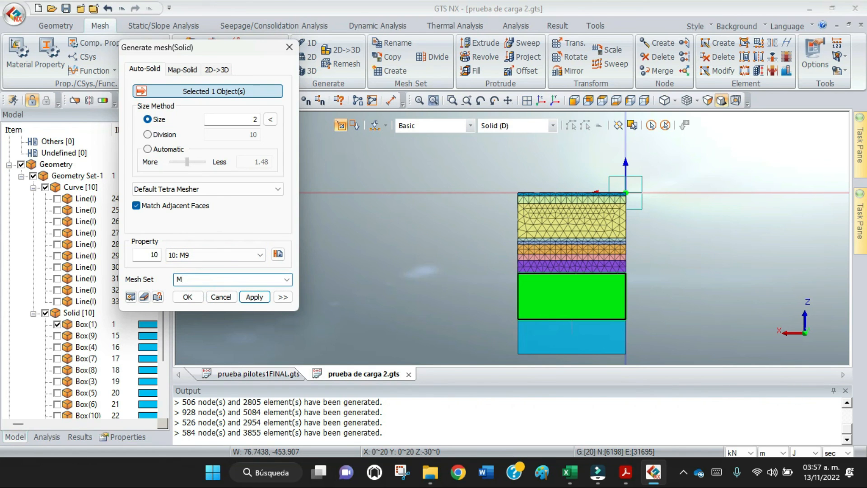
pyautogui.write('9-1')
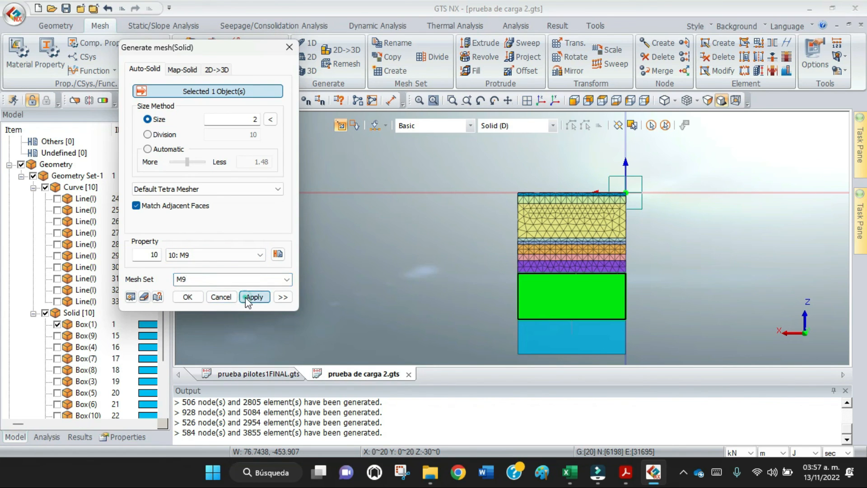
pyautogui.click(251, 296)
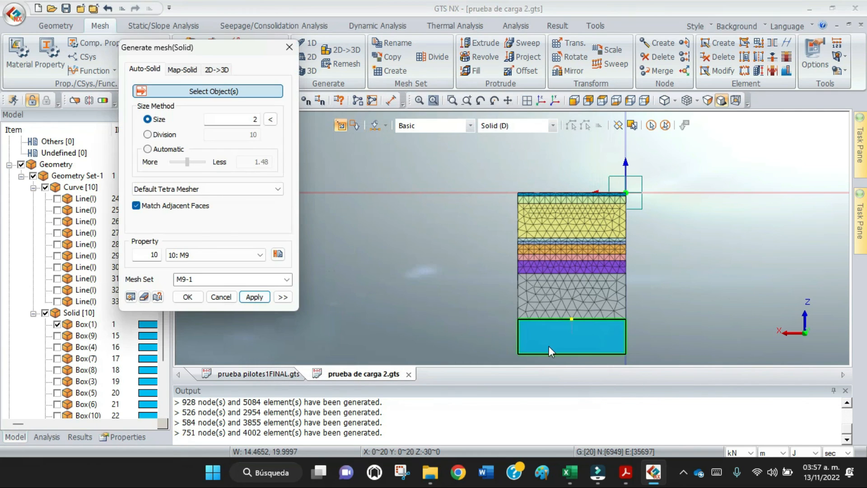
# Step: Mesh the tenth stratum solid with property M10 and a mesh set named "M10", keeping size 2, and finish mesh generation
pyautogui.click(548, 345)
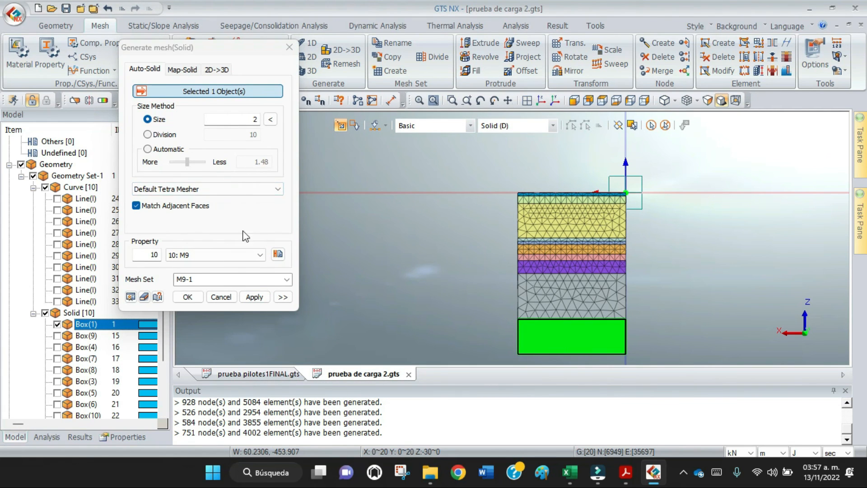
pyautogui.click(260, 255)
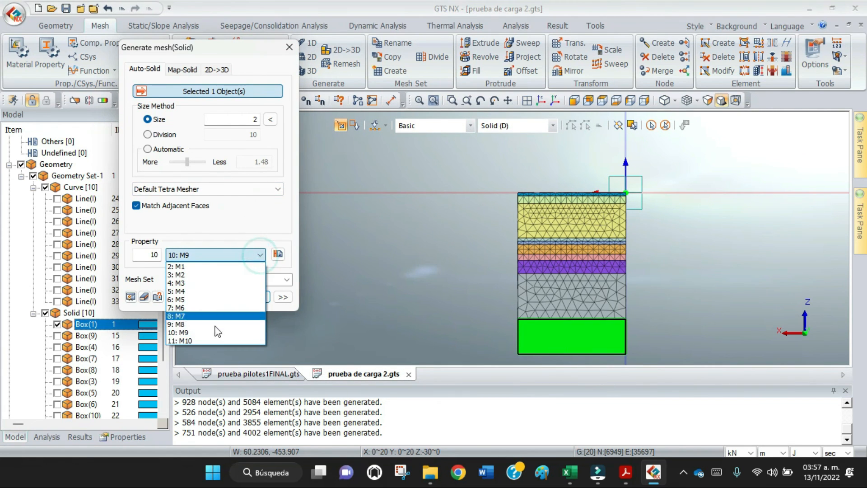
pyautogui.click(208, 341)
pyautogui.doubleClick(209, 280)
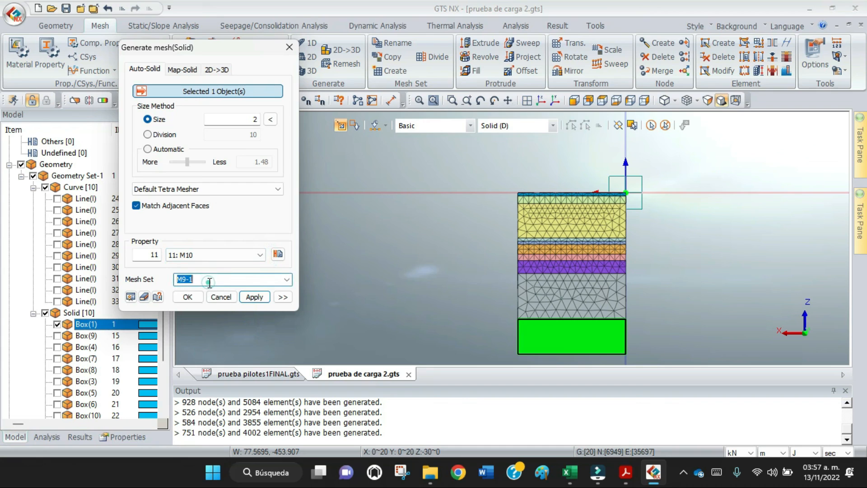
pyautogui.write('M')
pyautogui.click(255, 297)
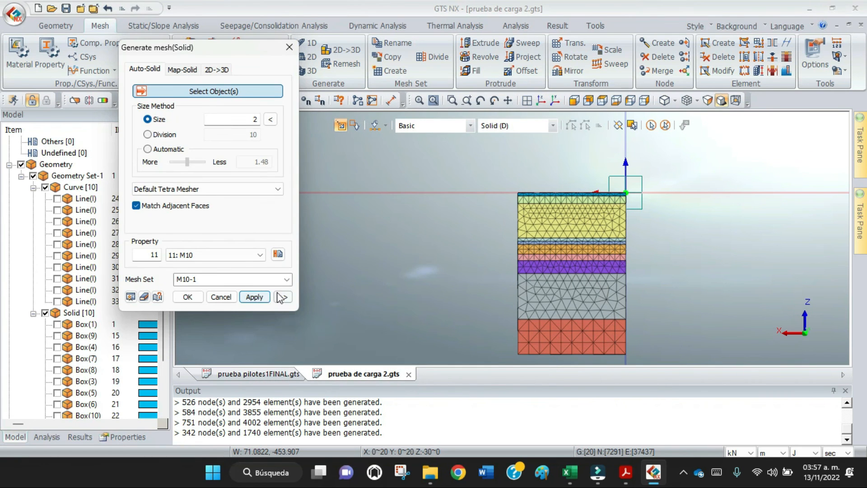
pyautogui.click(221, 297)
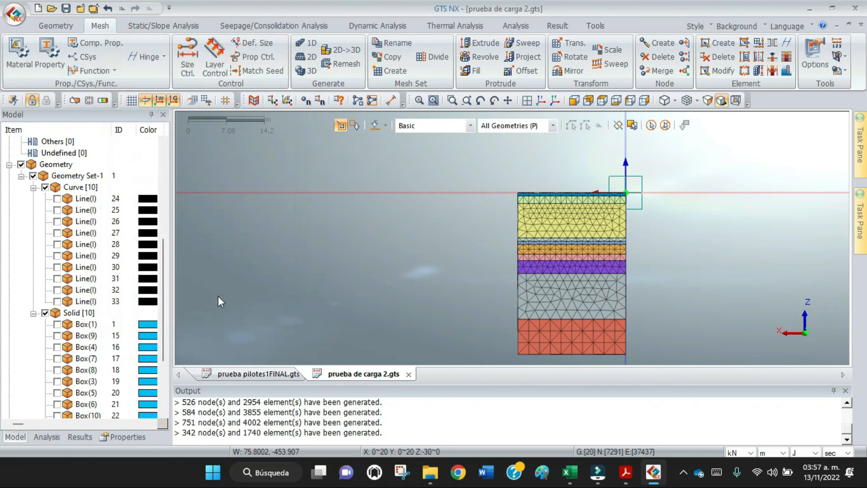
# Step: Display only the Pilote mesh set to check the pile mesh, and show all mesh sets again
pyautogui.moveTo(165, 331); pyautogui.dragTo(160, 407)
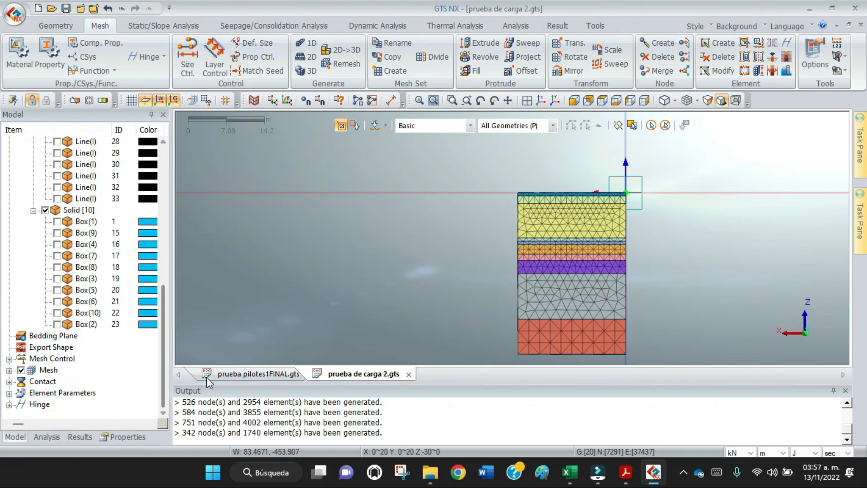
pyautogui.click(9, 371)
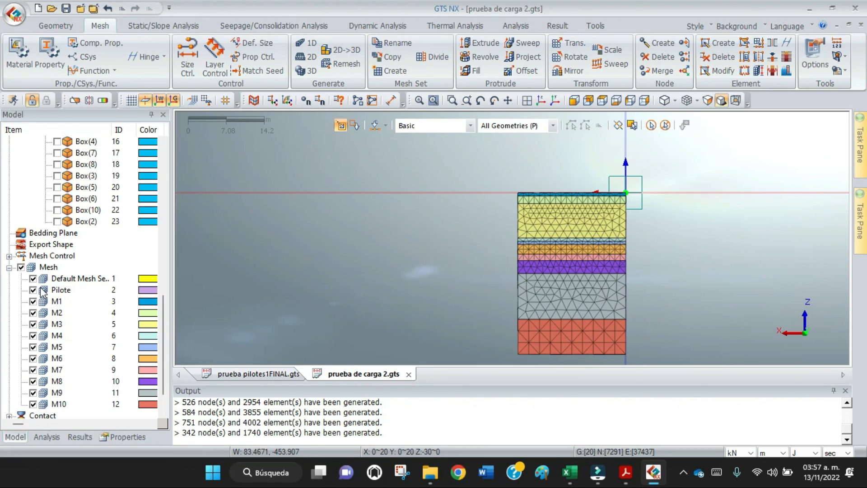
pyautogui.click(21, 267)
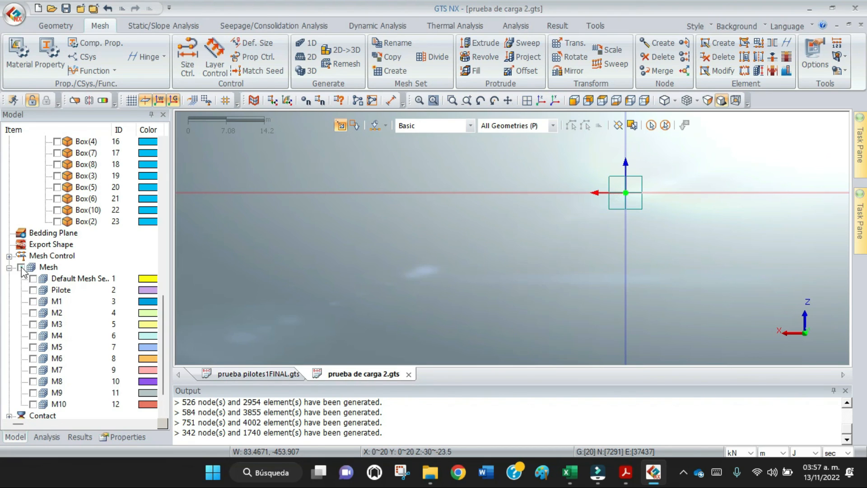
pyautogui.click(32, 290)
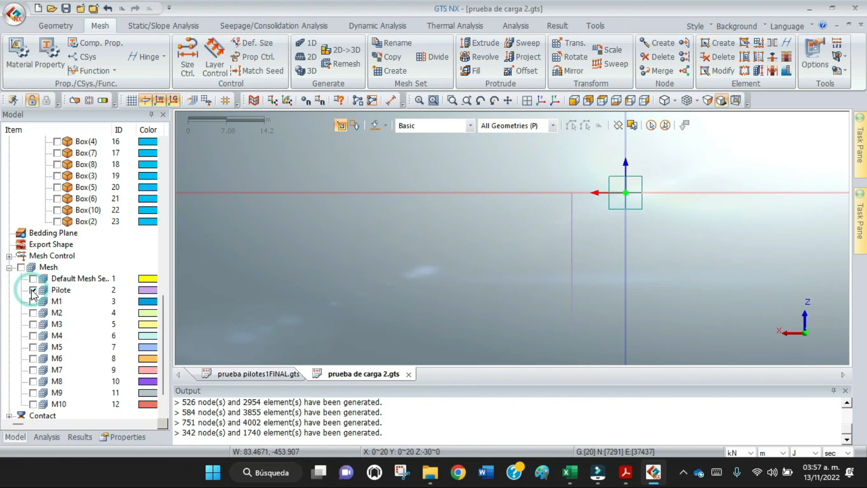
pyautogui.click(20, 267)
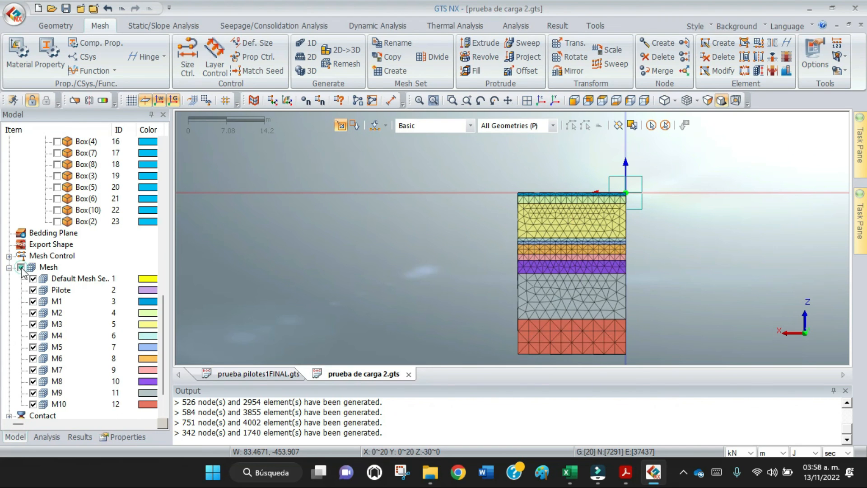
# Step: Expand the 3D property list and colour the displayed meshes by material
pyautogui.click(543, 103)
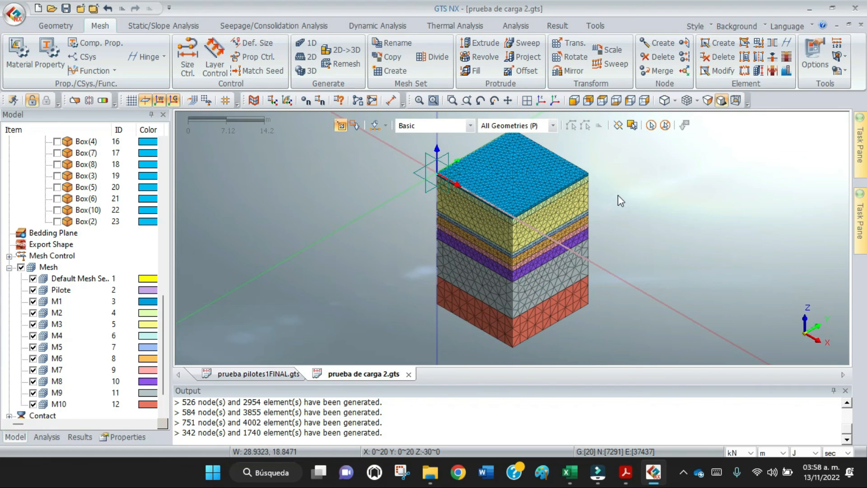
pyautogui.moveTo(162, 318); pyautogui.dragTo(169, 203)
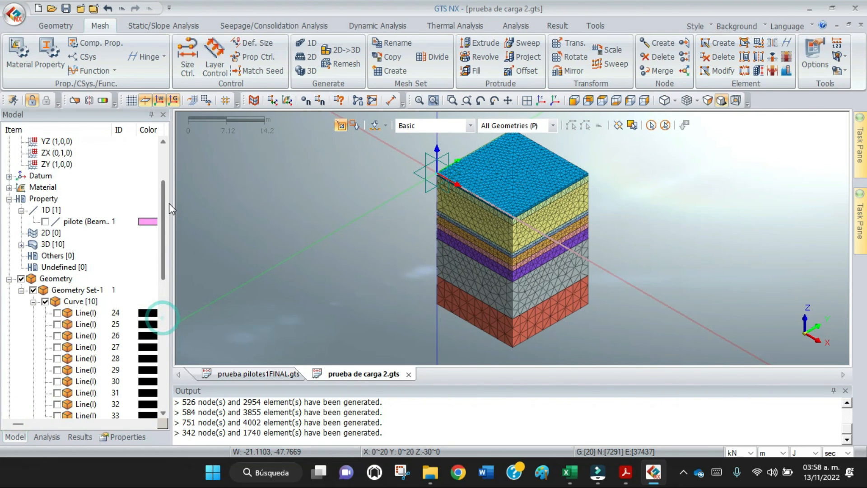
pyautogui.click(21, 245)
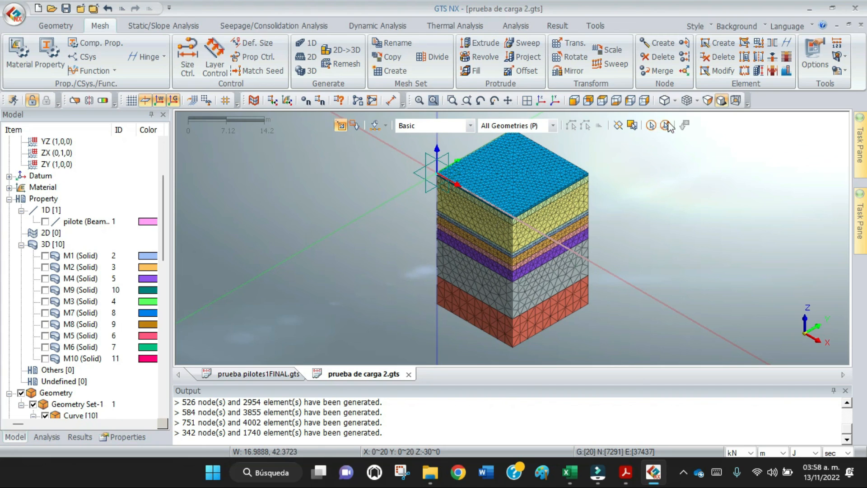
pyautogui.click(696, 101)
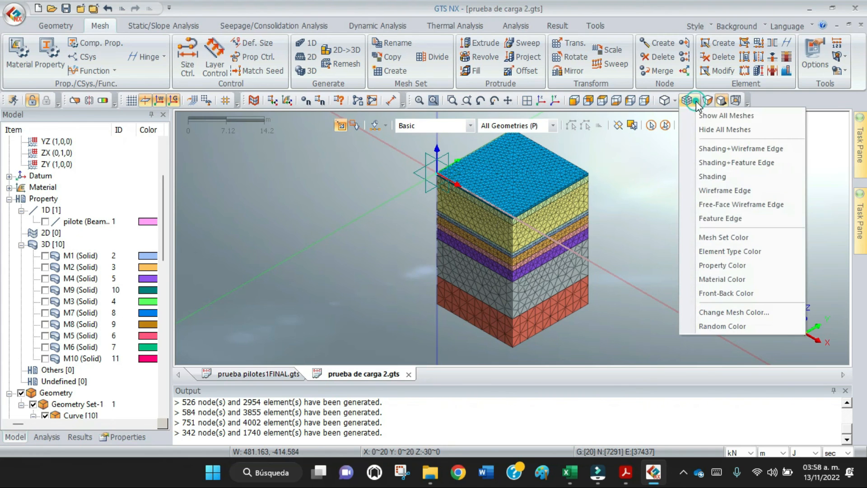
pyautogui.click(725, 280)
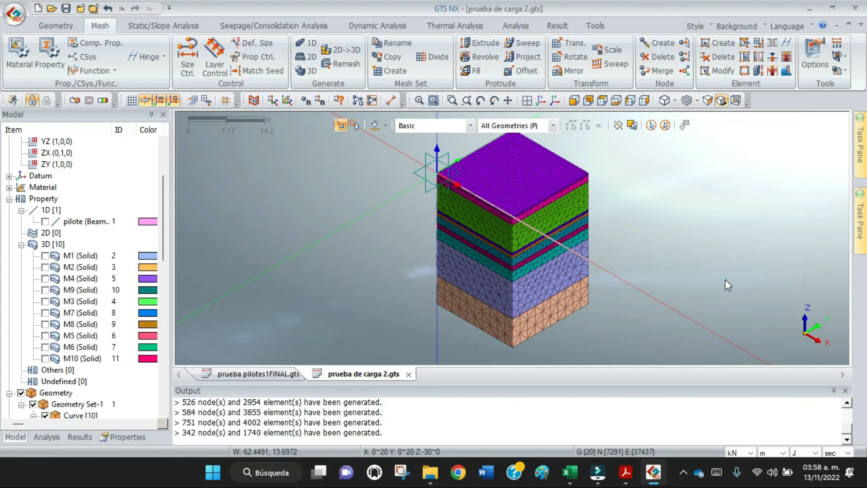
# Step: Expand the isotropic material list and compare its colours with the strata of the meshed model
pyautogui.click(9, 187)
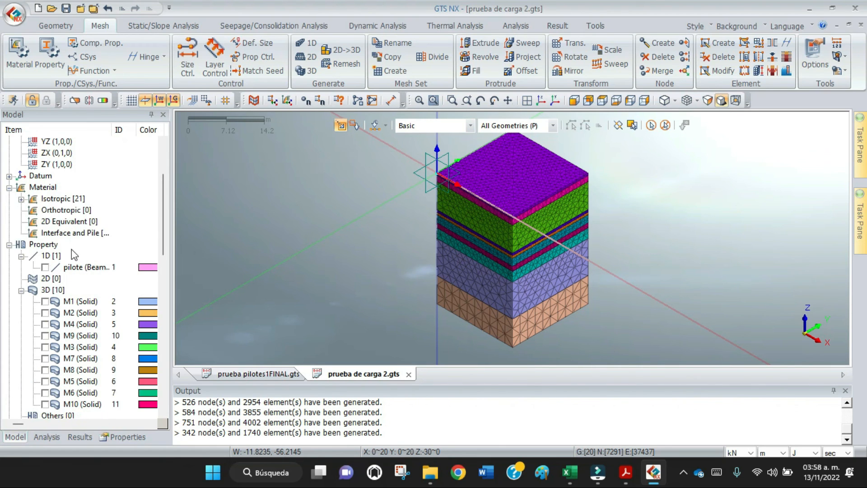
pyautogui.click(21, 198)
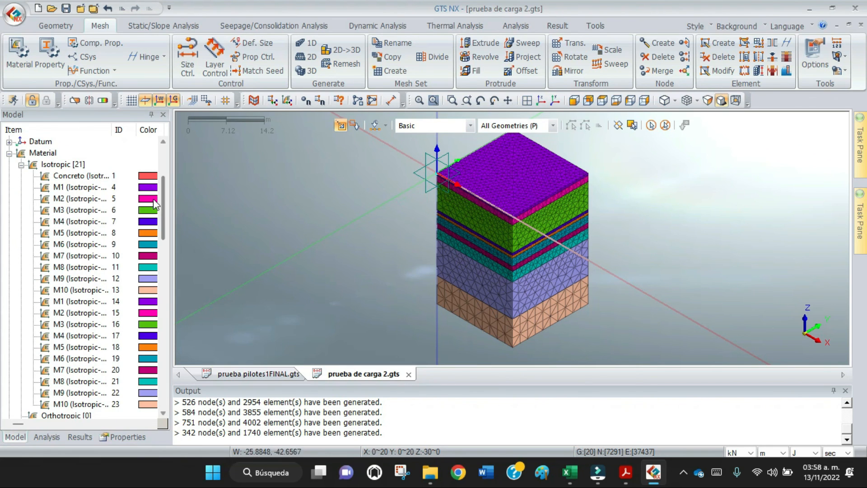
pyautogui.click(507, 100)
pyautogui.moveTo(352, 208); pyautogui.dragTo(242, 215)
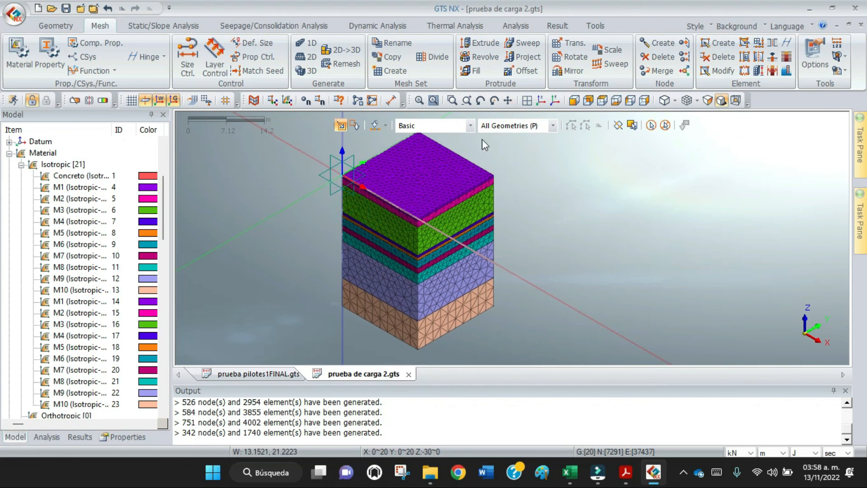
pyautogui.click(507, 102)
pyautogui.moveTo(290, 264); pyautogui.dragTo(220, 268)
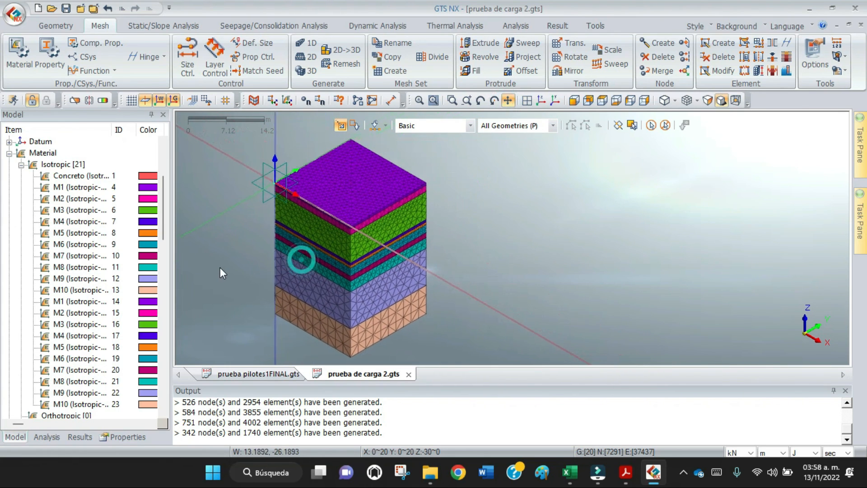